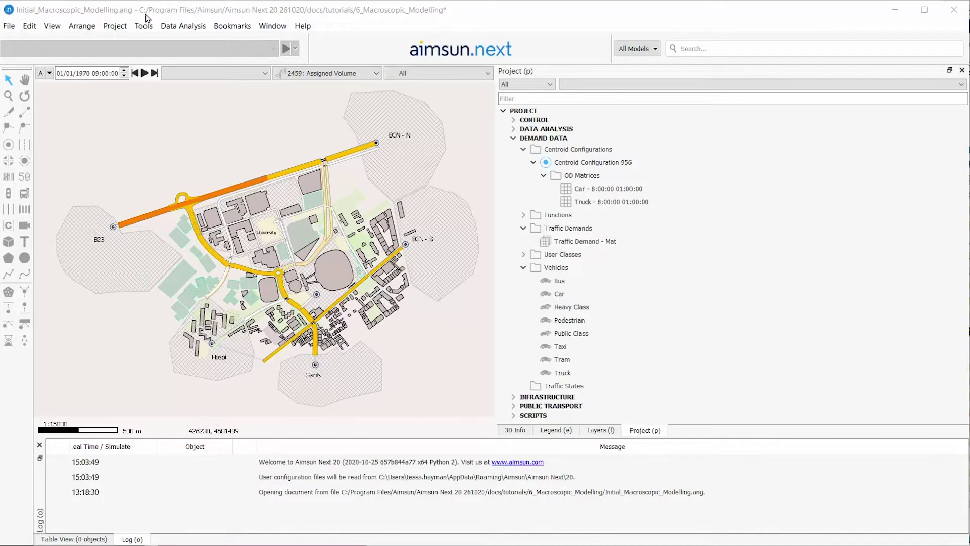
Step: Select the top-level PROJECT item in the Project tree
left_click(533, 112)
Step: Create a static assignment scenario using Traffic Demand - Mat, PT-Plan - Work Day and Master Control Plan AM
right_click(533, 114)
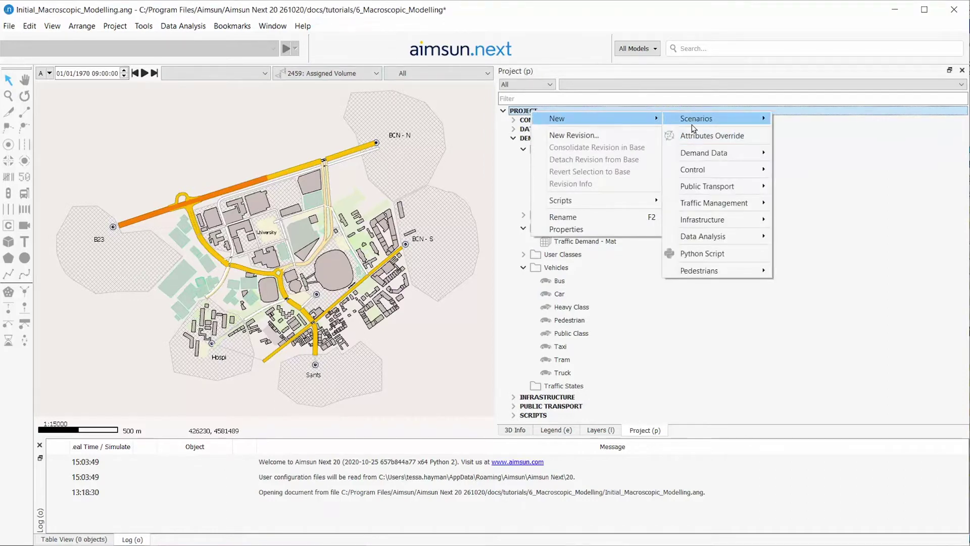
mouse_move(696, 119)
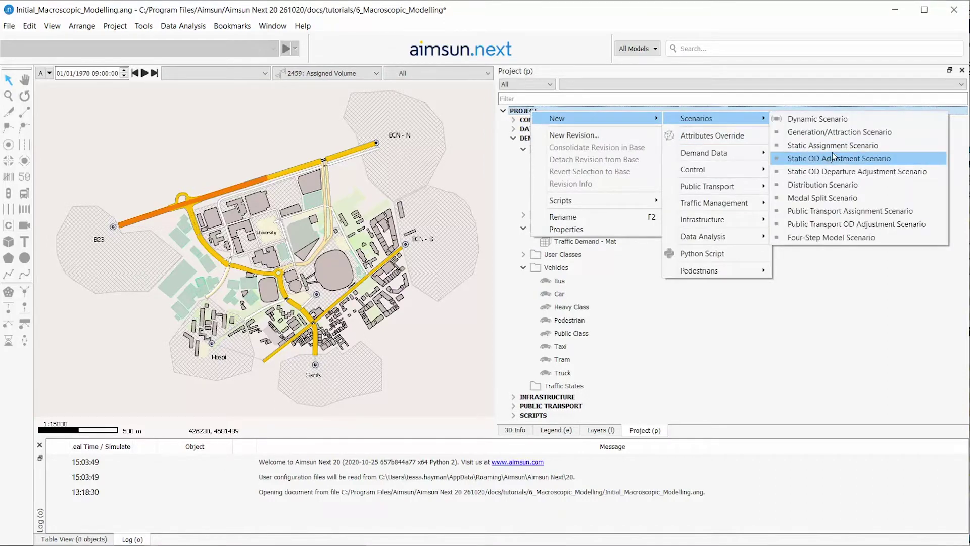
left_click(837, 145)
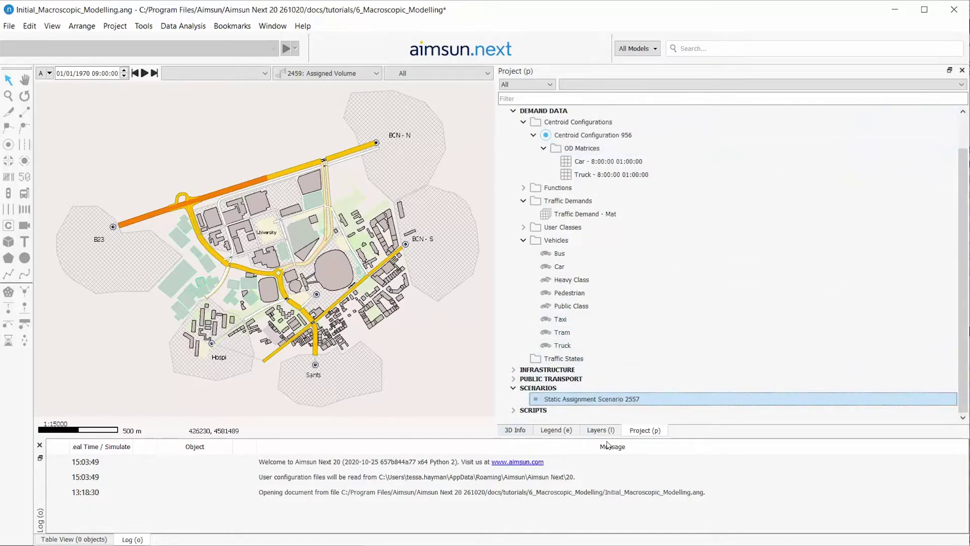
double_click(582, 400)
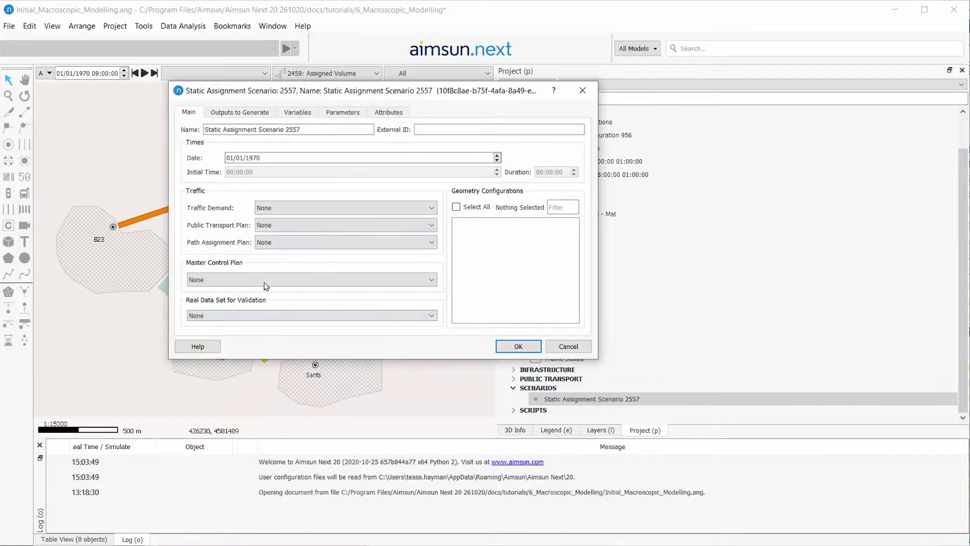
left_click(274, 205)
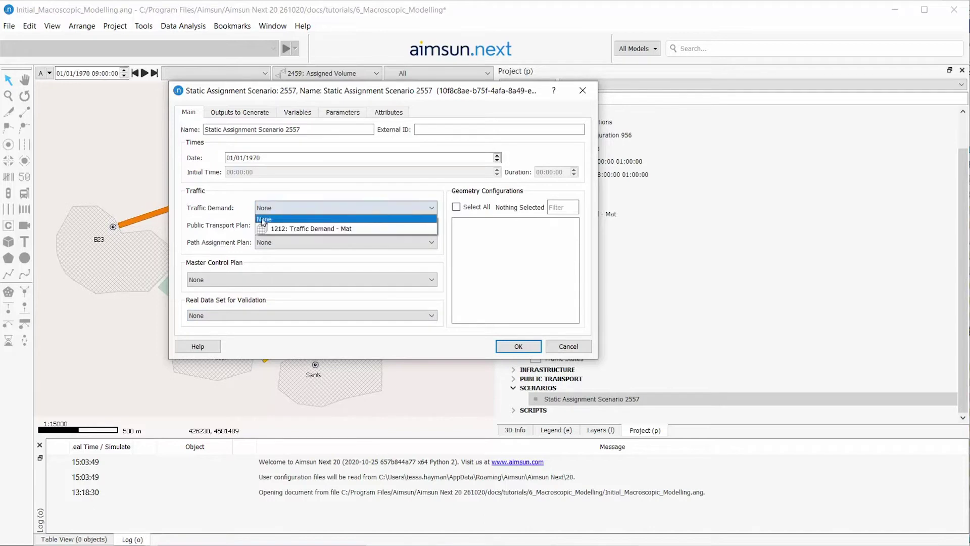
left_click(303, 227)
left_click(288, 246)
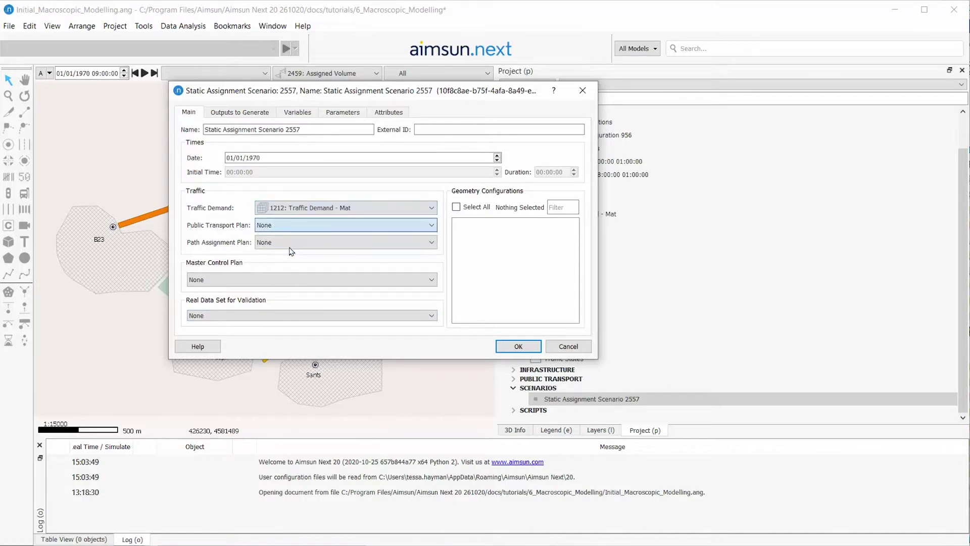
left_click(278, 281)
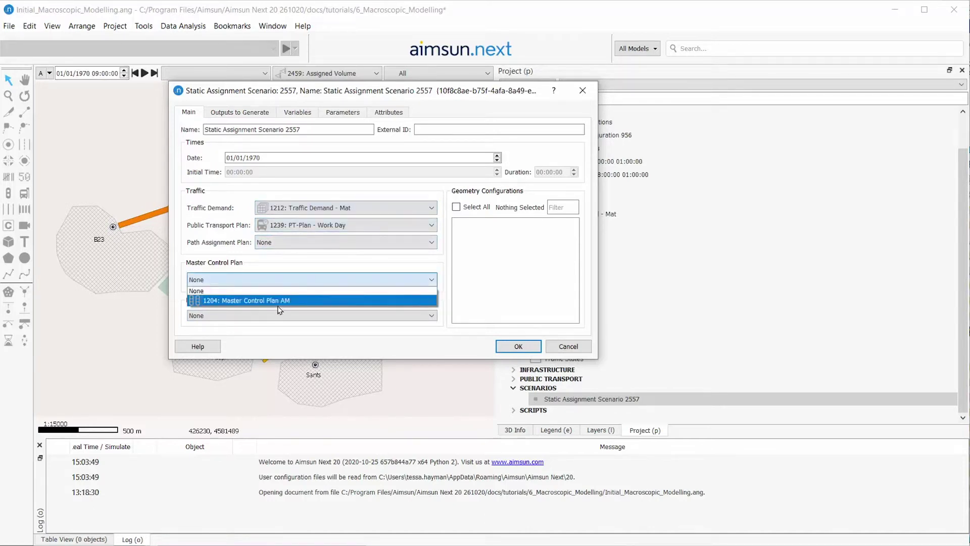
left_click(277, 305)
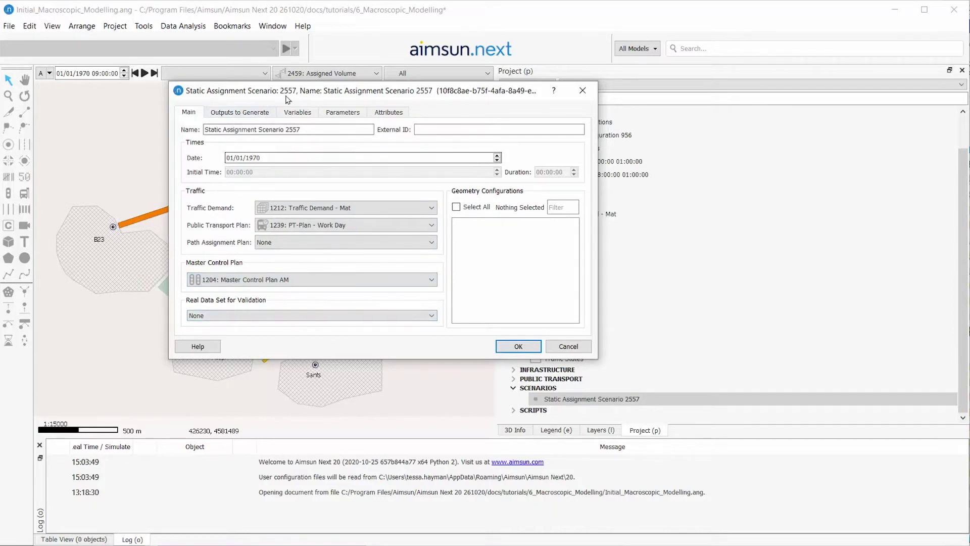
Step: Review the matrices in Traffic Demand - Mat, then confirm the scenario settings
left_click_drag(303, 92, 252, 229)
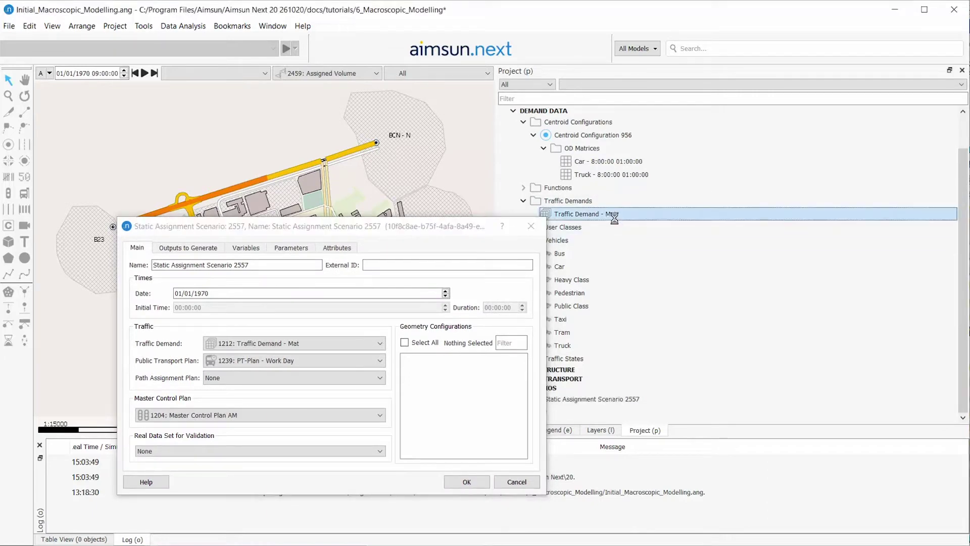
double_click(616, 222)
left_click_drag(335, 50, 456, 124)
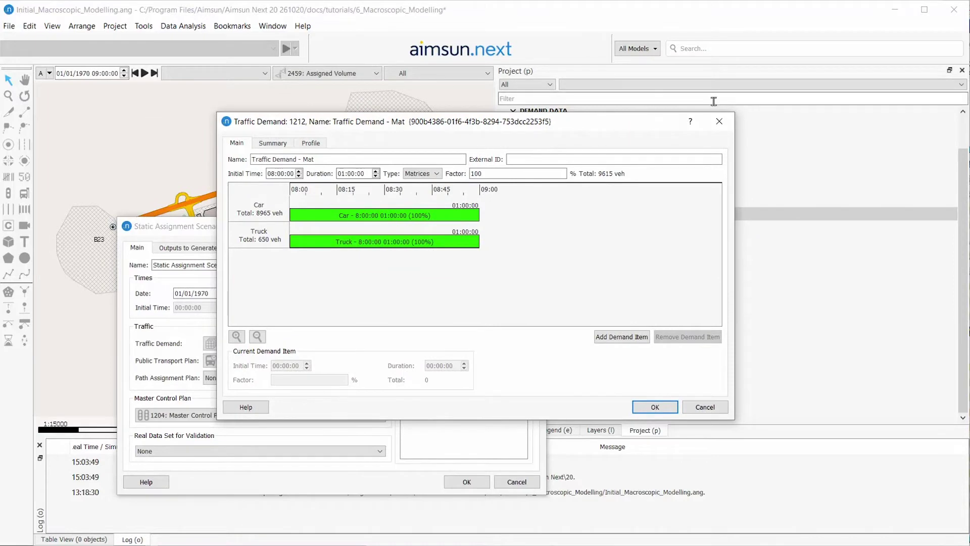
left_click(721, 122)
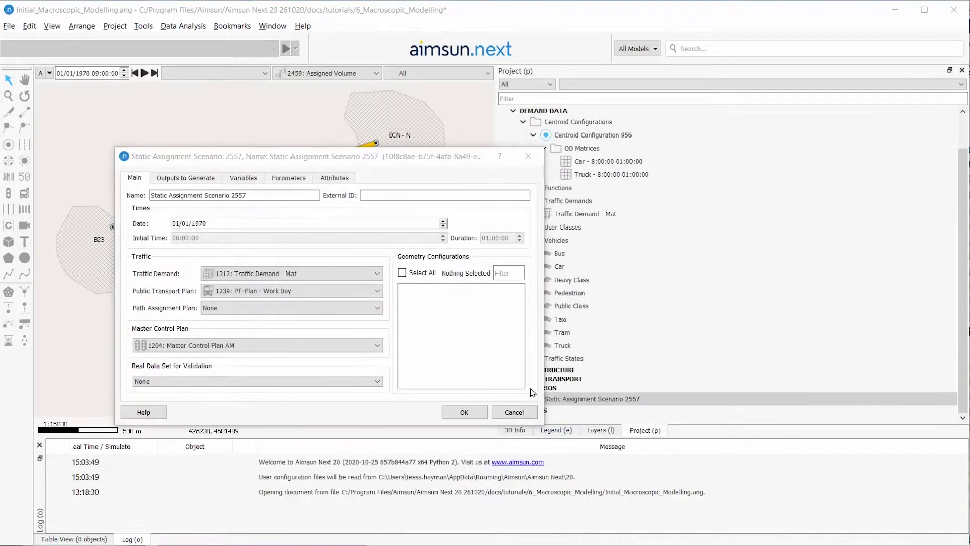
left_click(465, 412)
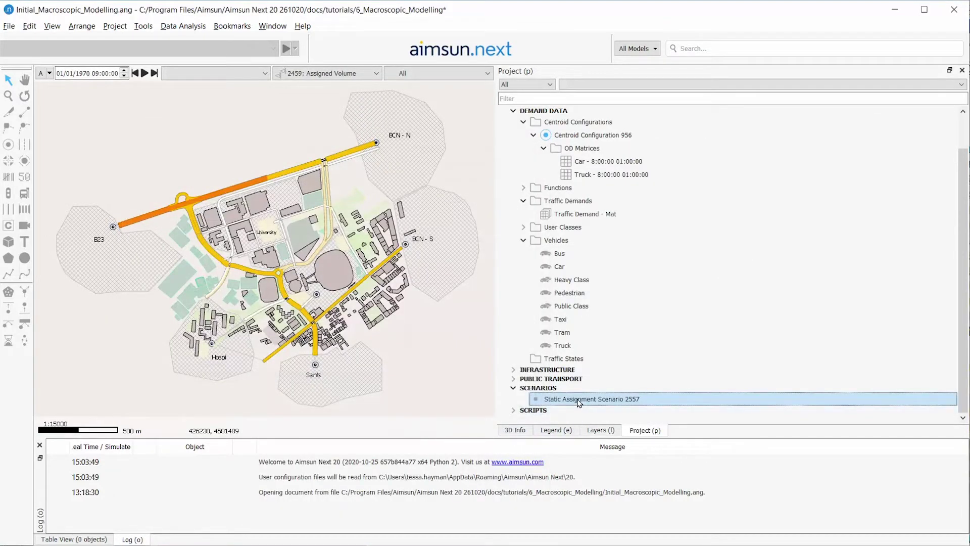
Step: Add a Frank and Wolfe experiment to the scenario and confirm 50 maximum iterations
right_click(578, 403)
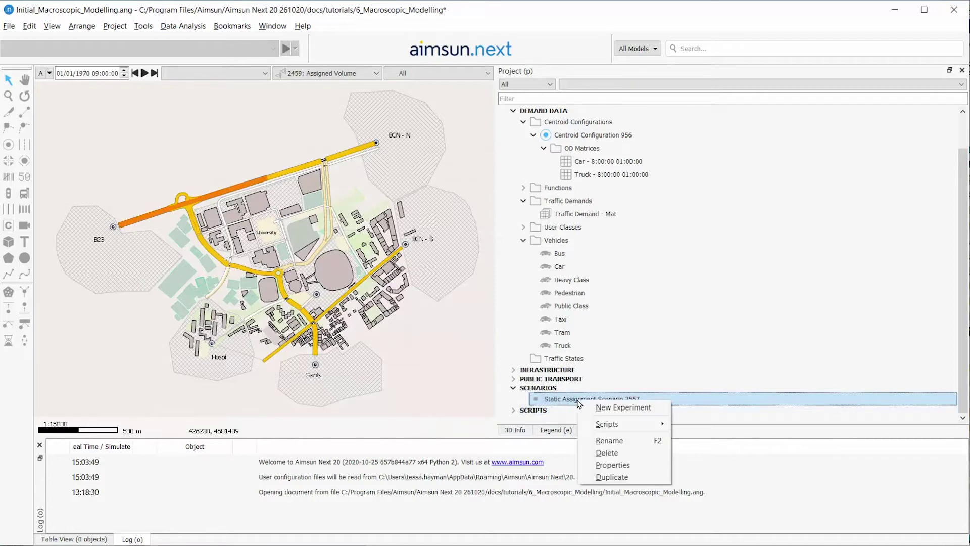
left_click(611, 409)
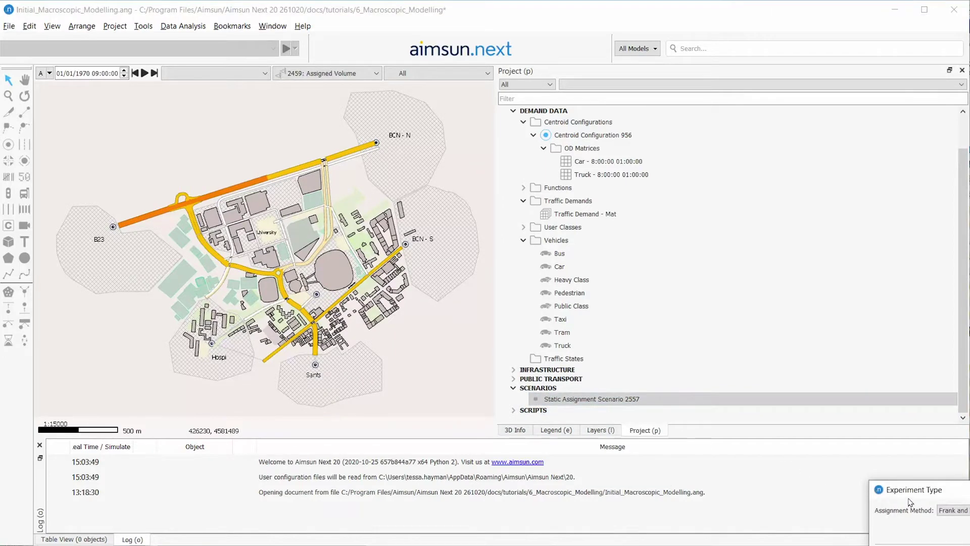
mouse_move(906, 494)
left_mouse_down()
mouse_move(877, 494)
mouse_move(462, 238)
left_mouse_up()
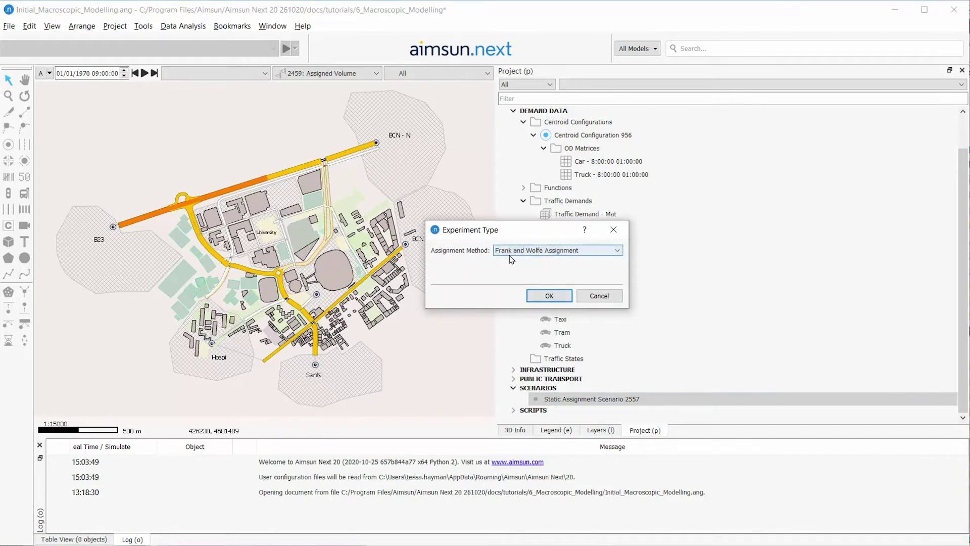
left_click(551, 296)
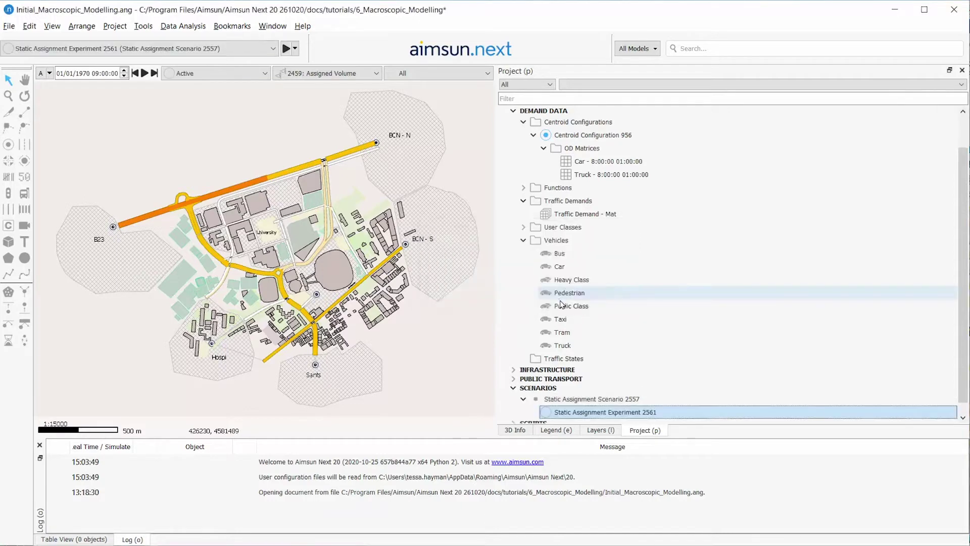
double_click(607, 413)
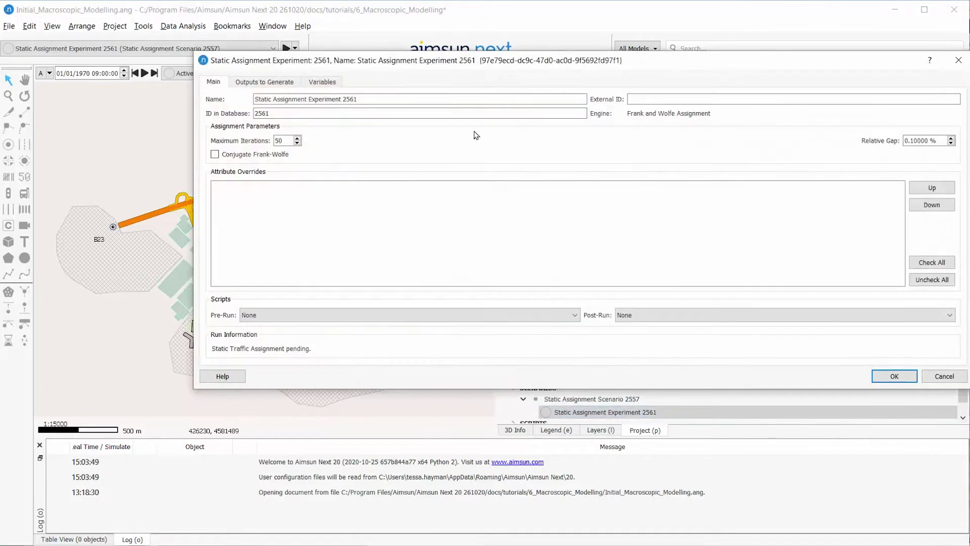
double_click(224, 176)
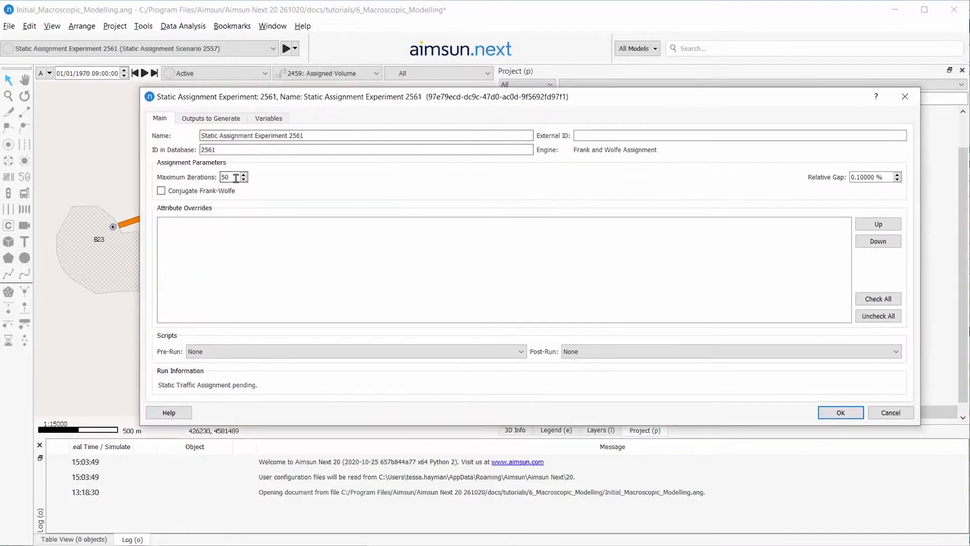
type("50")
left_click(841, 414)
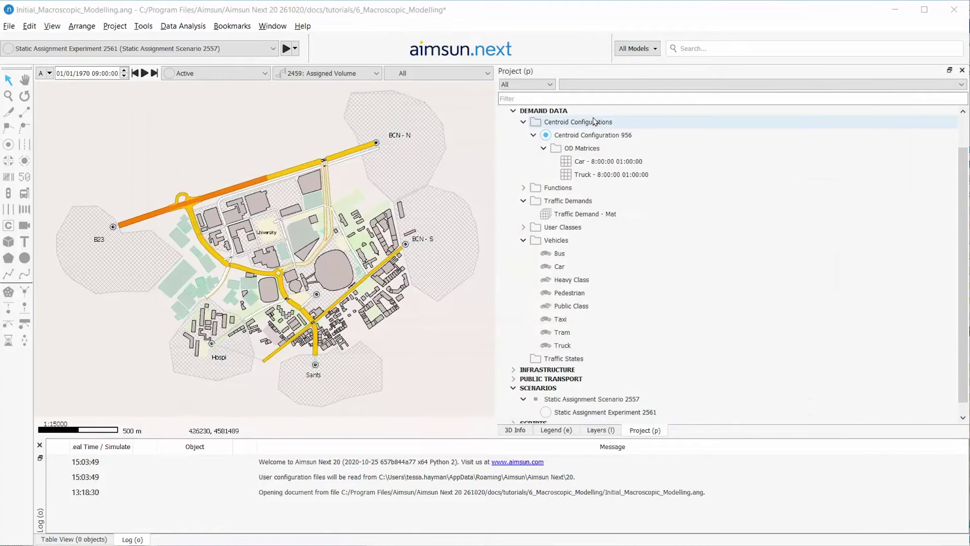
Step: Create a new path assignment under Demand Data, saved as Static1 in the Macro tutorial folder
left_click(586, 112)
right_click(586, 111)
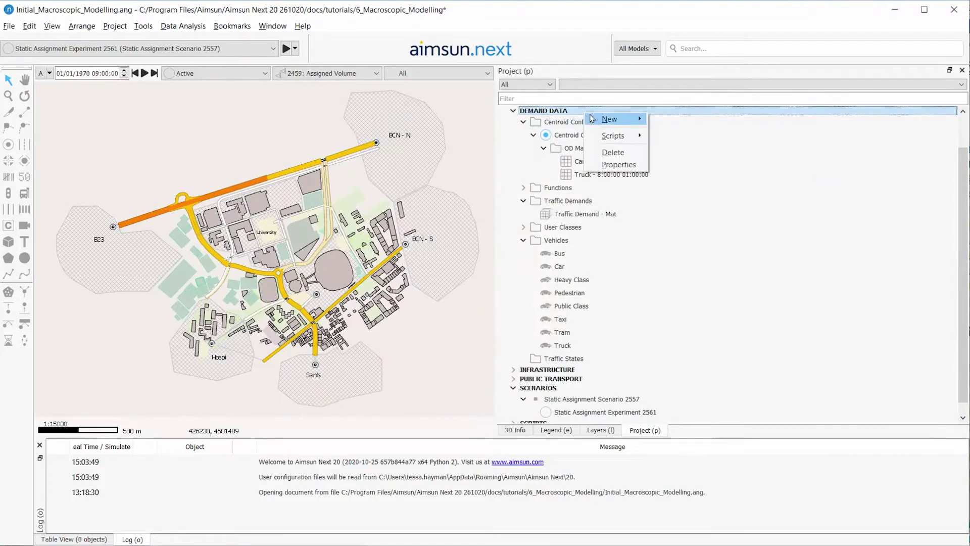
left_click(705, 253)
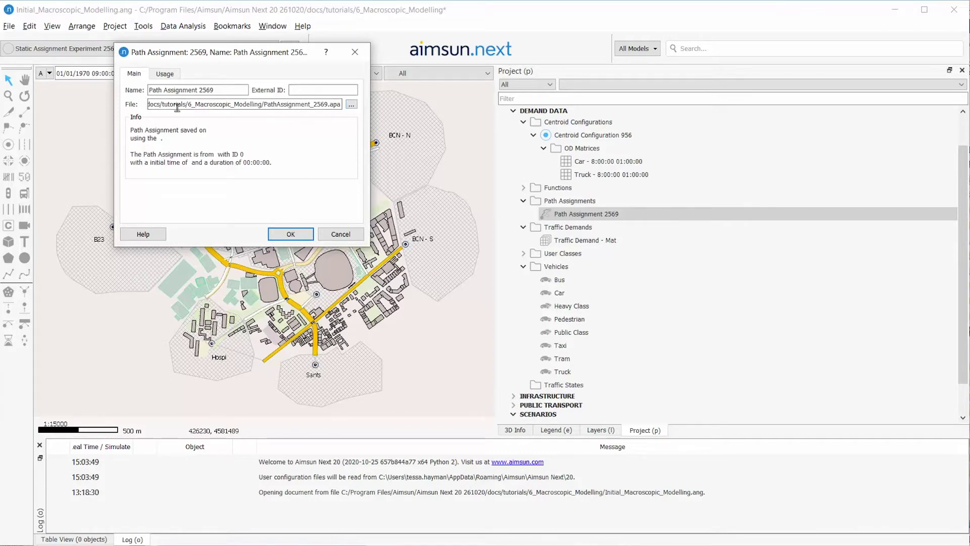
left_click(351, 105)
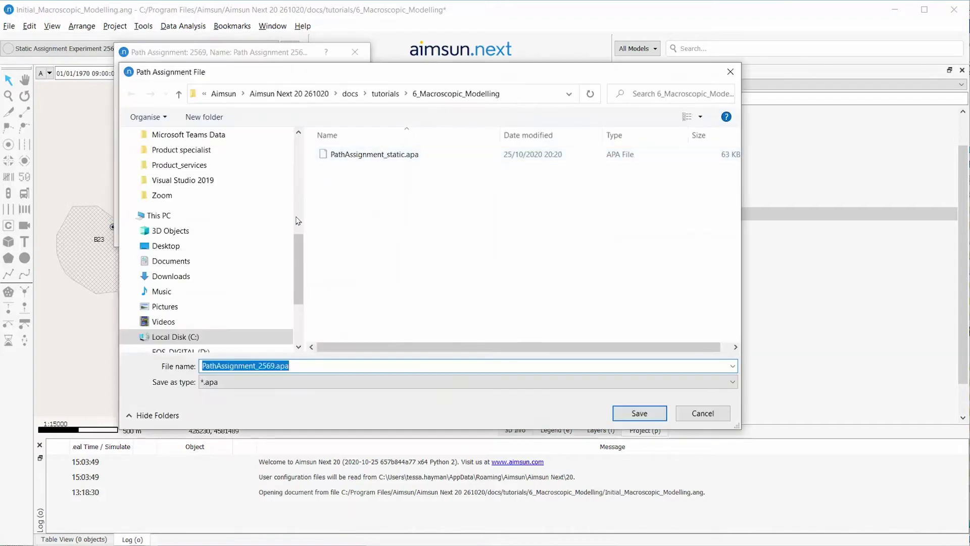
left_click_drag(298, 236, 282, 205)
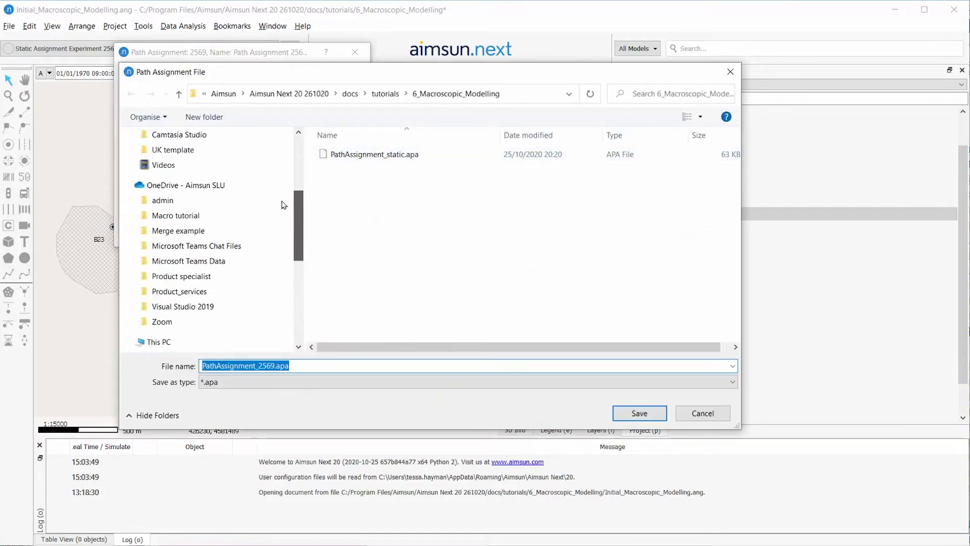
left_click(243, 216)
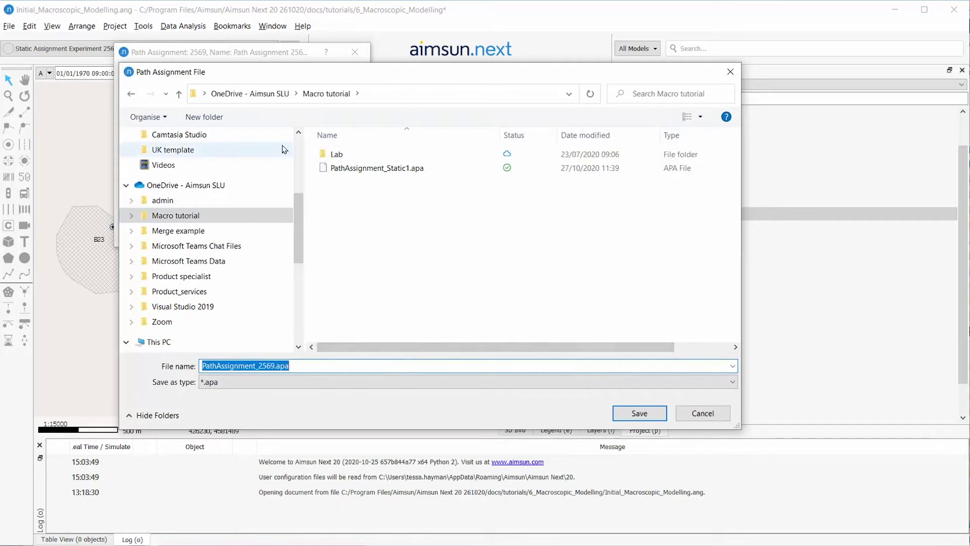
type("Static1")
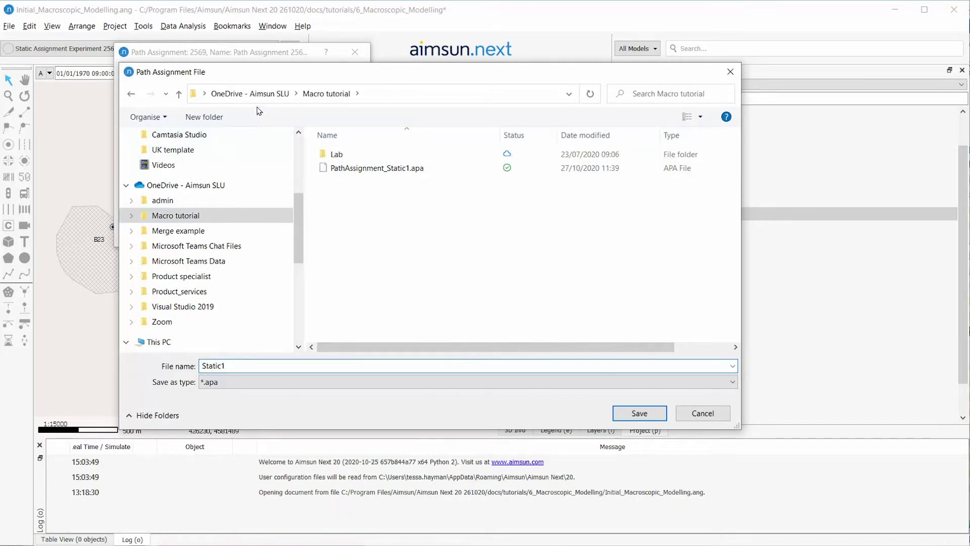
key("Return")
key("Return")
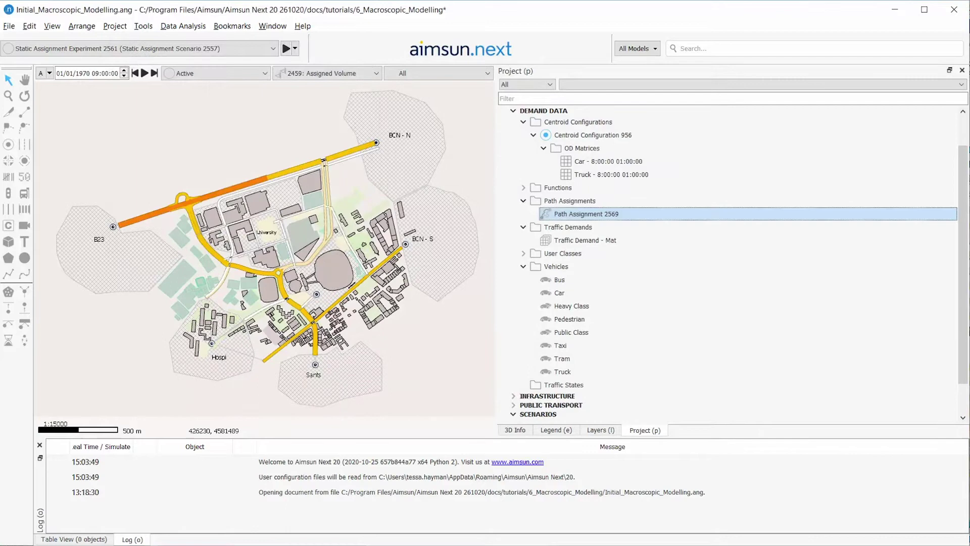
scroll(595, 377, "down", 2)
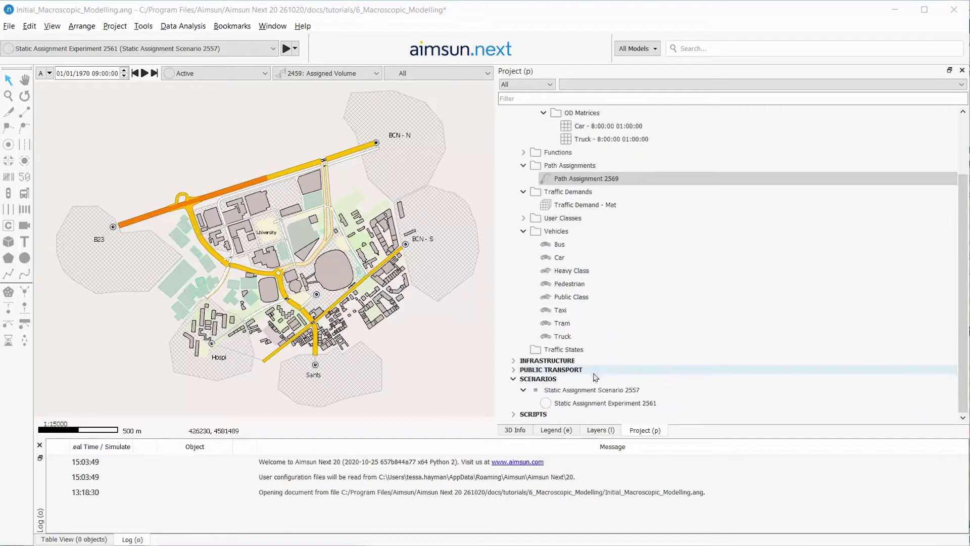
Step: Enable Store Path Assignment in experiment 2561's outputs, targeting Path Assignment 2569
left_click(603, 402)
double_click(606, 403)
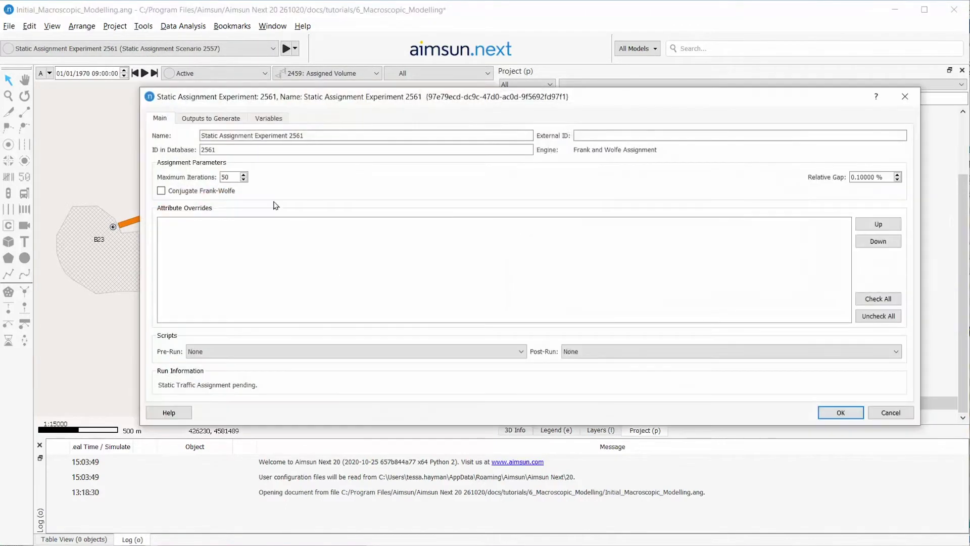
left_click(196, 118)
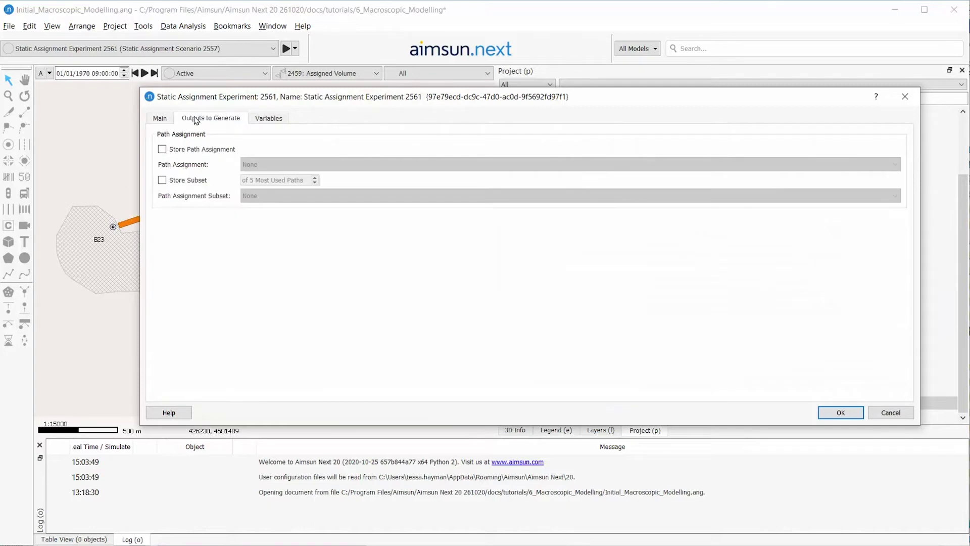
left_click(212, 149)
left_click(246, 166)
left_click(258, 185)
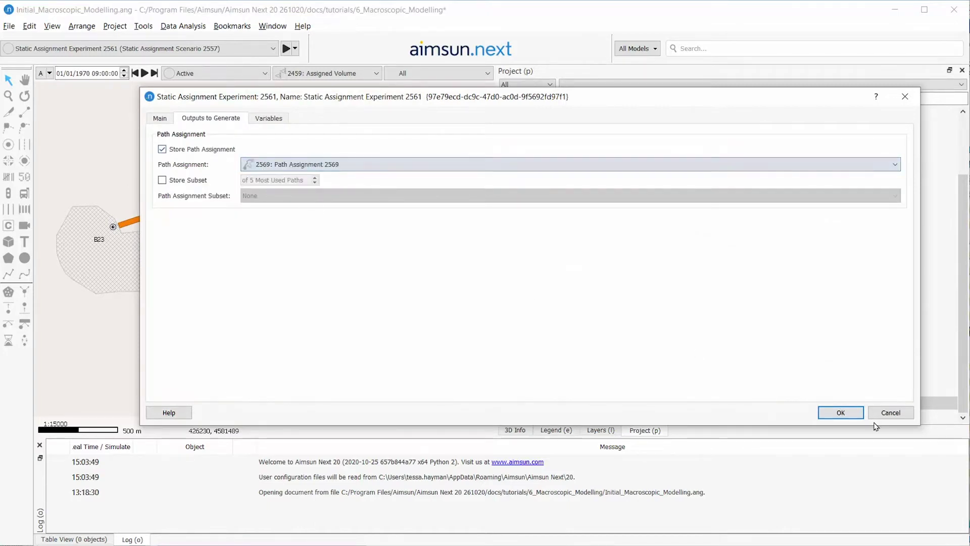
left_click(840, 413)
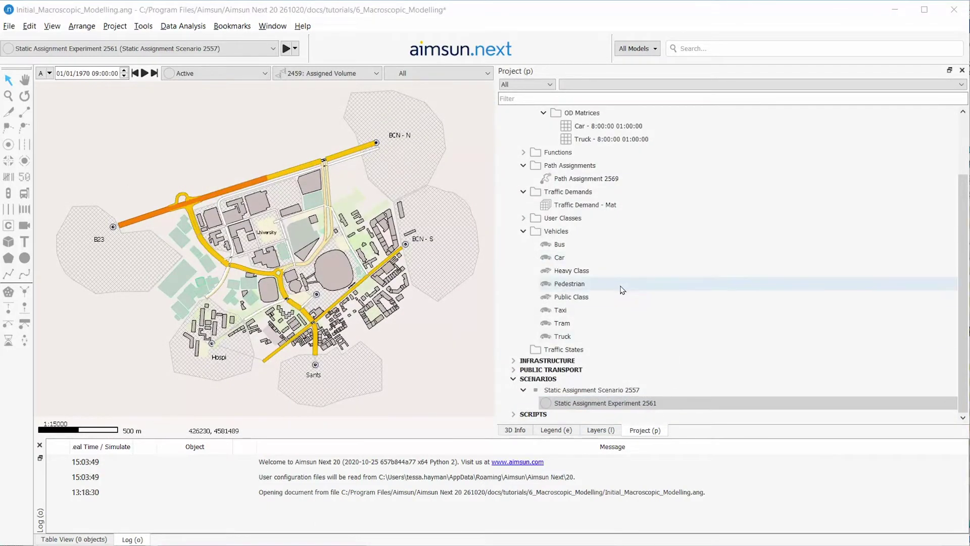
Step: Run experiment 2561's static traffic assignment, opening the database file when prompted
right_click(600, 403)
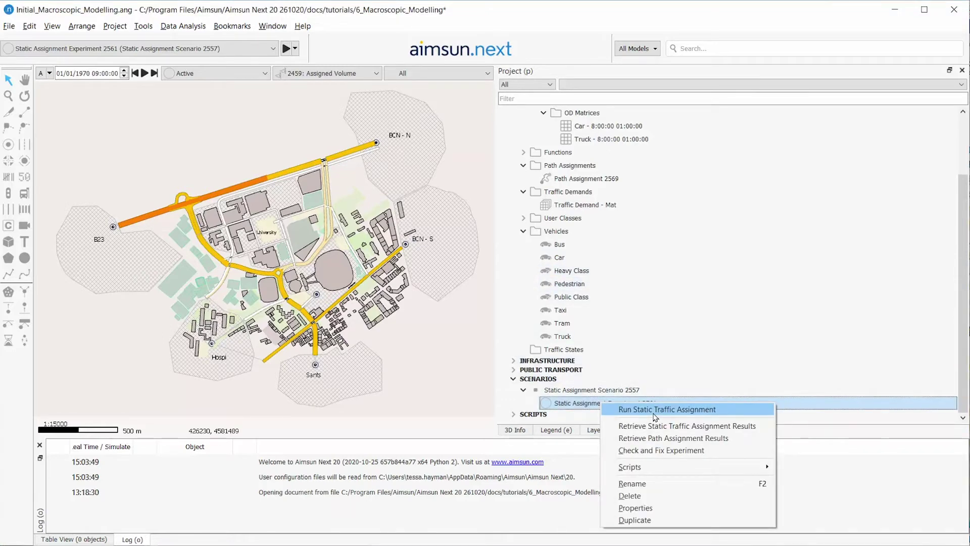
left_click(654, 410)
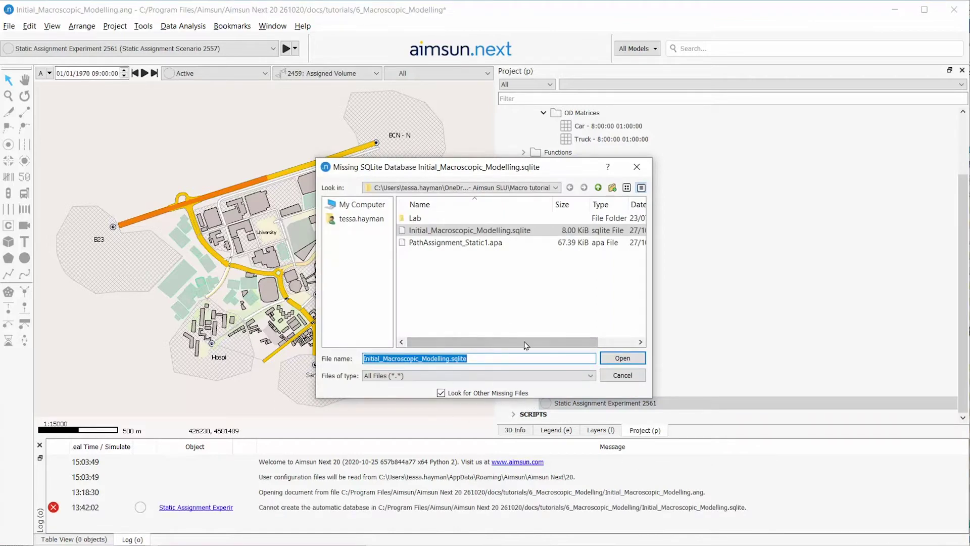
left_click(626, 367)
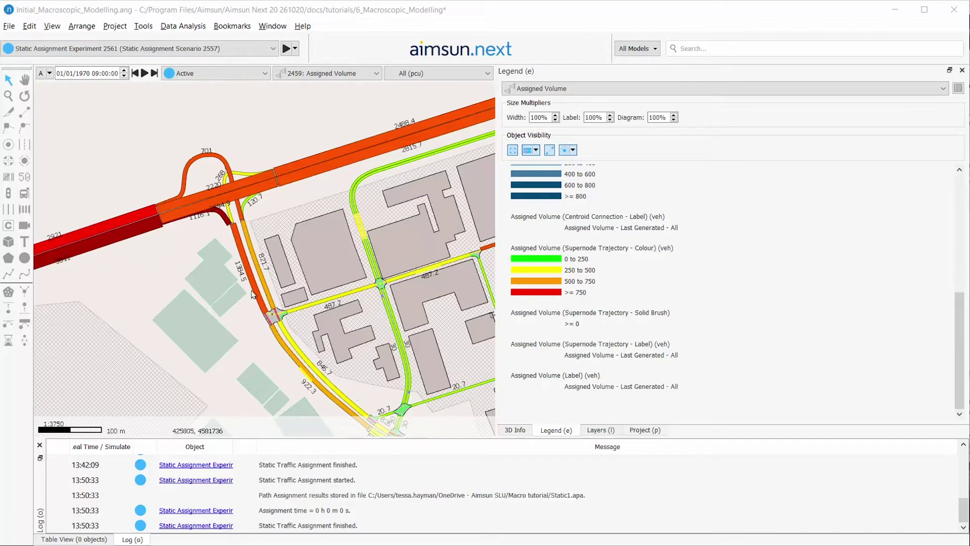
scroll(682, 228, "up", 1)
scroll(680, 237, "up", 3)
scroll(679, 238, "up", 2)
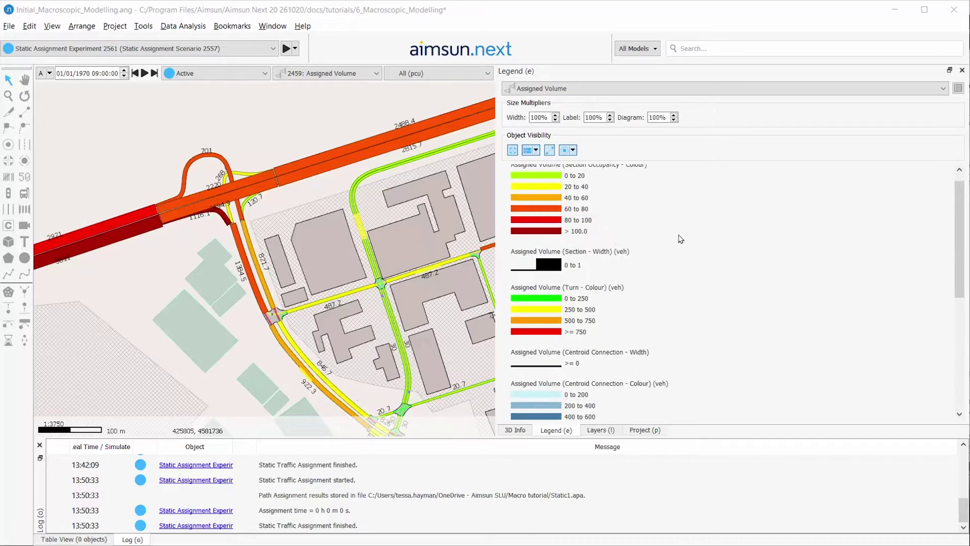
scroll(680, 239, "up", 2)
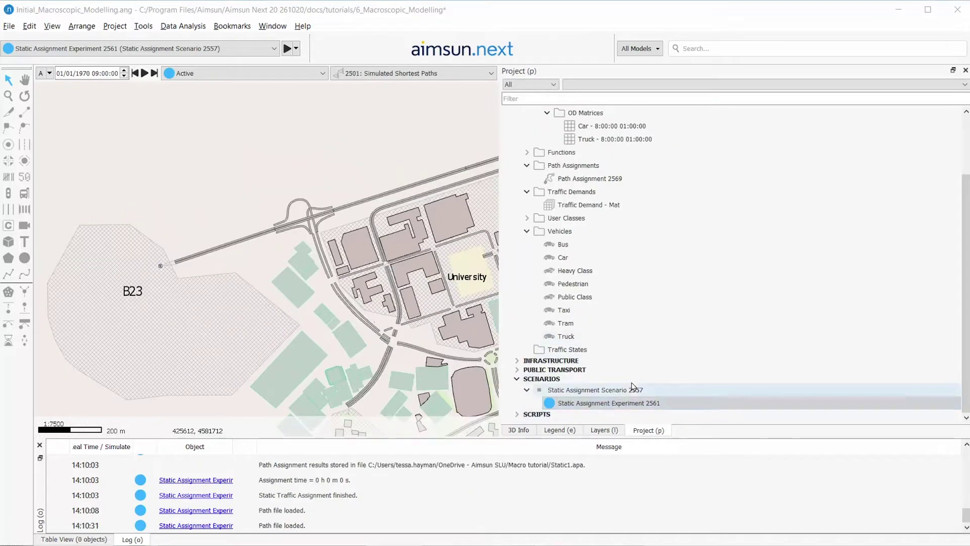
Step: Retrieve experiment 2561's path assignment results and review its section and turn outputs
right_click(622, 407)
left_click(682, 445)
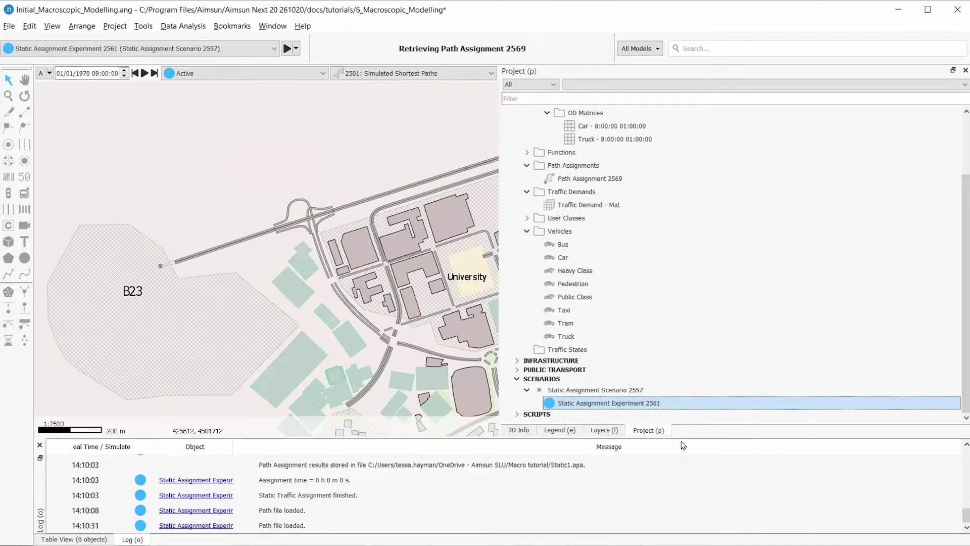
double_click(618, 404)
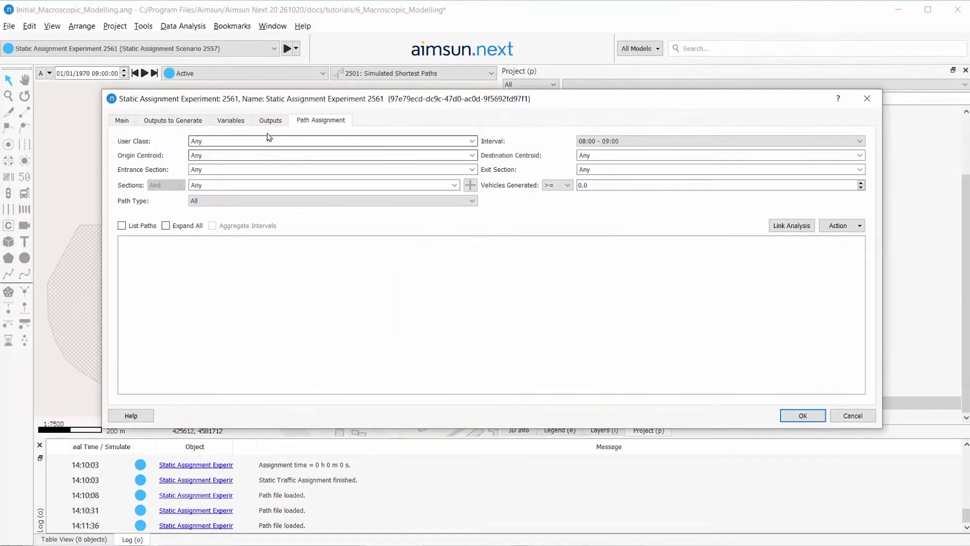
left_click(268, 122)
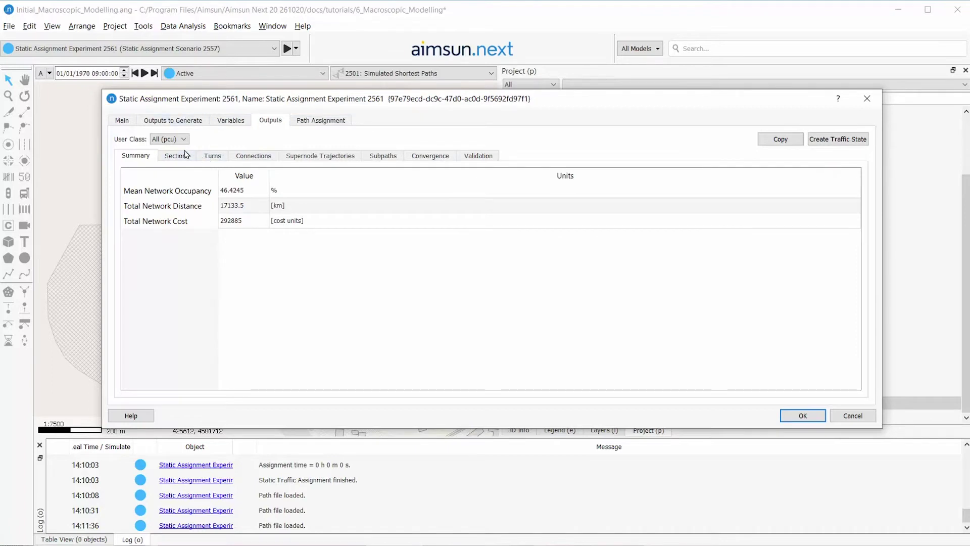
left_click(187, 156)
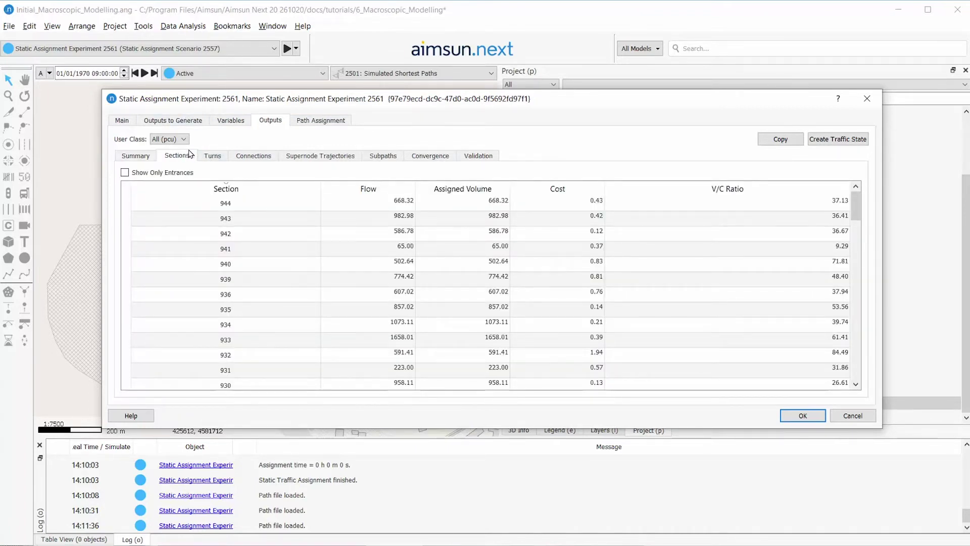
left_click(218, 160)
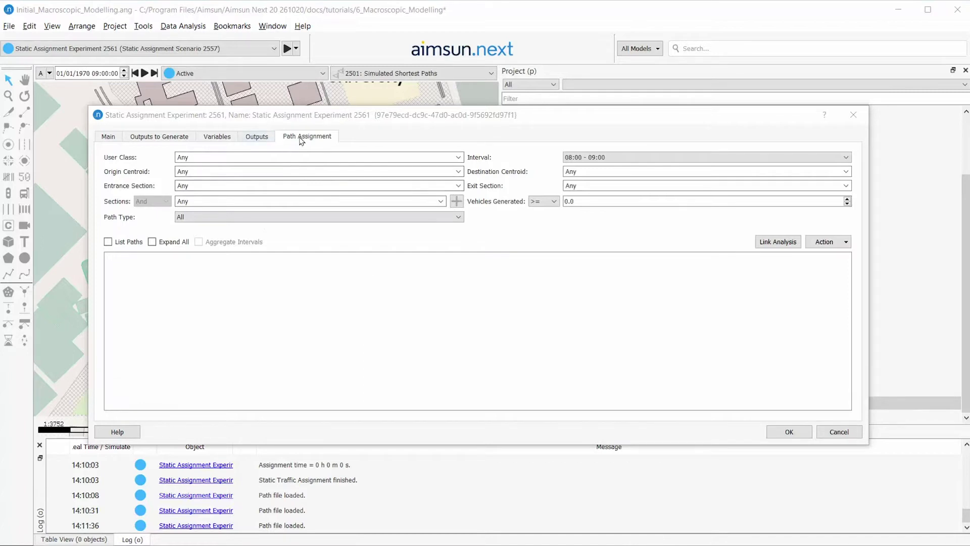
Step: List paths from origin 1086: CampNou to destination 2275: External - Grouping
left_click(458, 182)
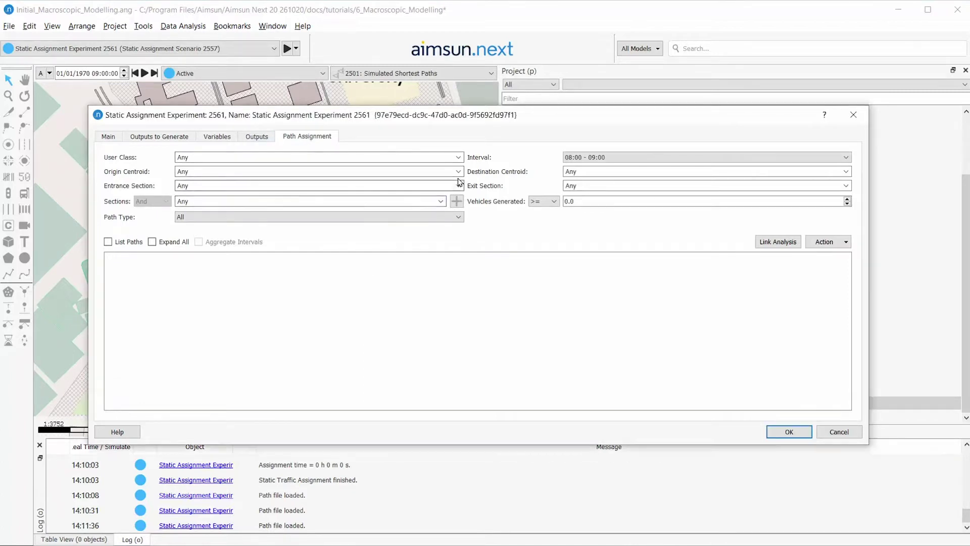
left_click(318, 188)
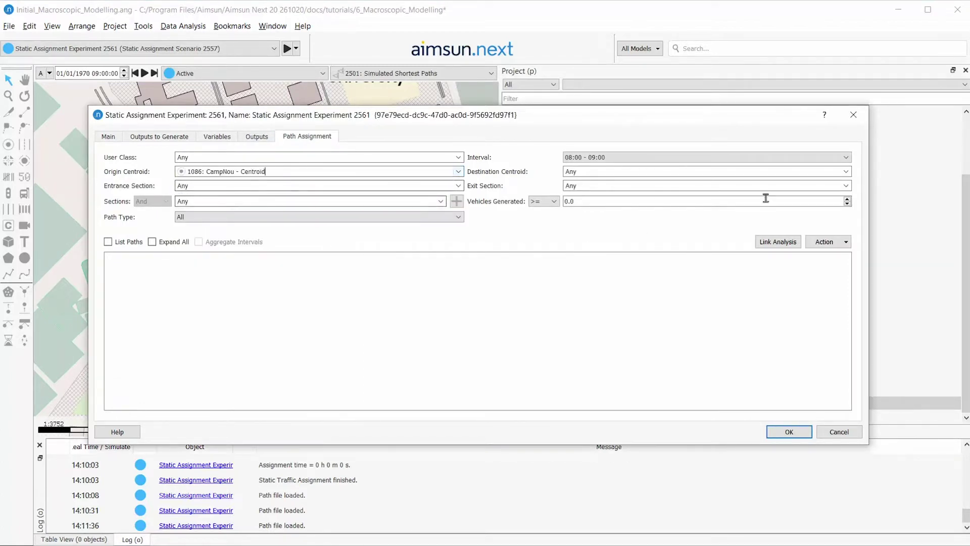
left_click(846, 171)
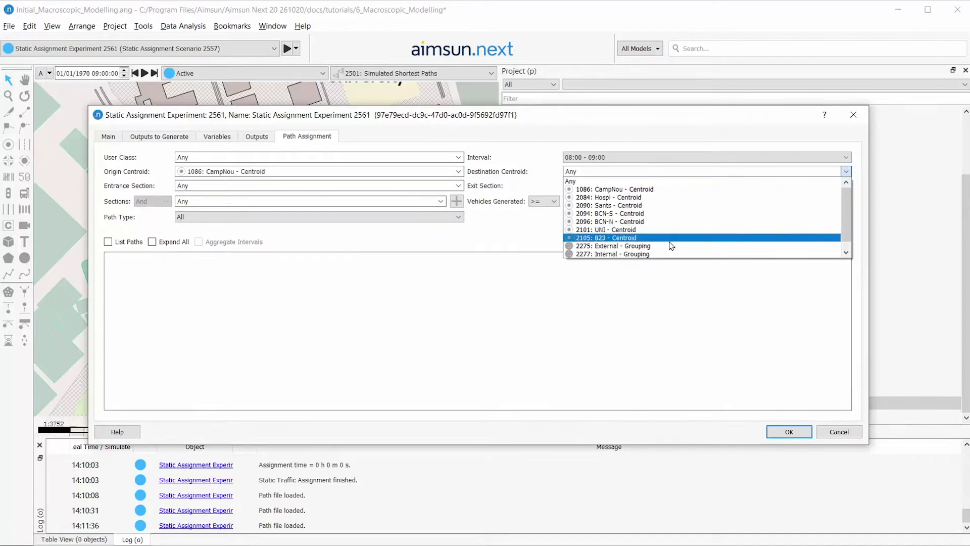
left_click(636, 247)
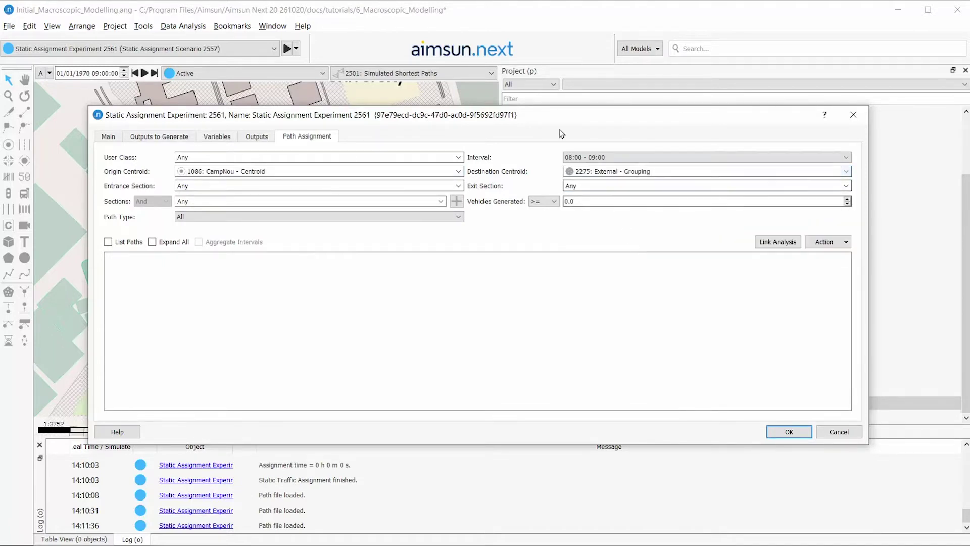
left_click_drag(558, 119, 655, 132)
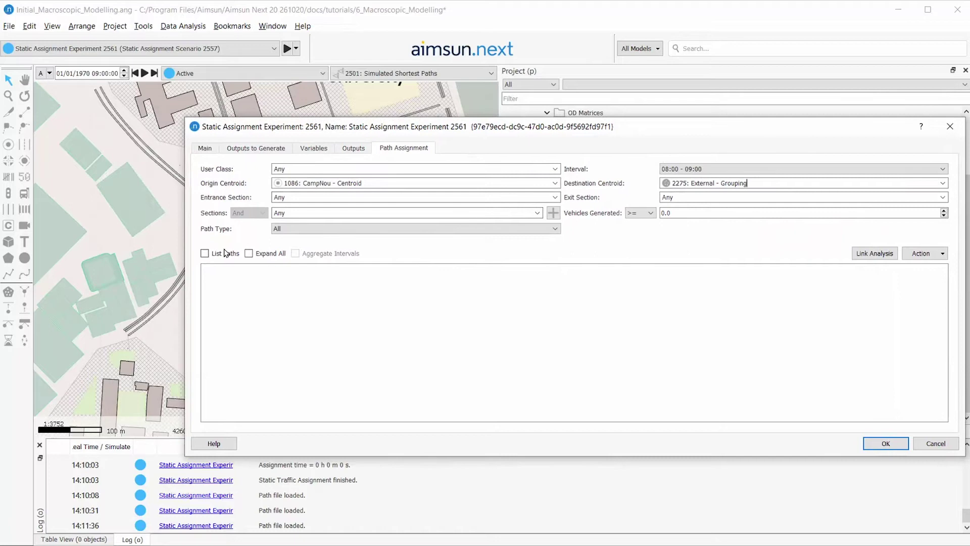
left_click(205, 253)
Step: Highlight the listed routes to Sants and BCN-N on the map and edit the sections filter
left_click_drag(242, 128, 493, 221)
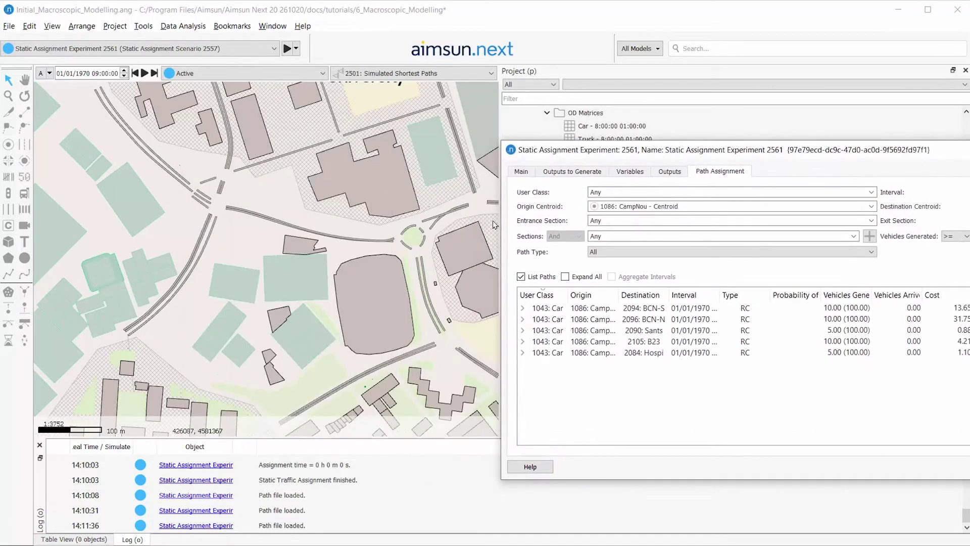
scroll(493, 221, "down", 4)
left_click(586, 330)
scroll(414, 228, "down", 1)
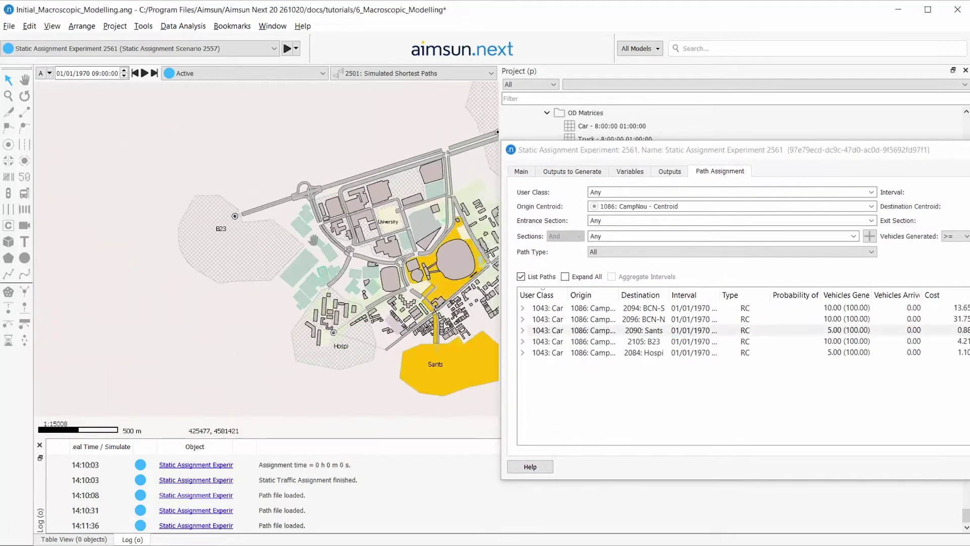
left_click_drag(314, 240, 203, 252)
left_click(640, 353)
left_click(626, 331)
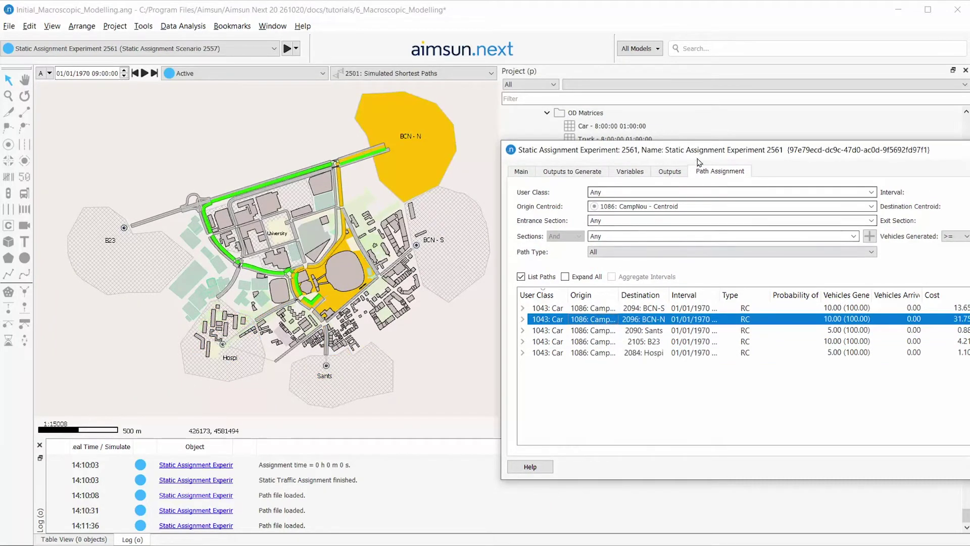
left_click_drag(683, 150, 333, 121)
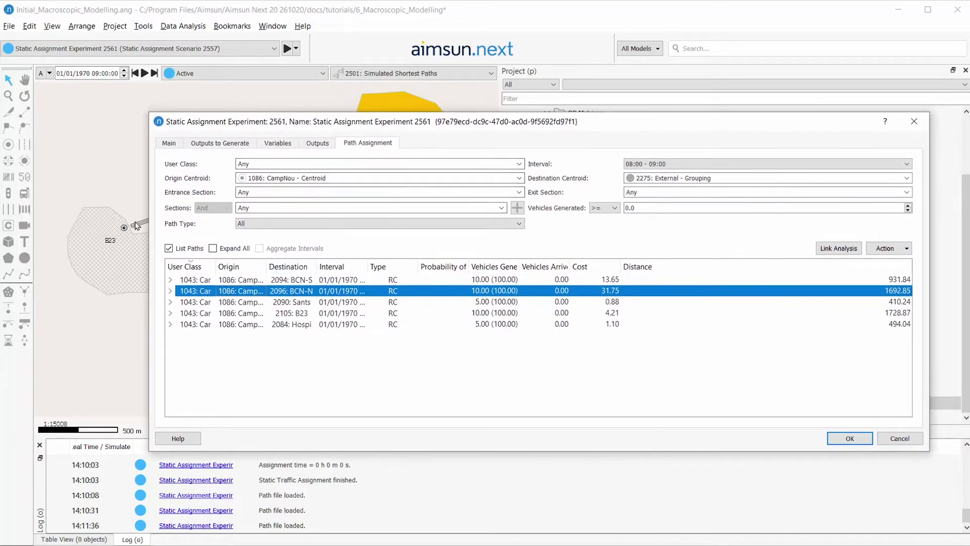
left_click(274, 208)
left_click_drag(189, 131, 196, 128)
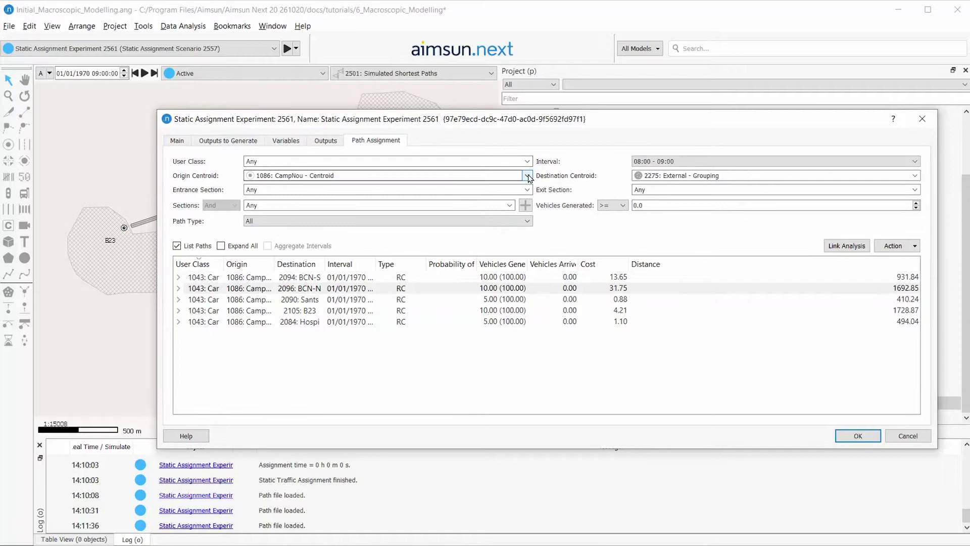
left_click_drag(411, 121, 594, 119)
scroll(221, 236, "up", 2)
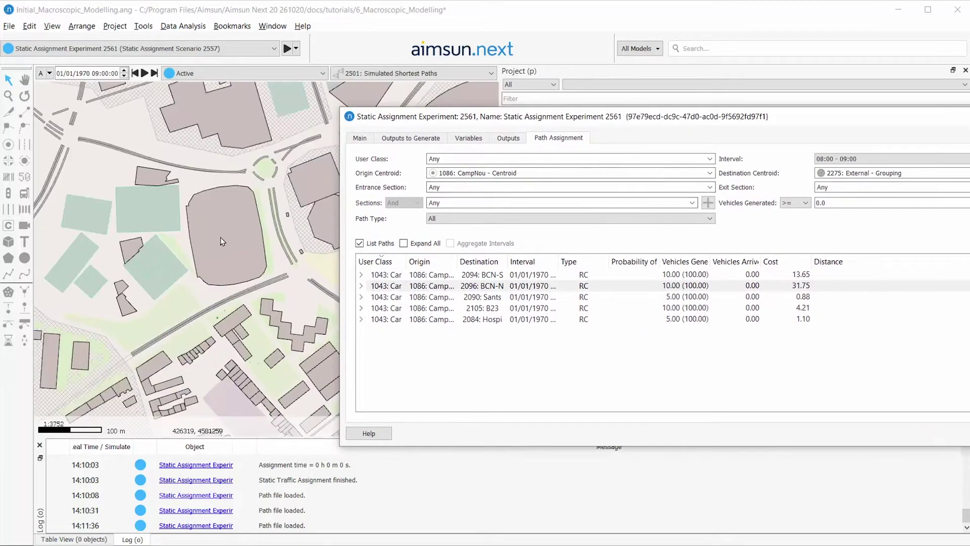
scroll(220, 238, "up", 1)
left_click_drag(175, 276, 176, 231)
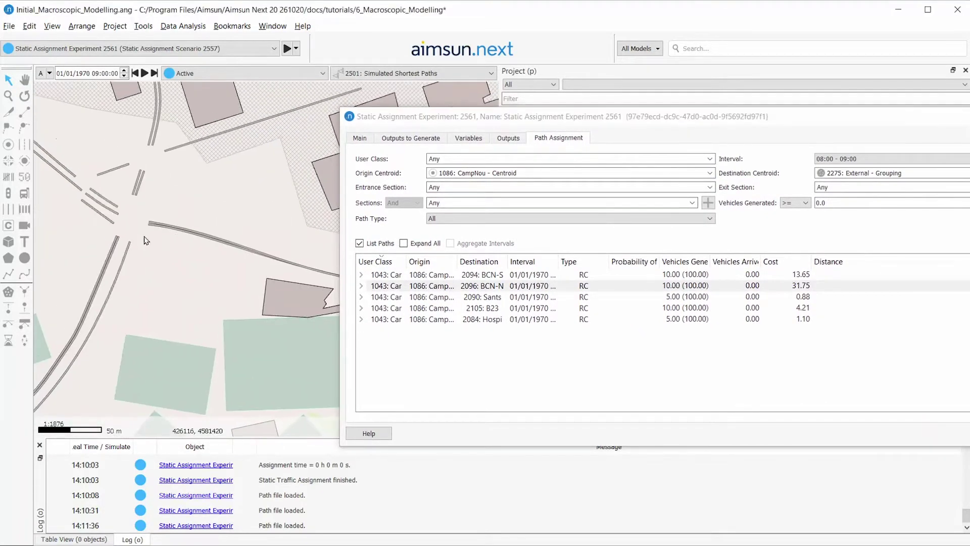
scroll(151, 220, "up", 1)
Step: Reset origin and destination centroids to Any and show the paths' link analysis on the map
left_click(682, 173)
left_click(681, 184)
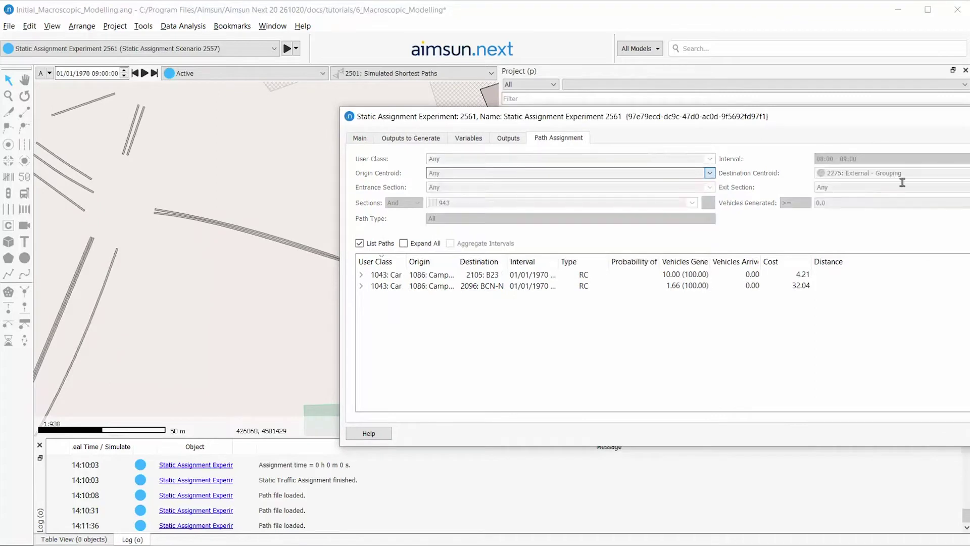
left_click(871, 173)
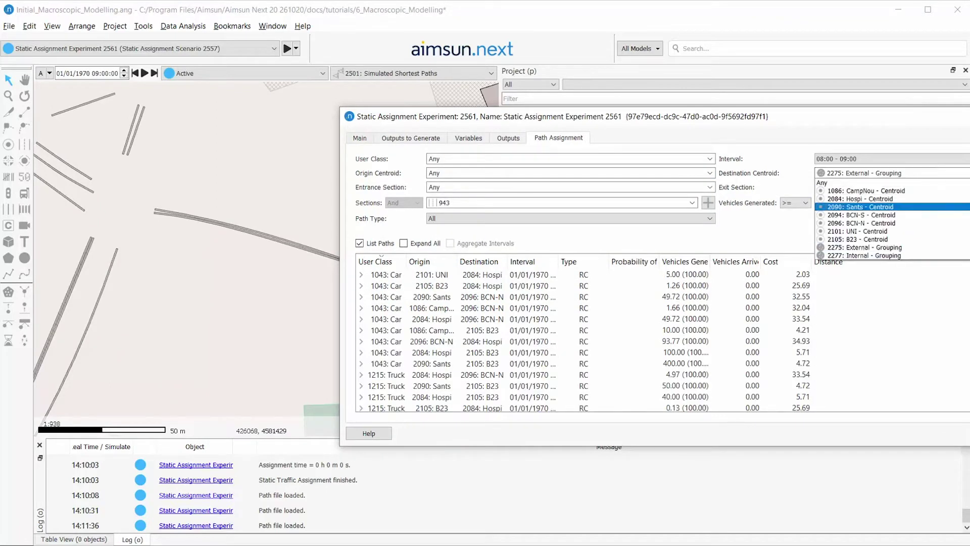
left_click(872, 182)
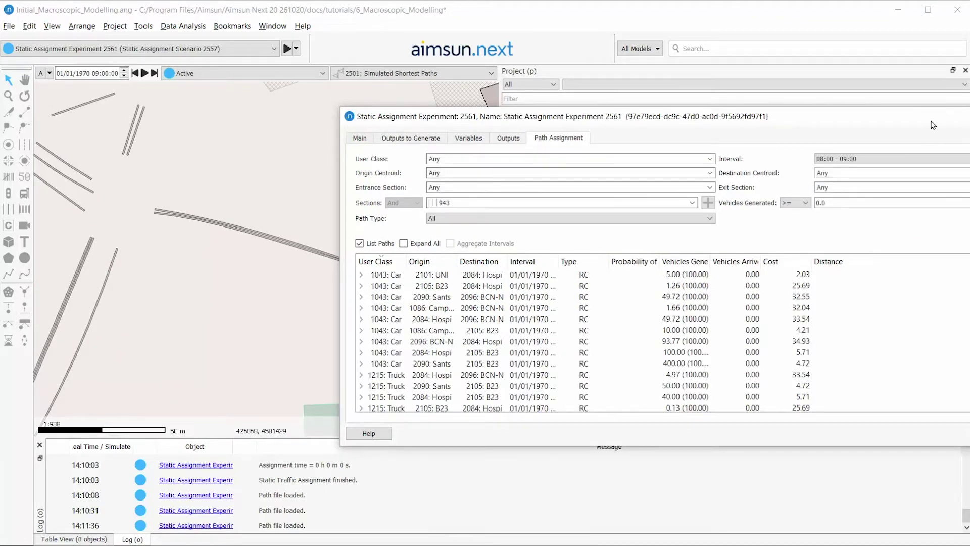
left_click_drag(934, 129, 680, 106)
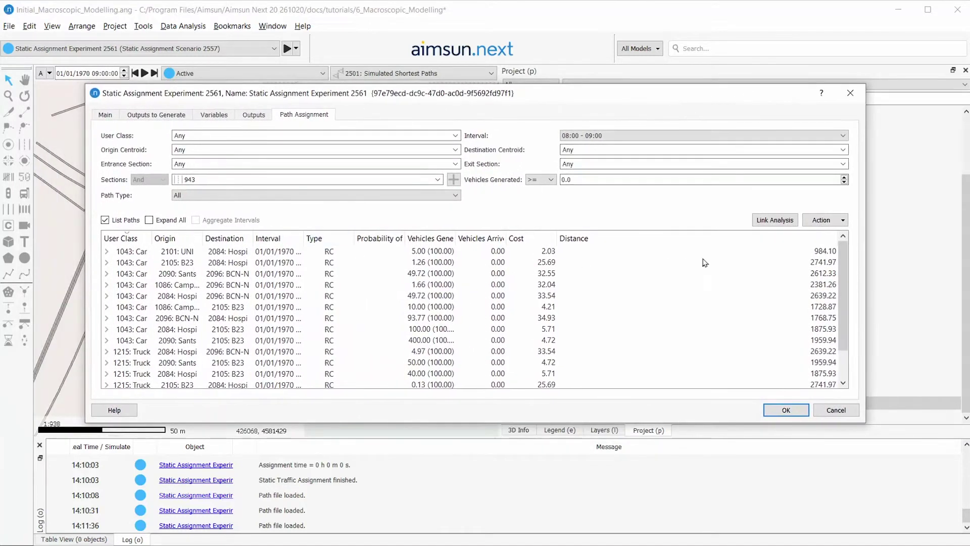
left_click(774, 220)
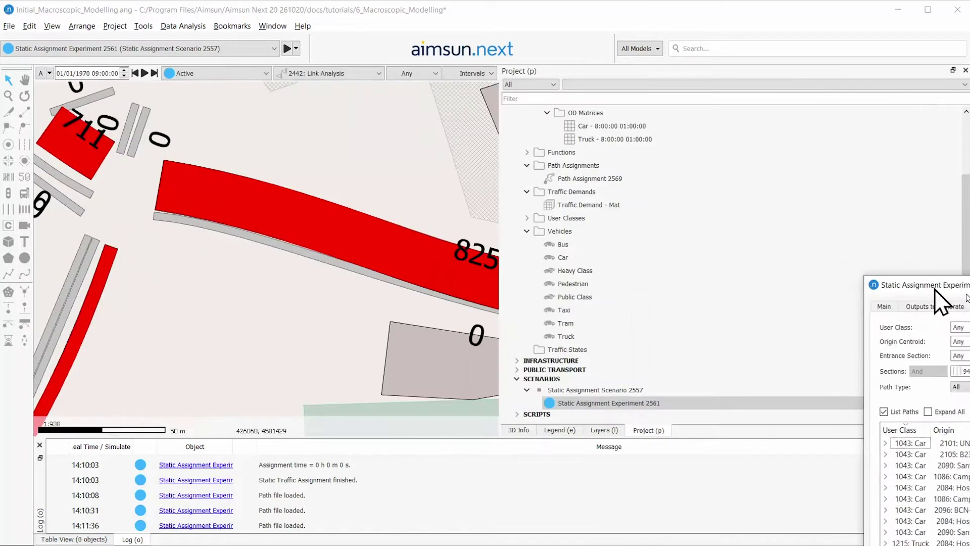
Step: Inspect the link analysis on the map and add a second section filter
left_click_drag(154, 99, 961, 297)
scroll(349, 169, "down", 3)
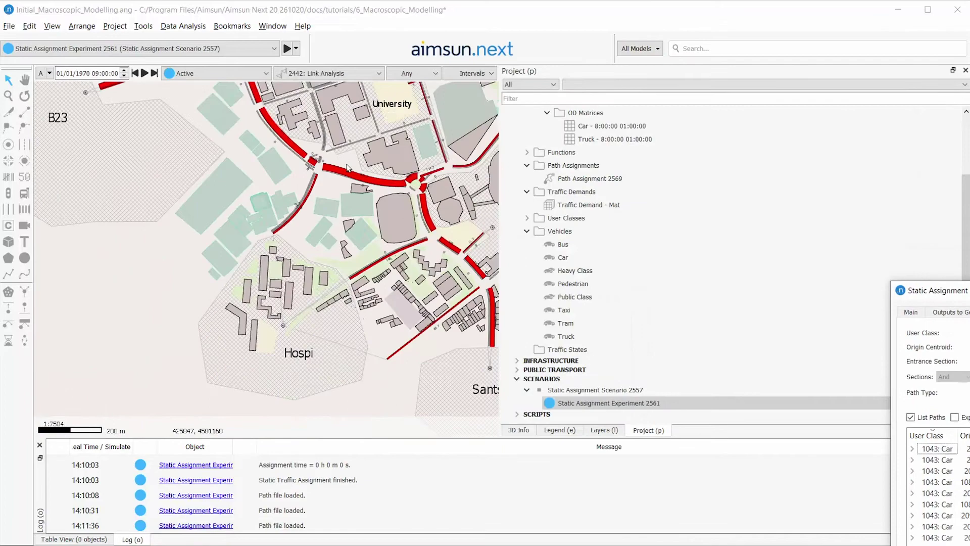
scroll(377, 317, "up", 3)
scroll(328, 306, "down", 3)
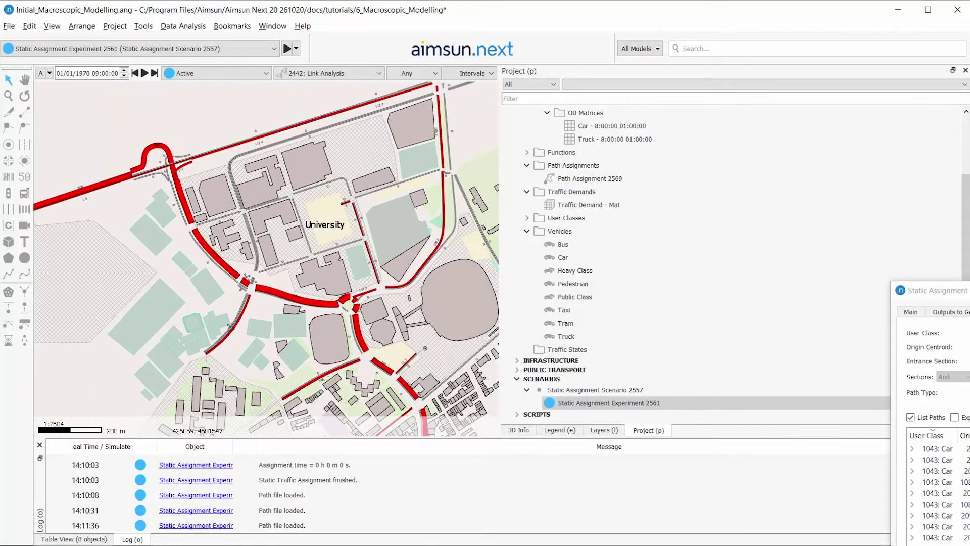
left_click_drag(948, 291, 235, 122)
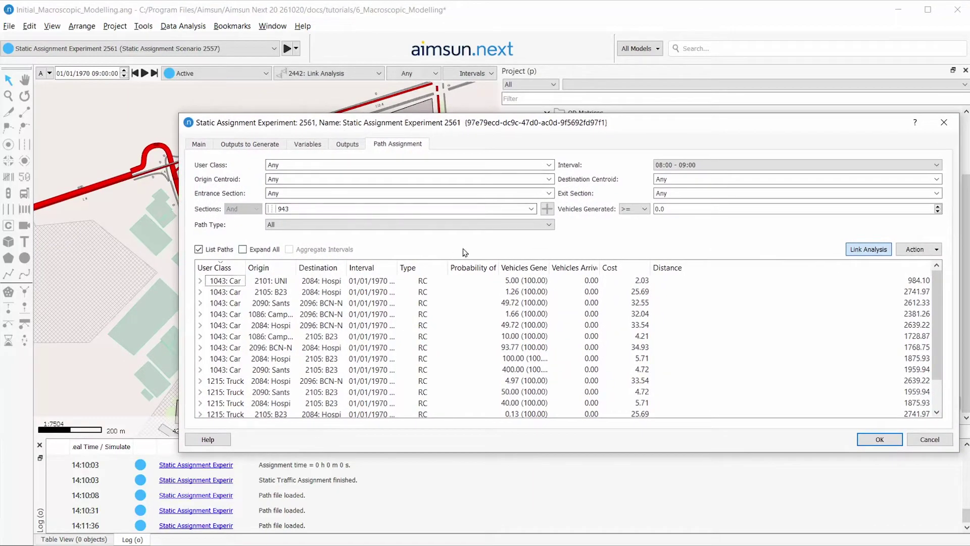
left_click(547, 209)
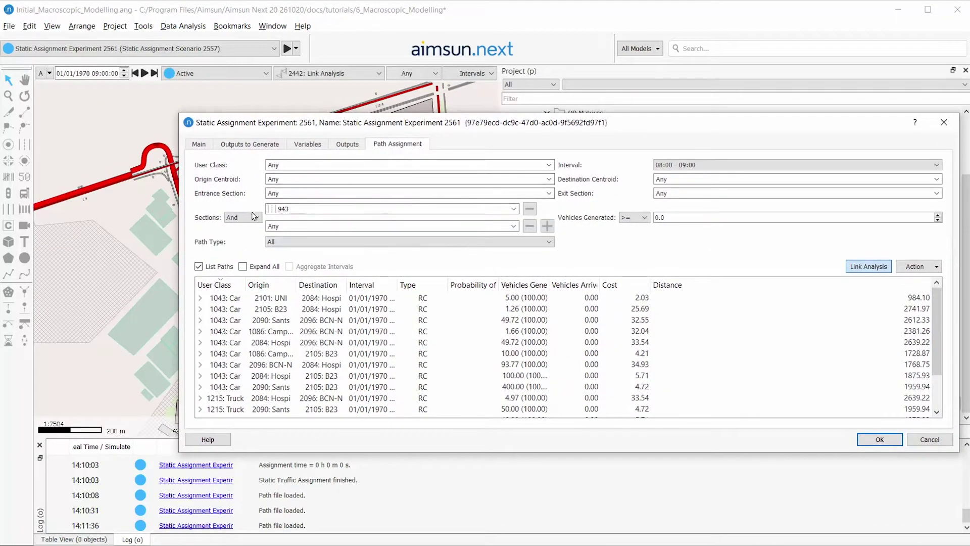
Step: Set how the two section filters combine, then view detectors.csv in Geany
left_click(254, 218)
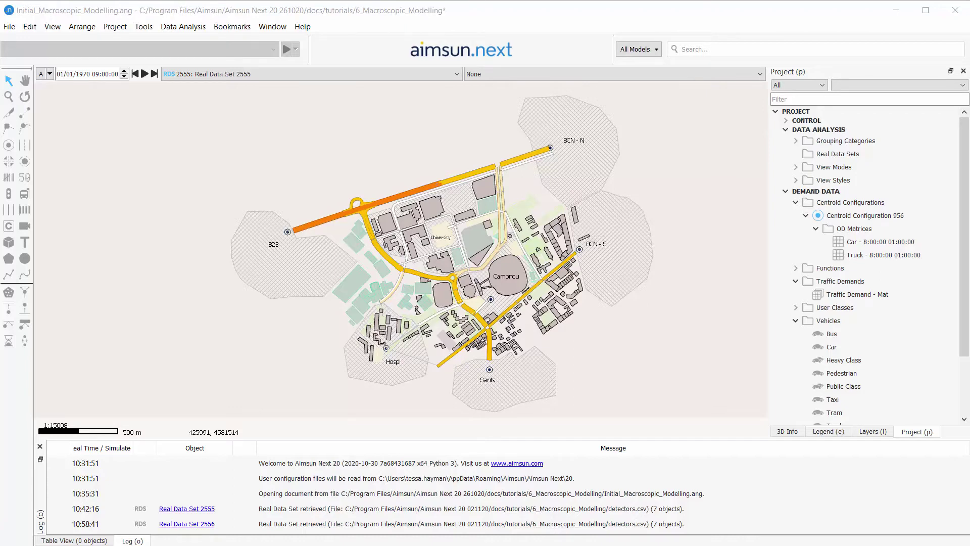
key("alt+Tab")
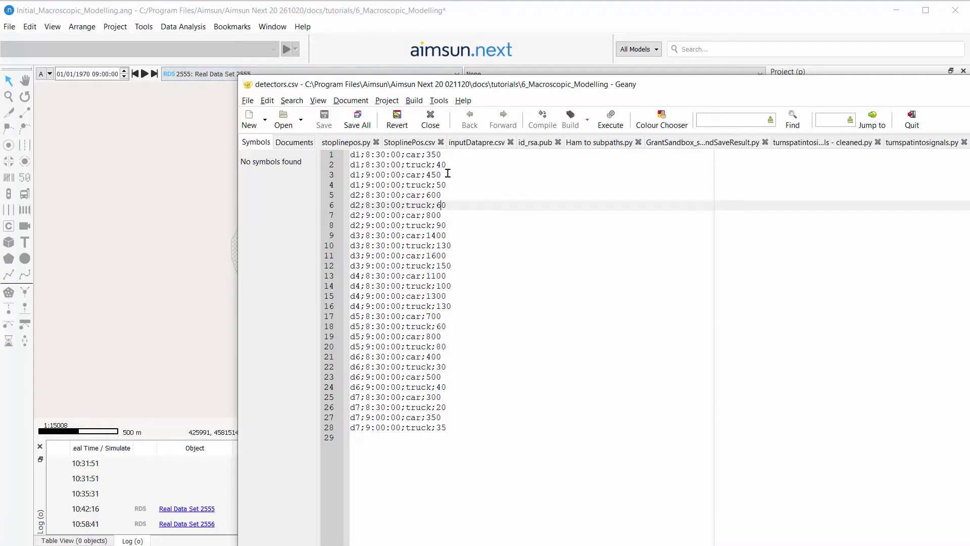
Step: Review detector d1's car and truck counts at 9:00 in detectors.csv, then return to Aimsun
left_click(359, 174)
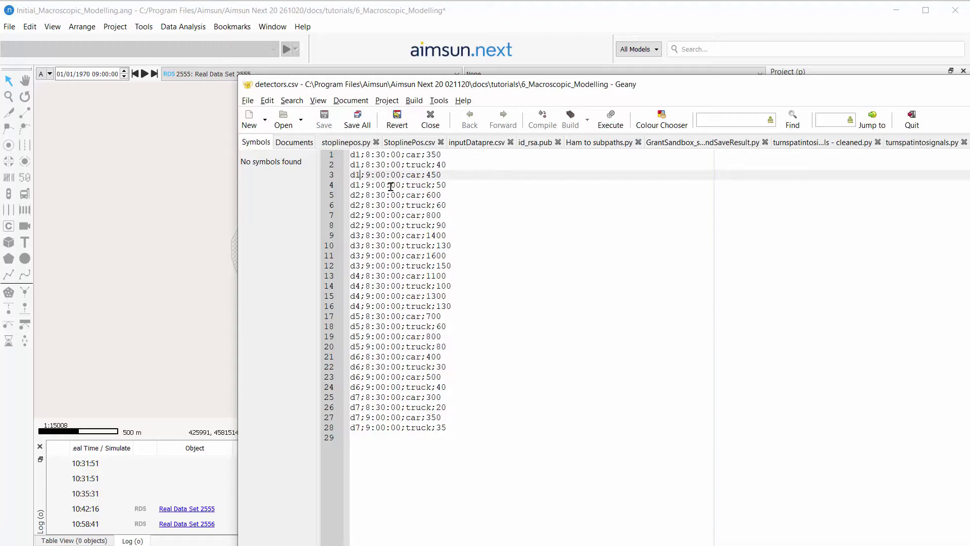
left_click(390, 185)
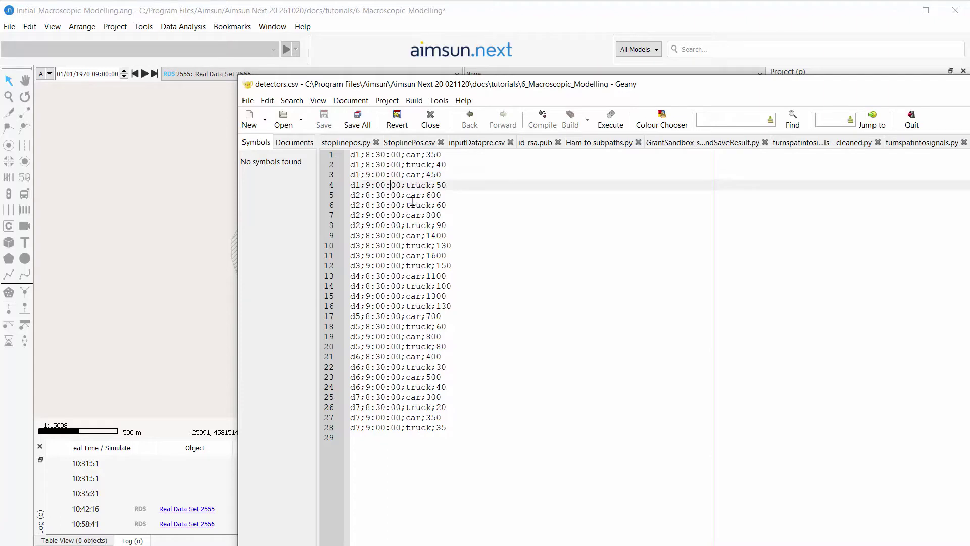
left_click(419, 174)
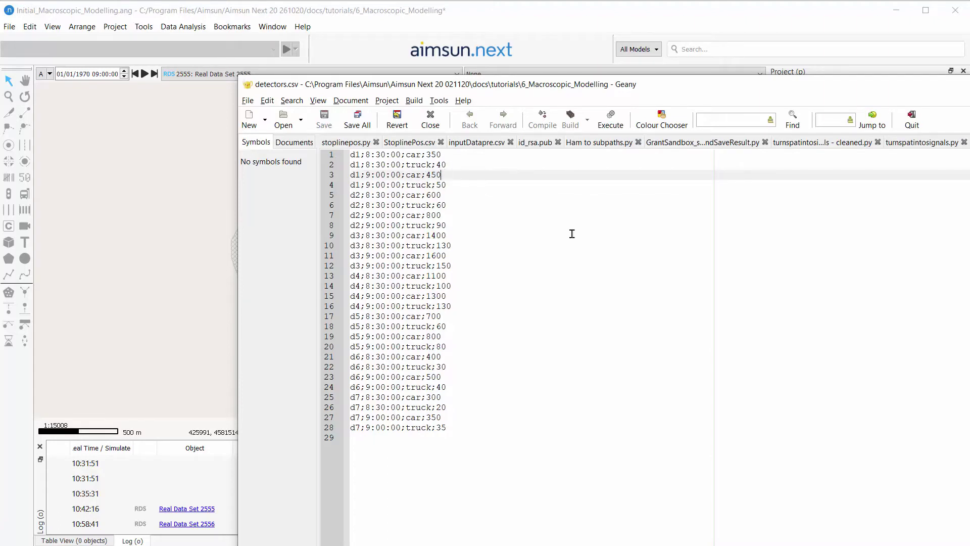
left_click(139, 241)
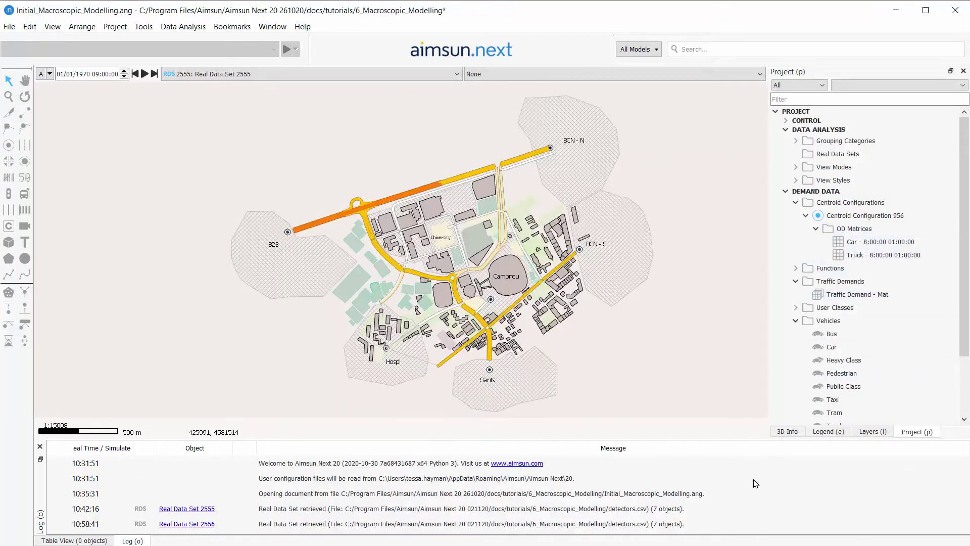
Step: Create Real Data Set 2557 and add a Real Data Simple File Reader retriever to it
right_click(846, 130)
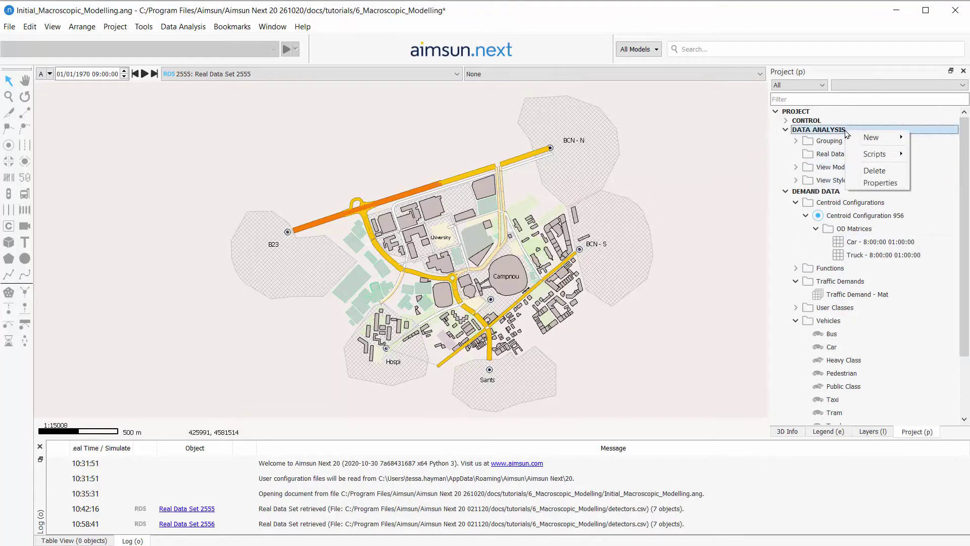
mouse_move(872, 137)
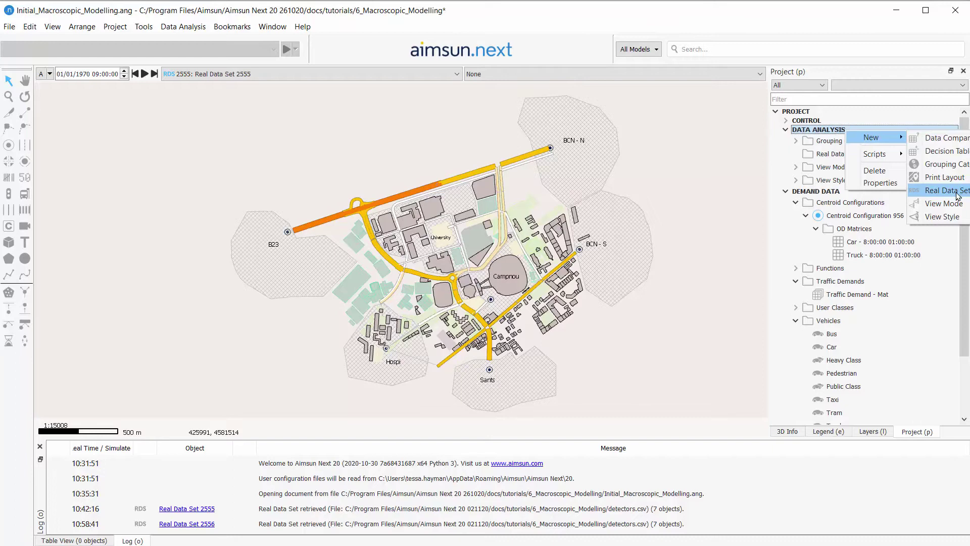
left_click(939, 190)
double_click(873, 170)
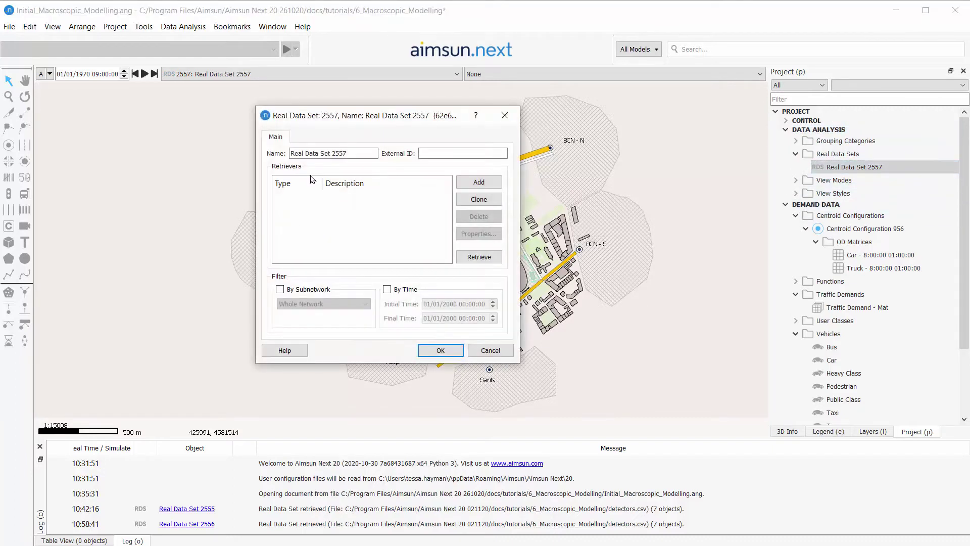
left_click(479, 185)
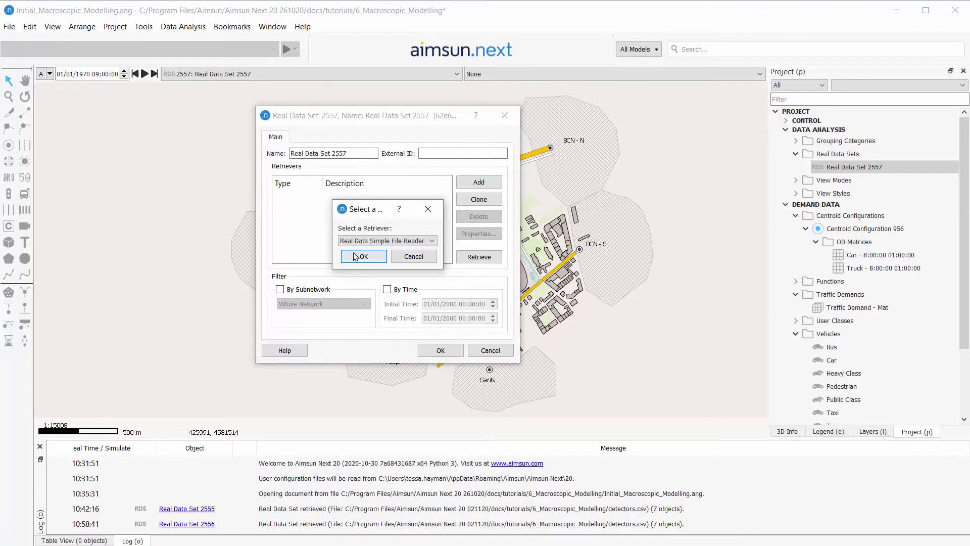
left_click(361, 251)
left_click(364, 256)
Step: Choose detectors.csv as the simple file reader's data file
double_click(357, 201)
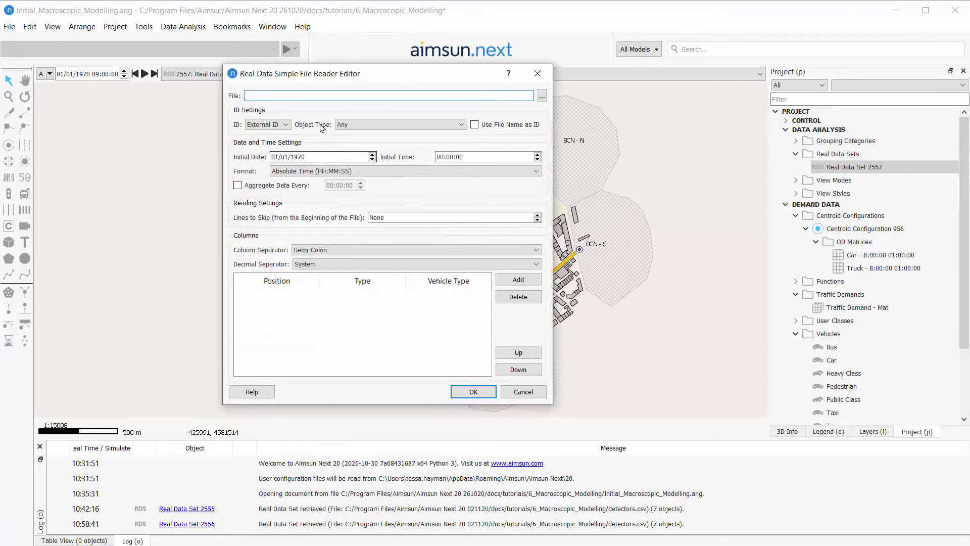
left_click(542, 95)
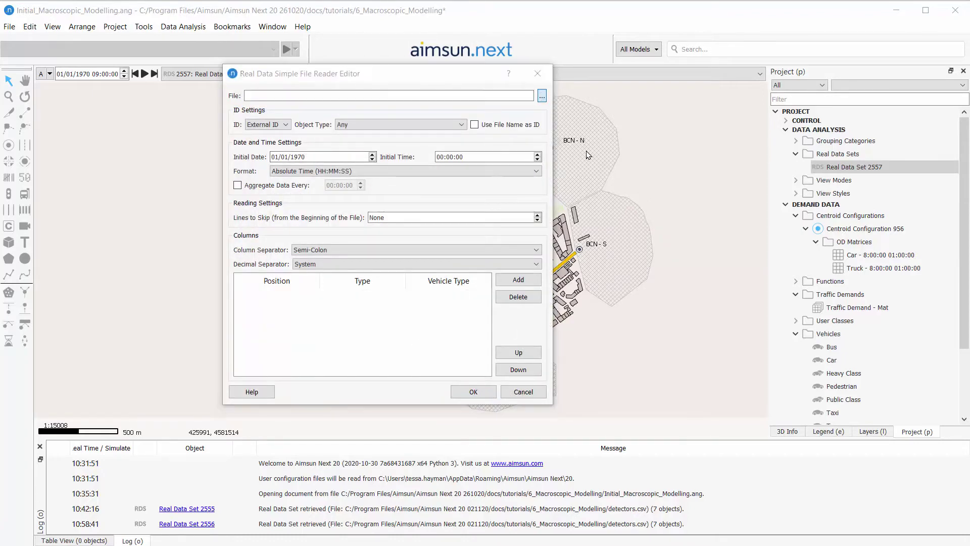
left_click(570, 190)
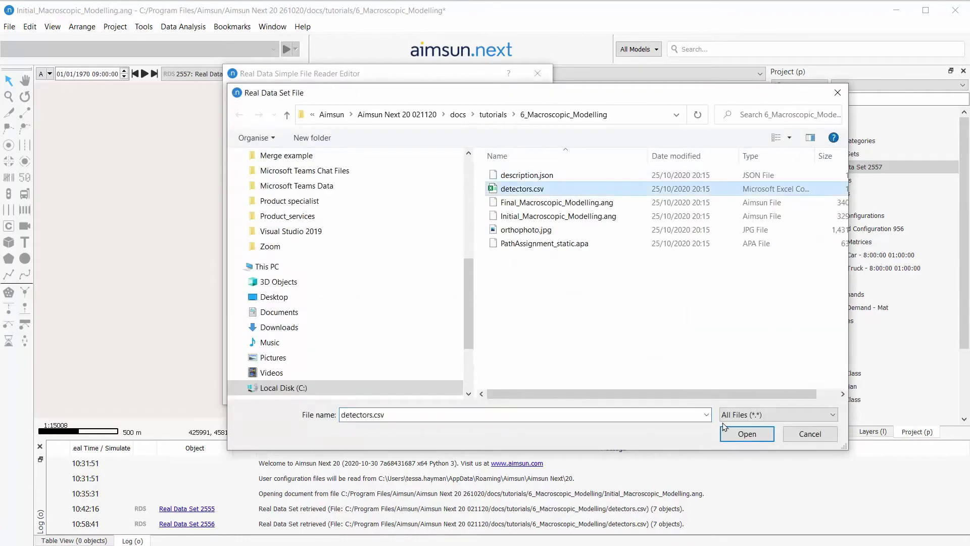
left_click(746, 434)
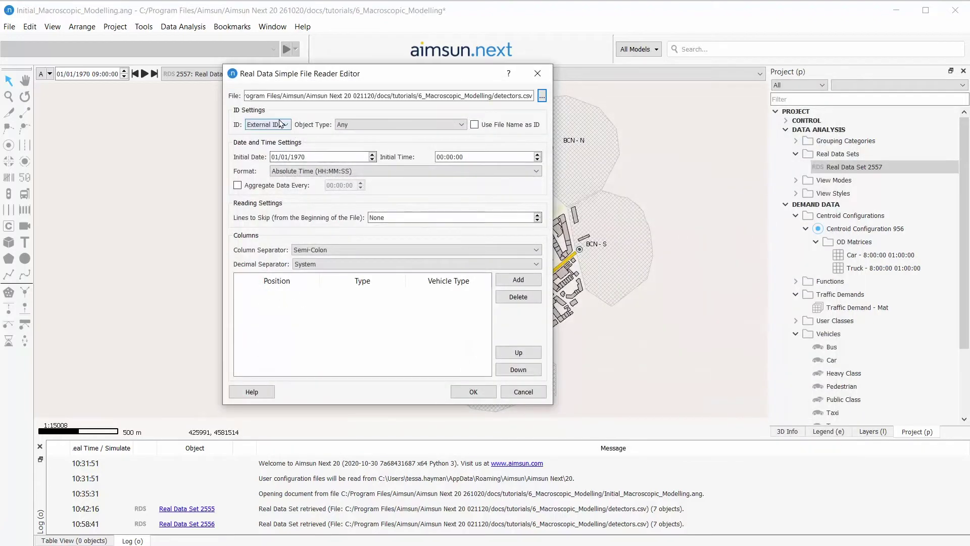
Step: Identify objects by Name as Detector type, starting 01/01/2020 at 08:30
left_click(265, 125)
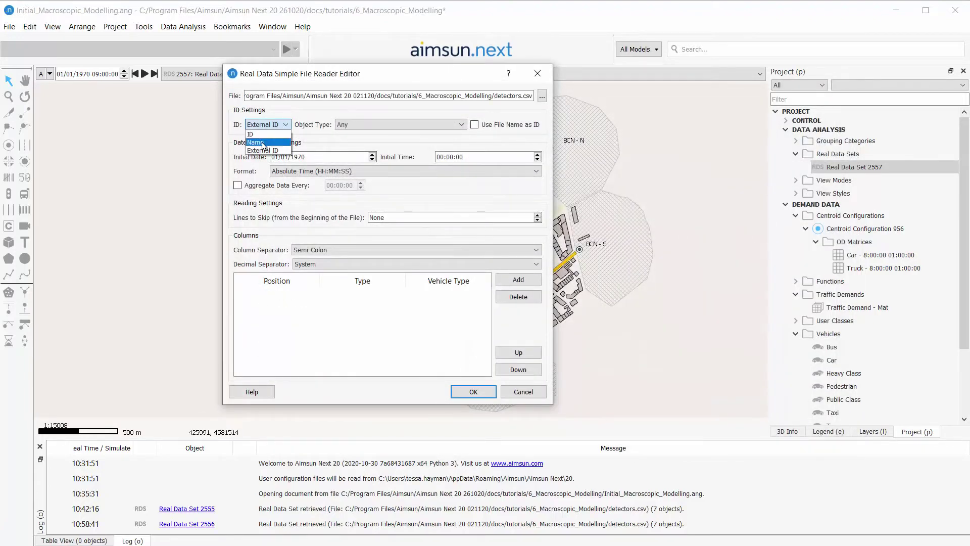
left_click(265, 142)
left_click(348, 127)
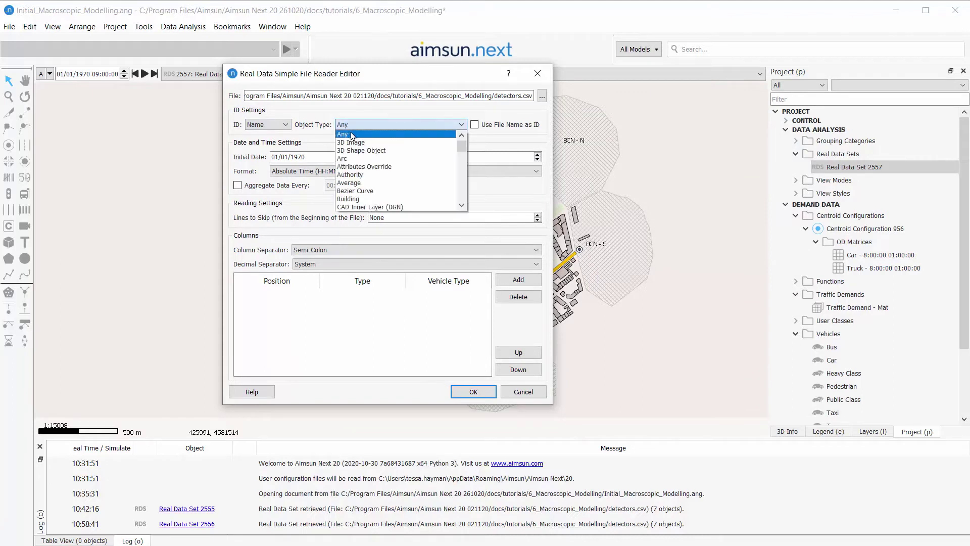
scroll(396, 170, "down", 3)
scroll(396, 170, "down", 3)
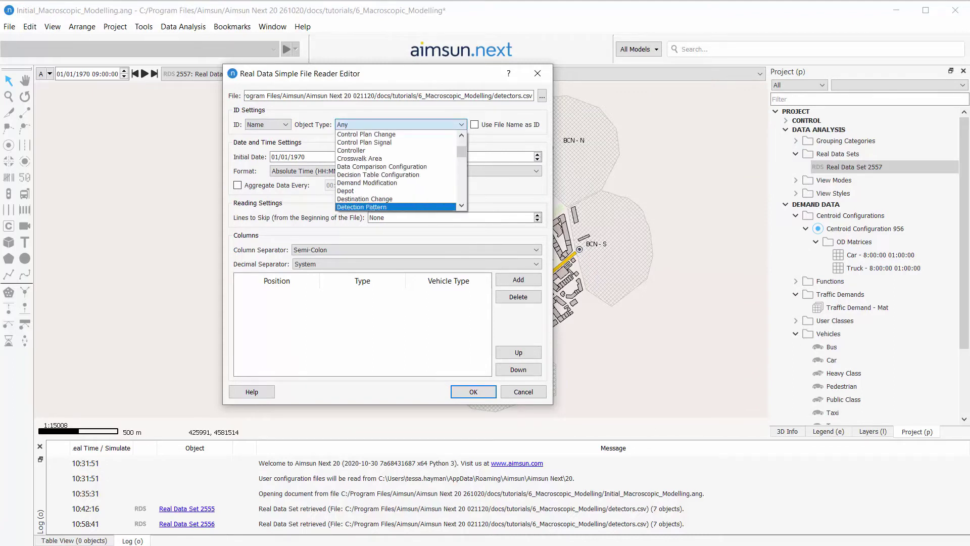
key("Down")
key("Down")
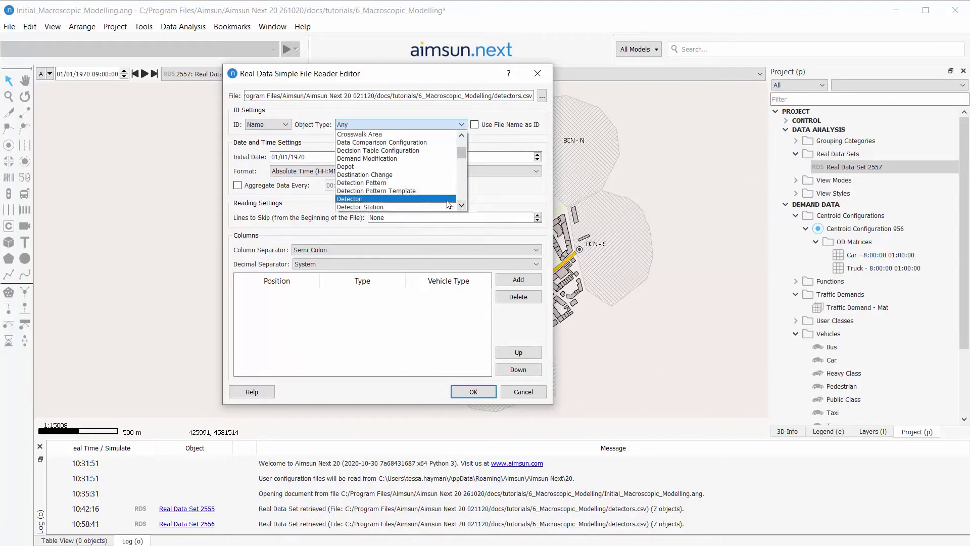
key("Return")
left_click(342, 157)
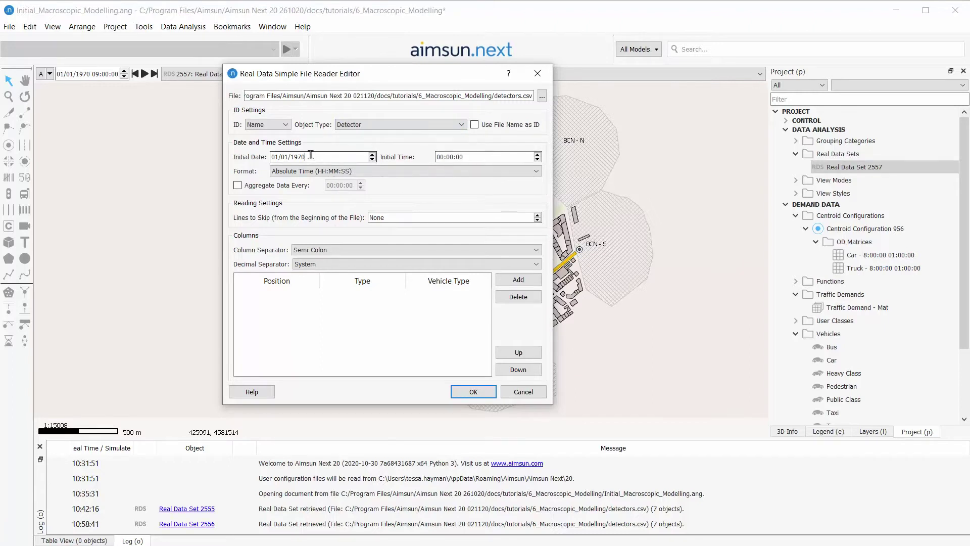
double_click(277, 156)
type("01/01/19")
left_click_drag(485, 157, 444, 156)
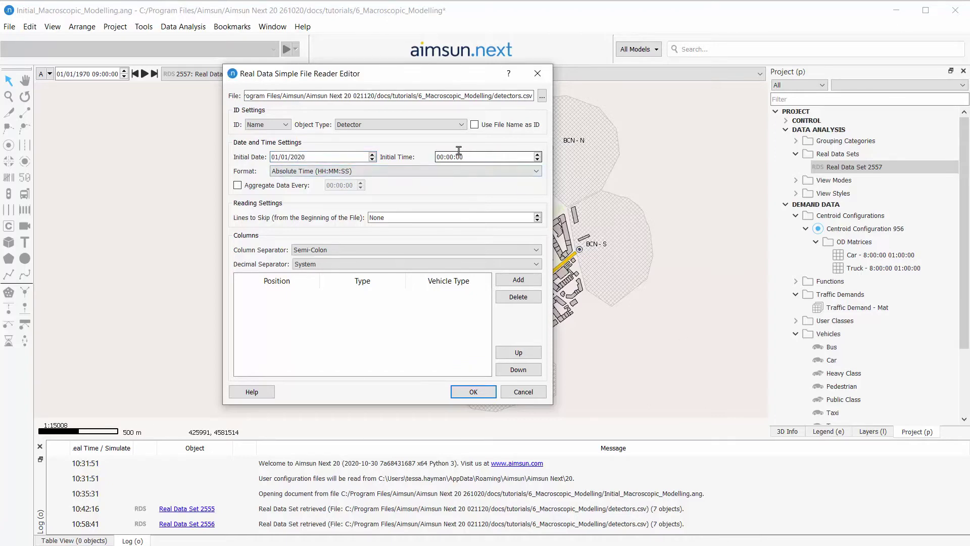
left_click(443, 155)
type("08:30")
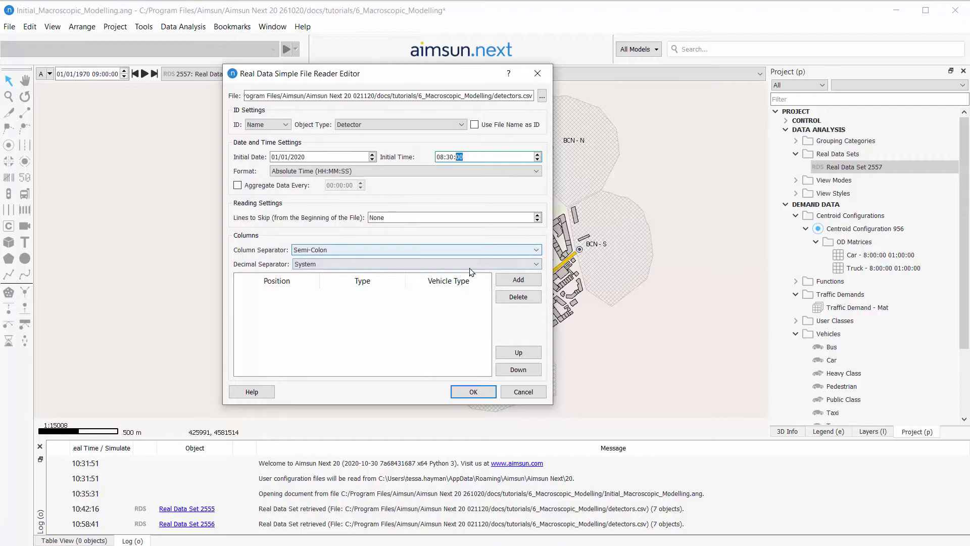
Step: Lay out the file columns as ID, Time, Vehicle and Count
left_click(532, 287)
left_click(531, 287)
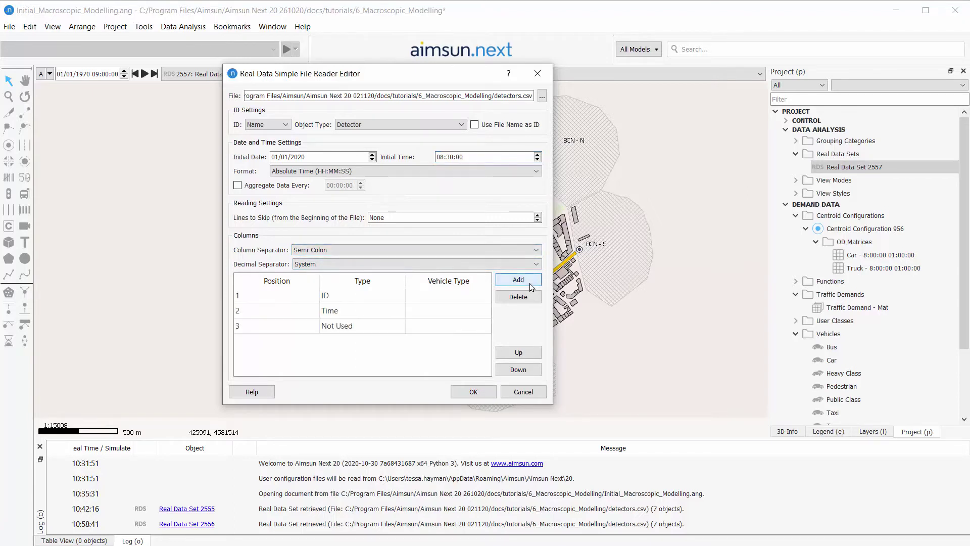
left_click(531, 287)
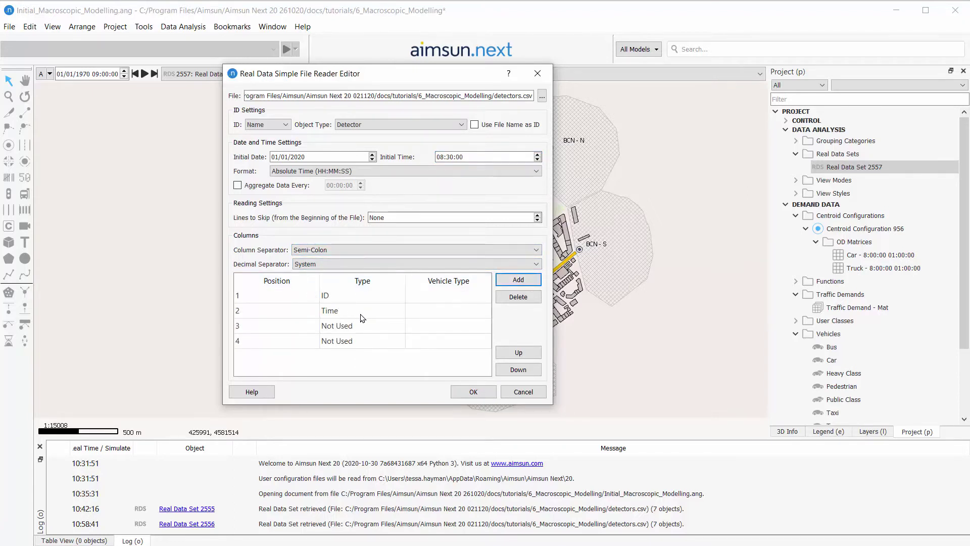
double_click(368, 326)
left_click(366, 326)
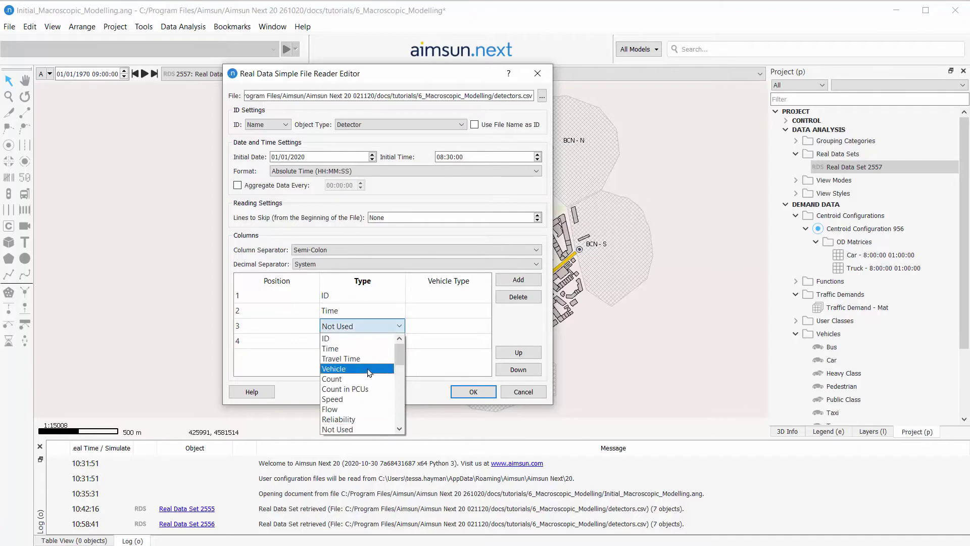
left_click(368, 370)
double_click(369, 343)
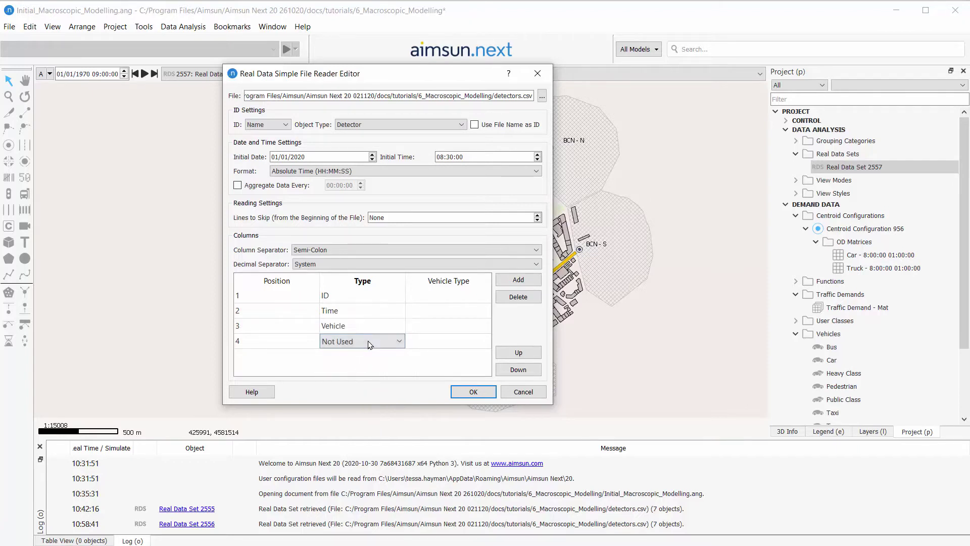
left_click(369, 345)
left_click(354, 393)
Step: Accept the reader settings and retrieve the 7 detector objects without errors
left_click(473, 391)
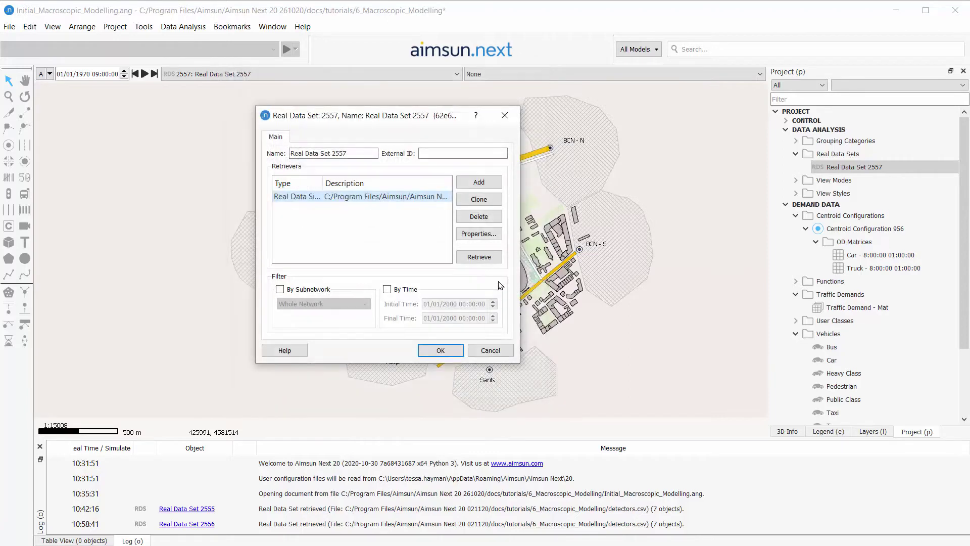
left_click(479, 258)
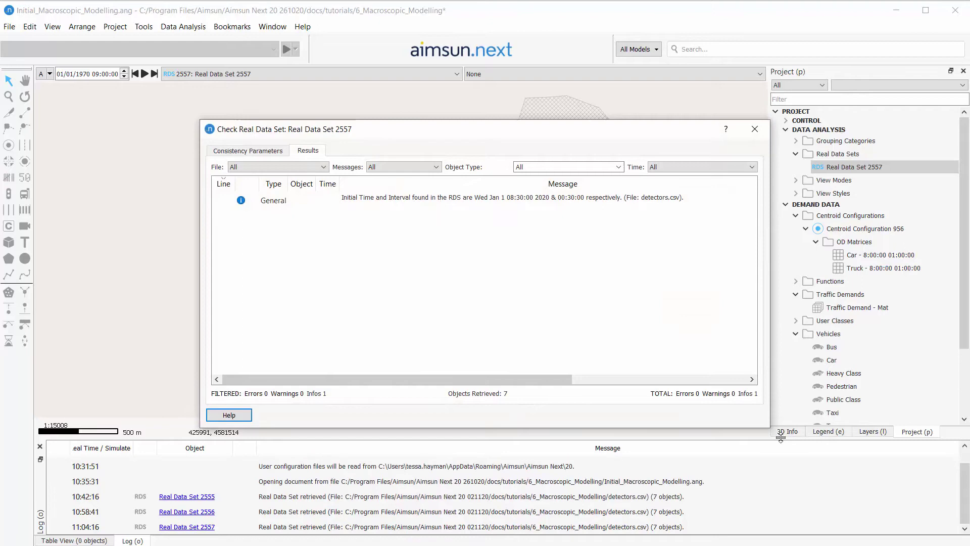
left_click(754, 130)
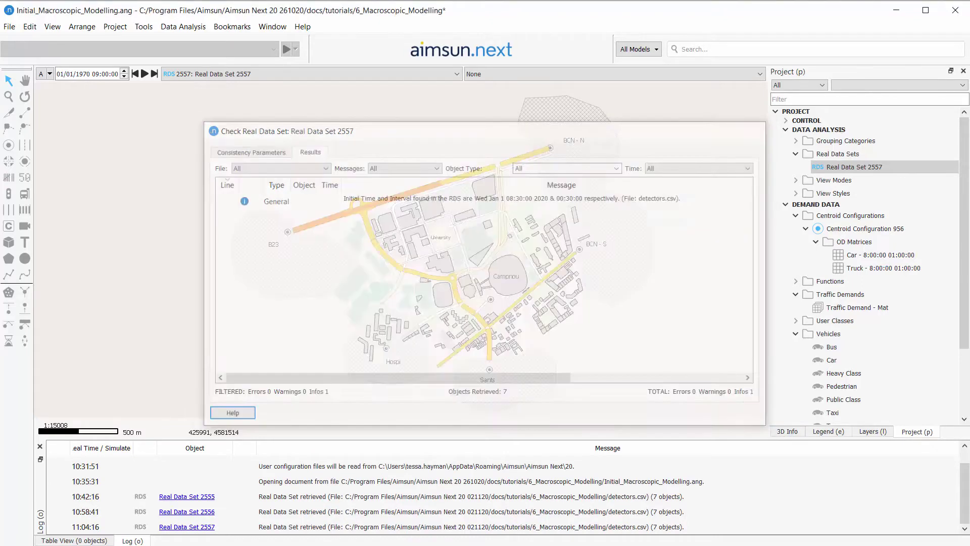
scroll(479, 176, "up", 5)
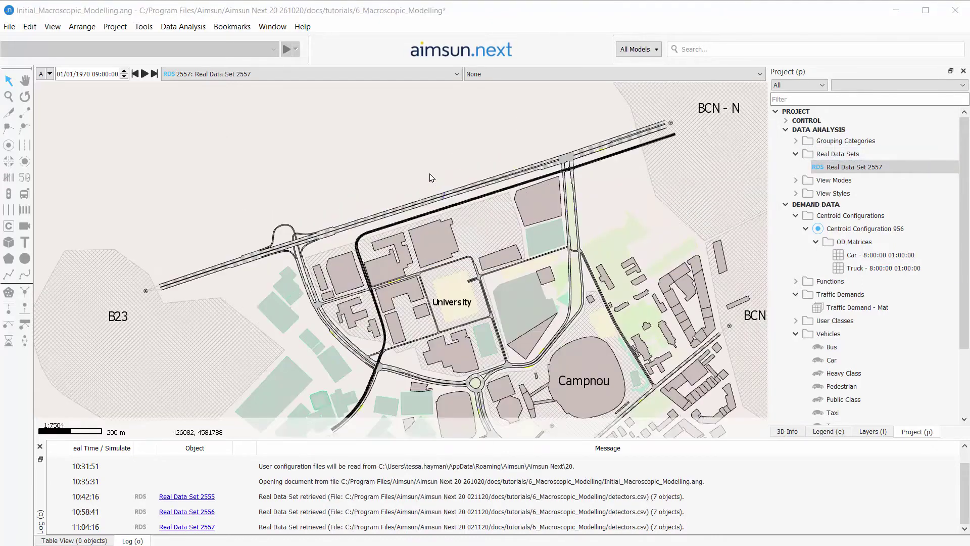
scroll(479, 177, "up", 5)
scroll(478, 262, "up", 2)
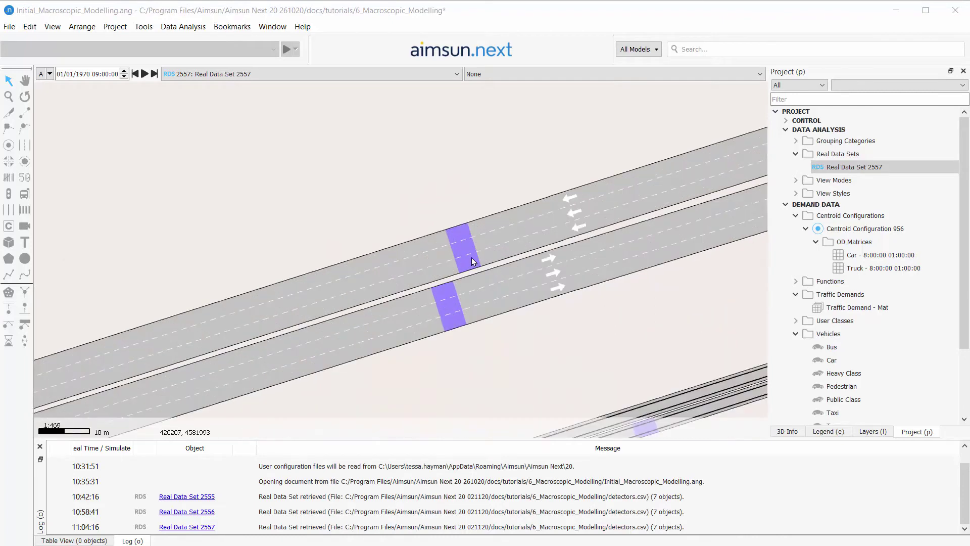
double_click(473, 258)
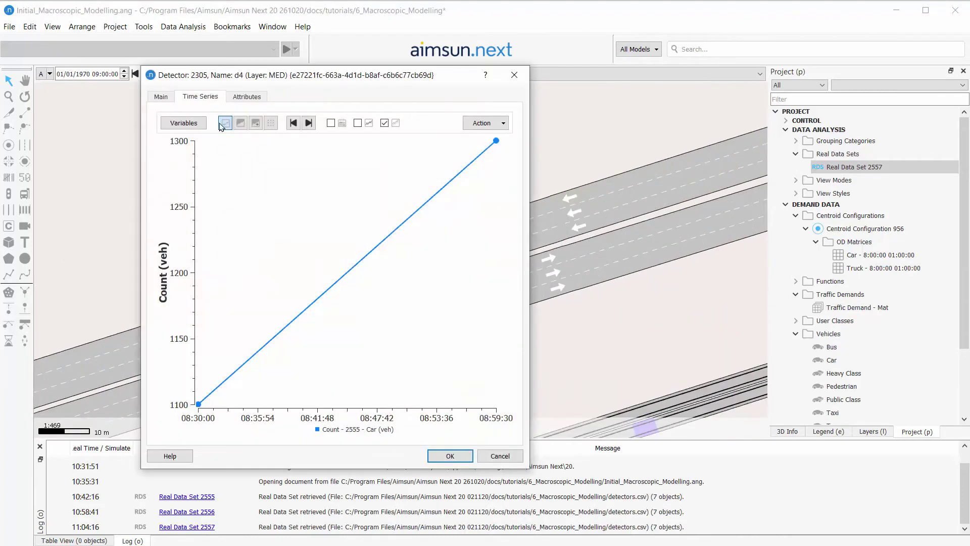
left_click(271, 123)
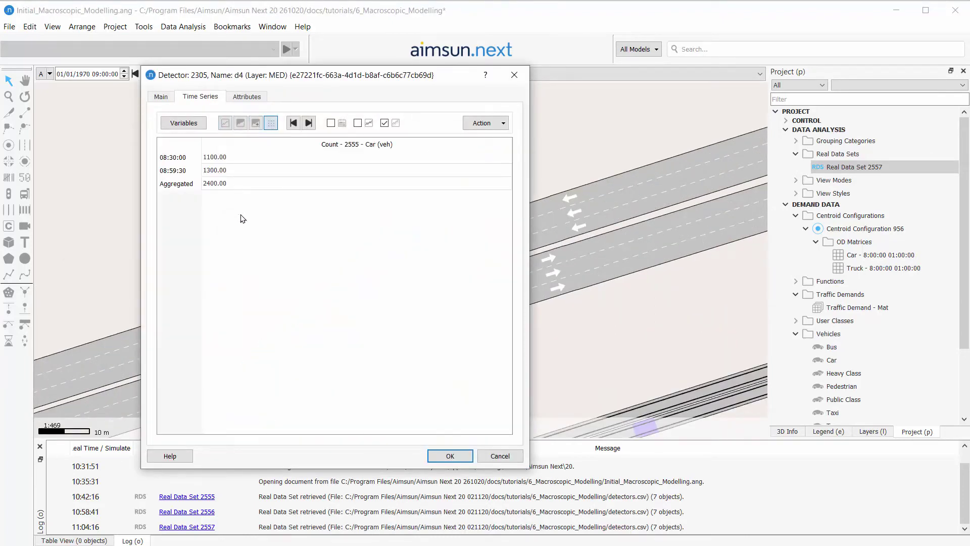
left_click(225, 124)
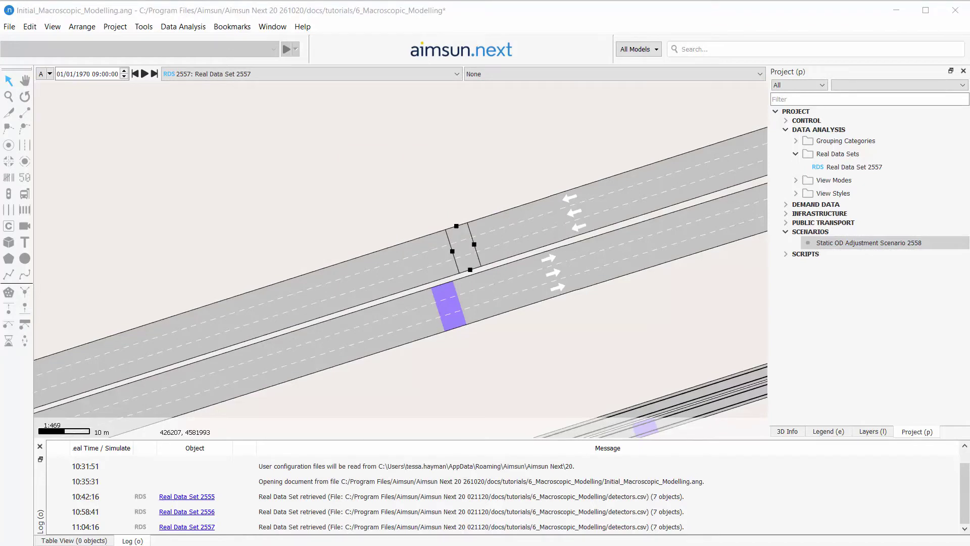
Step: Create Static OD Adjustment Scenario 2559 and set its date to 01/01/2020
right_click(832, 234)
mouse_move(856, 241)
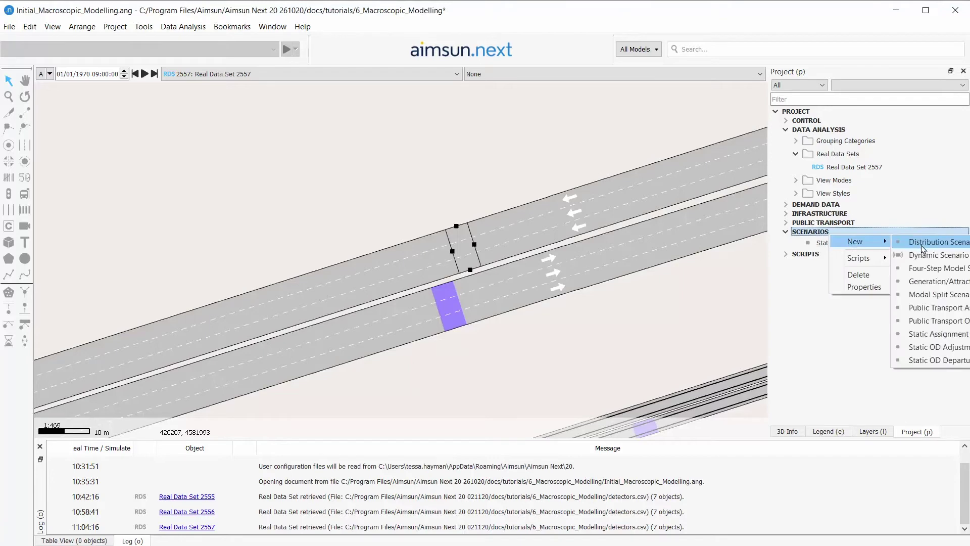
left_click(925, 340)
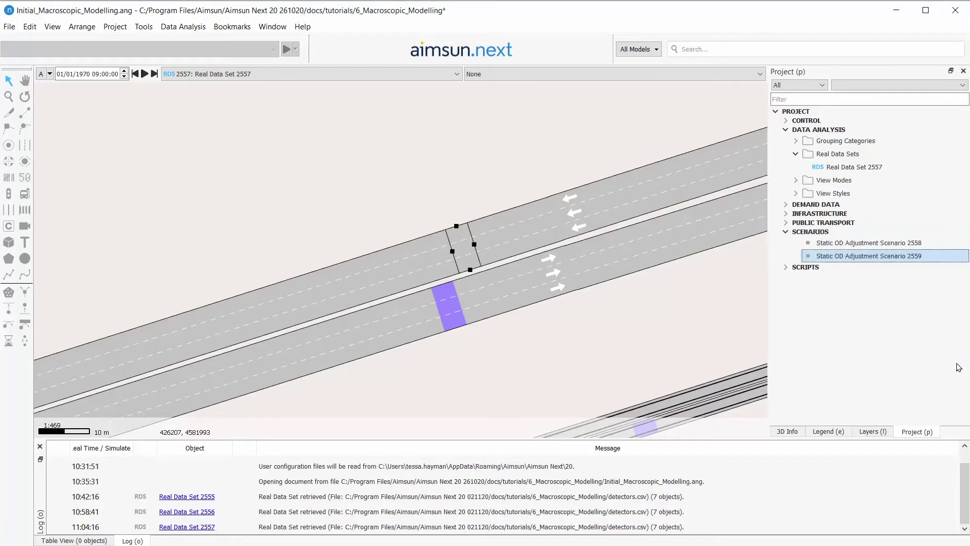
double_click(895, 258)
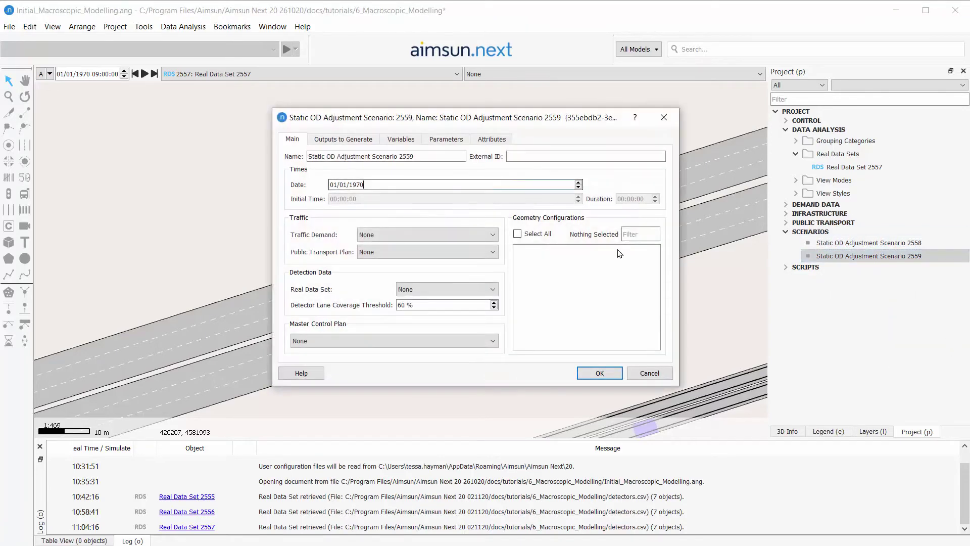
key("BackSpace")
key("BackSpace")
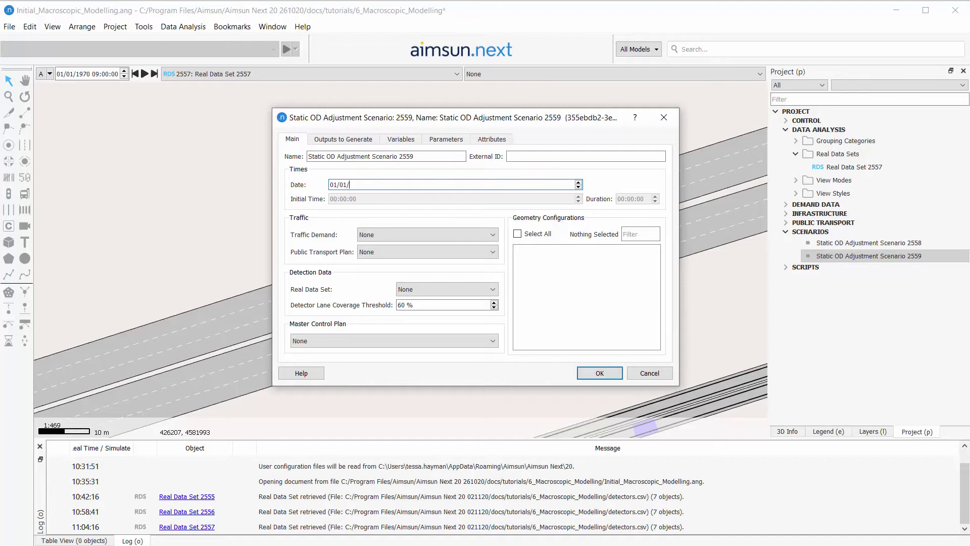
key("Down")
type("2")
Step: Use Traffic Demand - Mat, PT-Plan - Work Day, Real Data Set 2557 and Master Control Plan AM
left_click(405, 235)
left_click(406, 255)
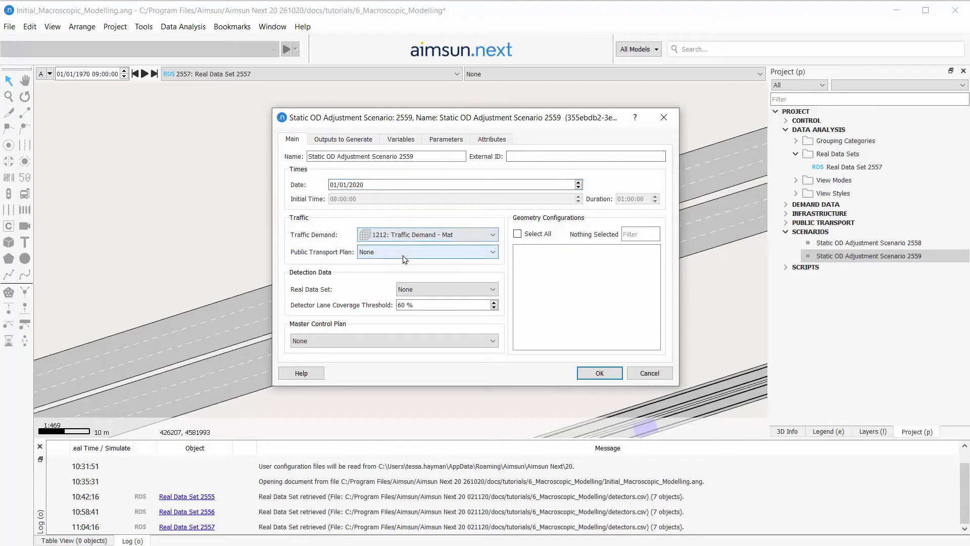
left_click(403, 253)
left_click(405, 273)
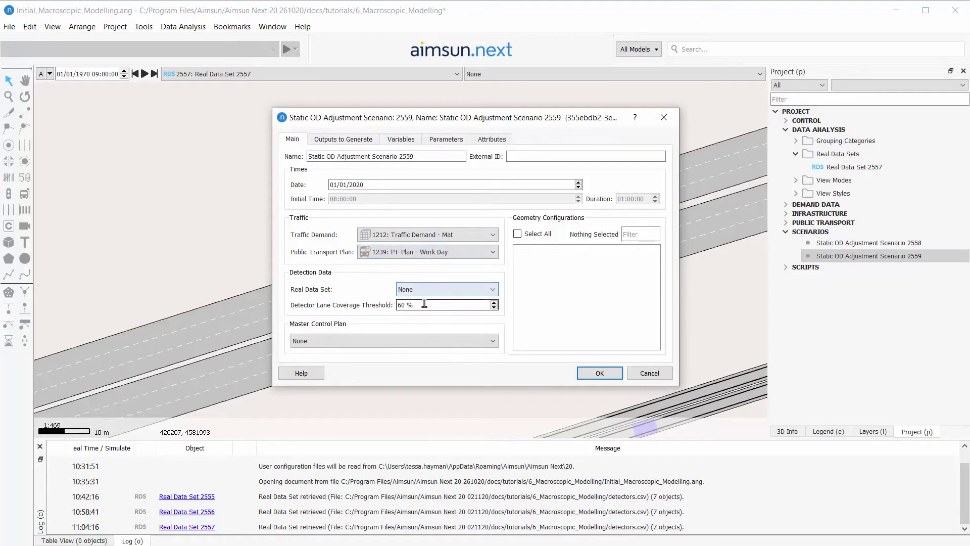
left_click(443, 314)
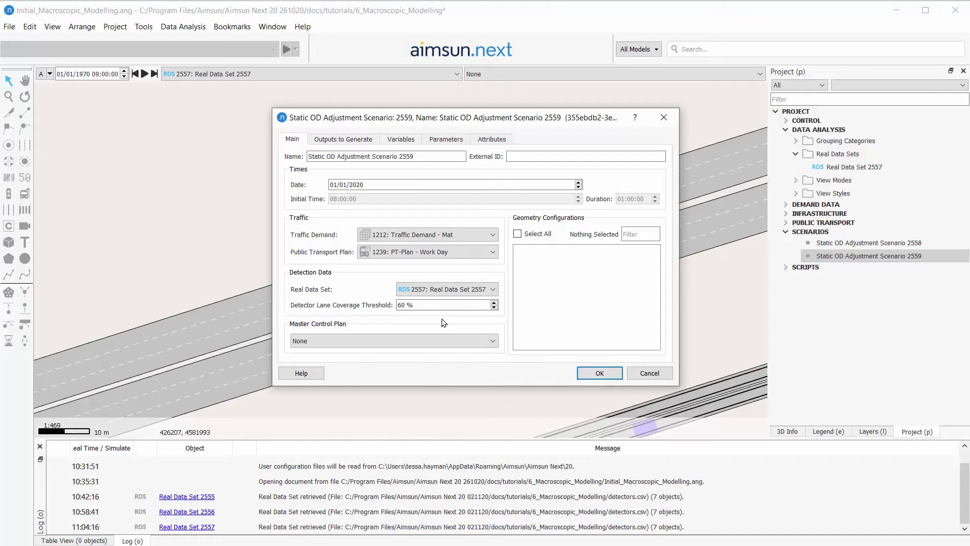
left_click(471, 340)
left_click(458, 360)
left_click(608, 377)
Step: Create Experiment 2560 under Scenario 2559 with Frank and Wolfe assignment
right_click(817, 263)
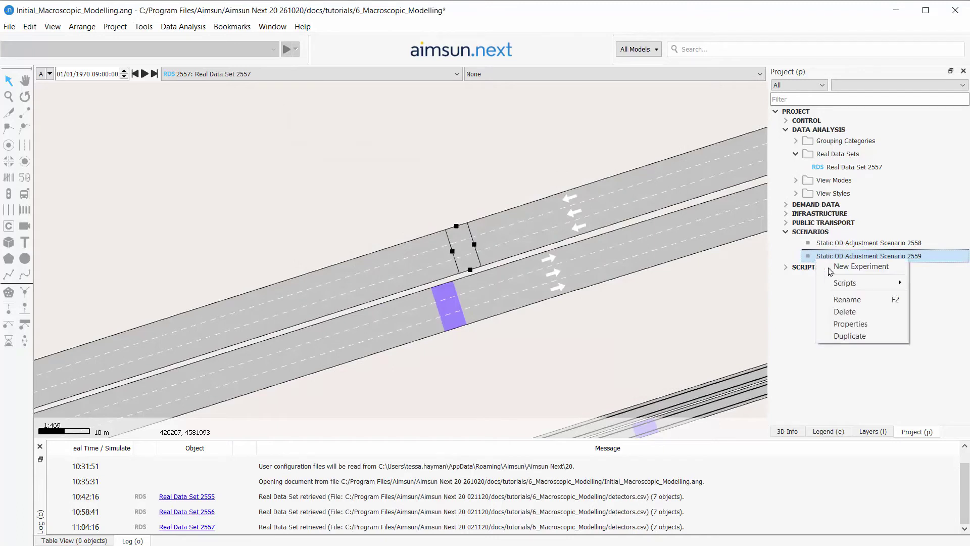
left_click(842, 274)
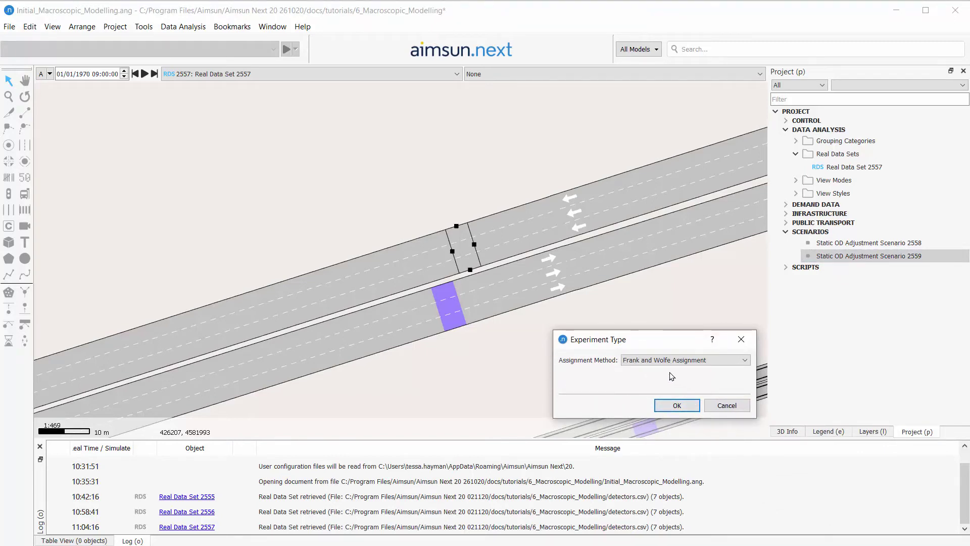
left_click(677, 405)
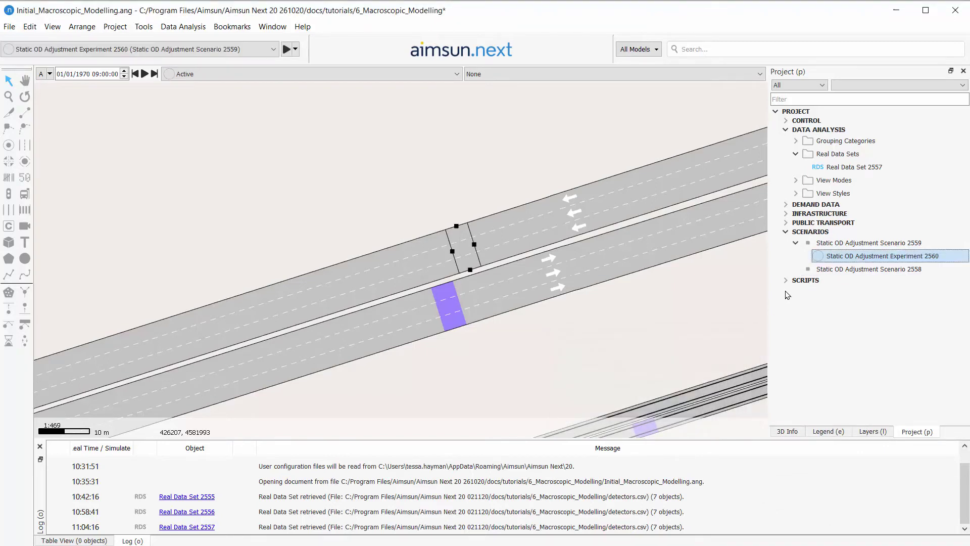
double_click(849, 258)
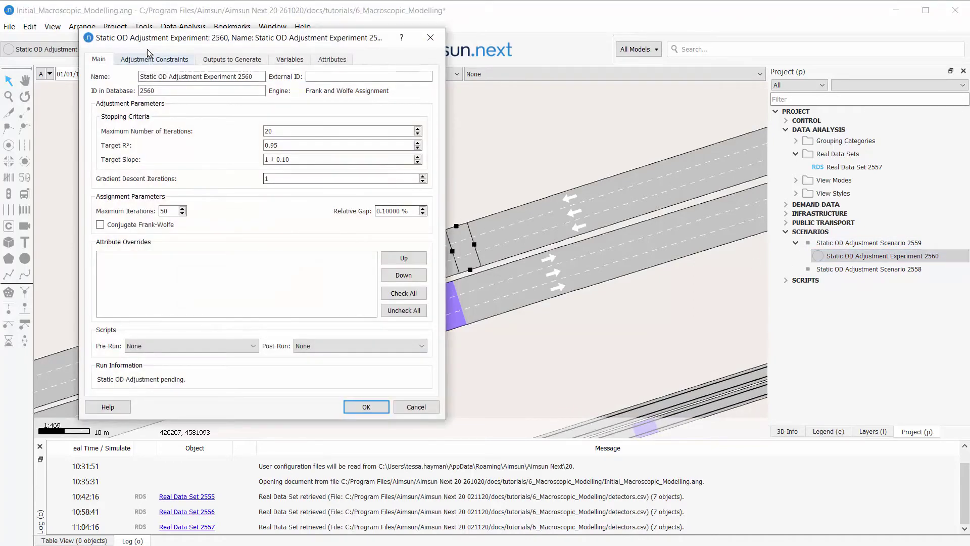
mouse_move(166, 45)
left_mouse_down()
mouse_move(328, 122)
mouse_move(359, 161)
left_mouse_up()
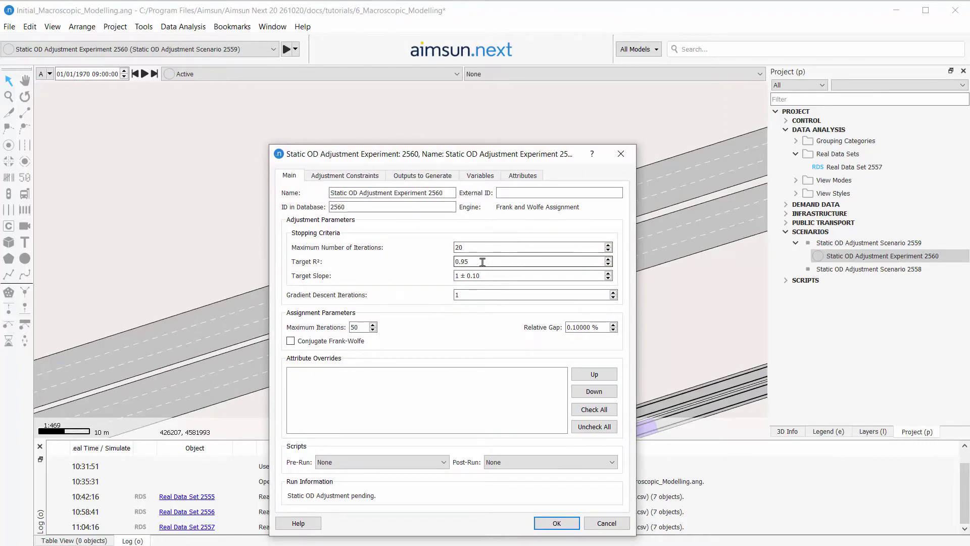
Step: Set target R² 0.99, slope tolerance 0.05 and 2 gradient descent iterations
left_click(483, 259)
key("BackSpace")
type("9")
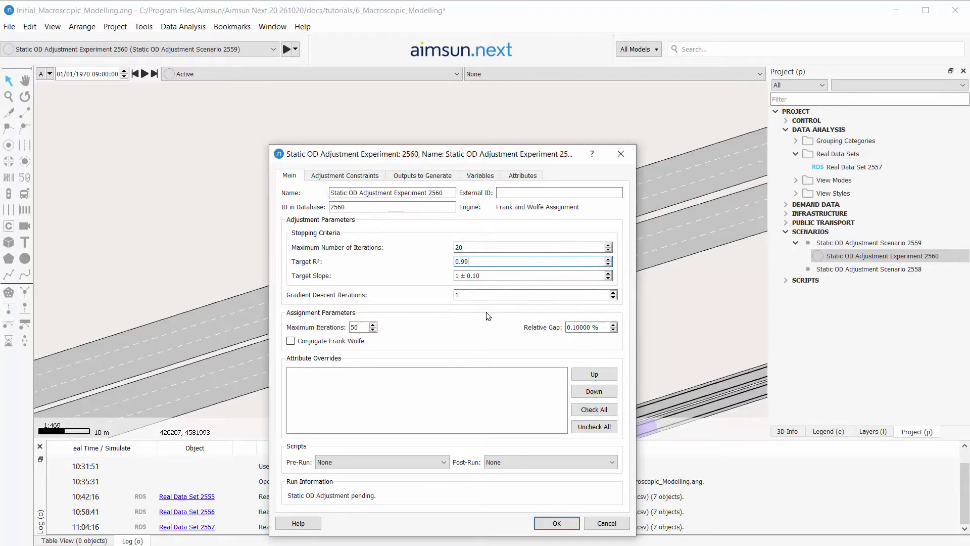
left_click(491, 276)
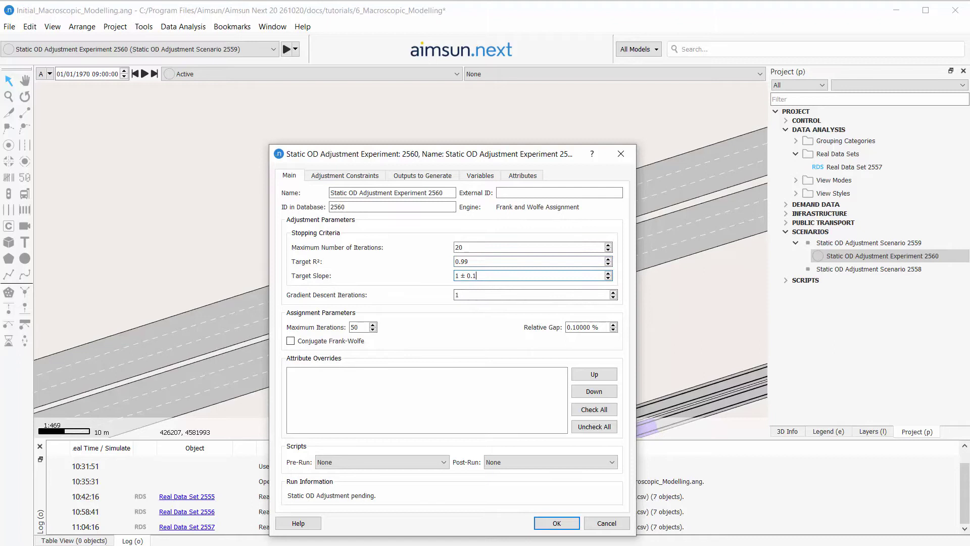
key("BackSpace")
key("BackSpace")
type("05")
key("Tab")
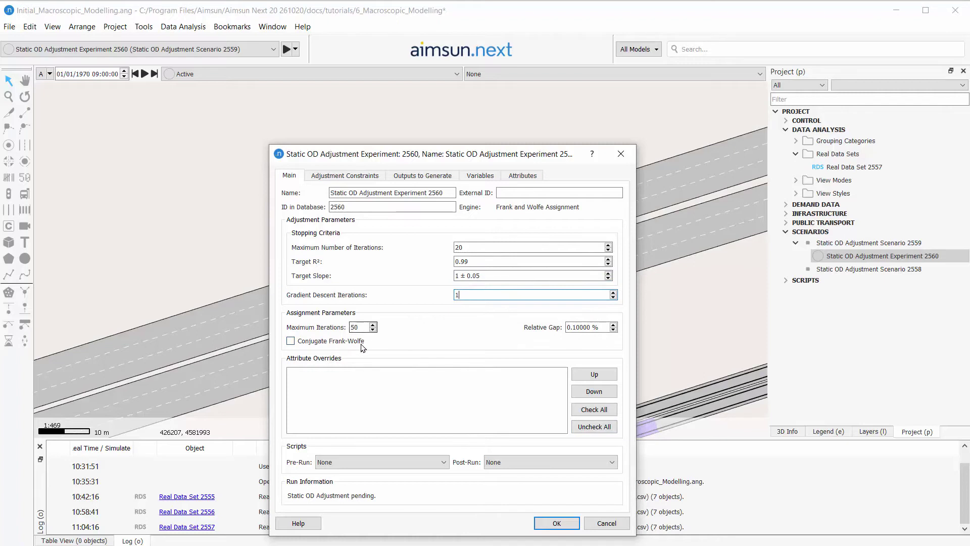
left_click(613, 293)
left_click(346, 175)
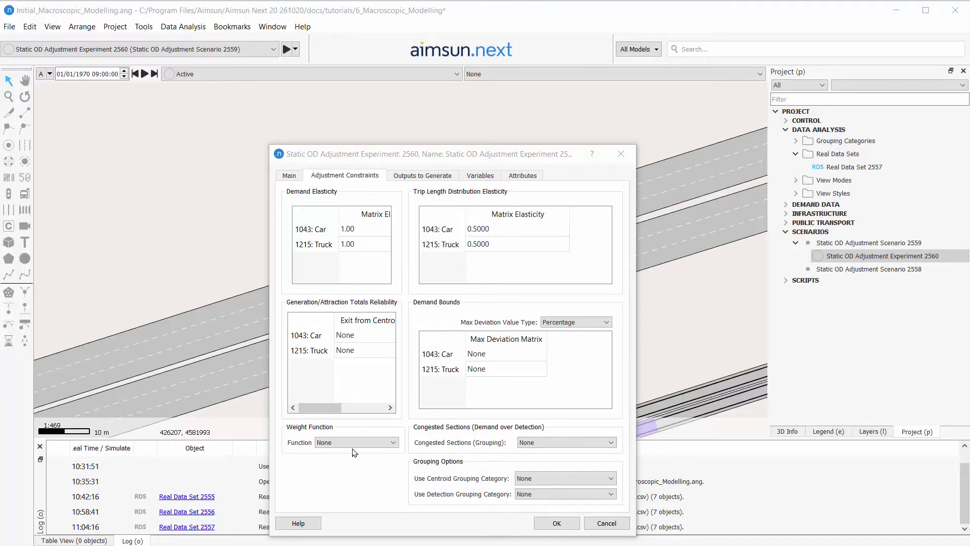
key("Return")
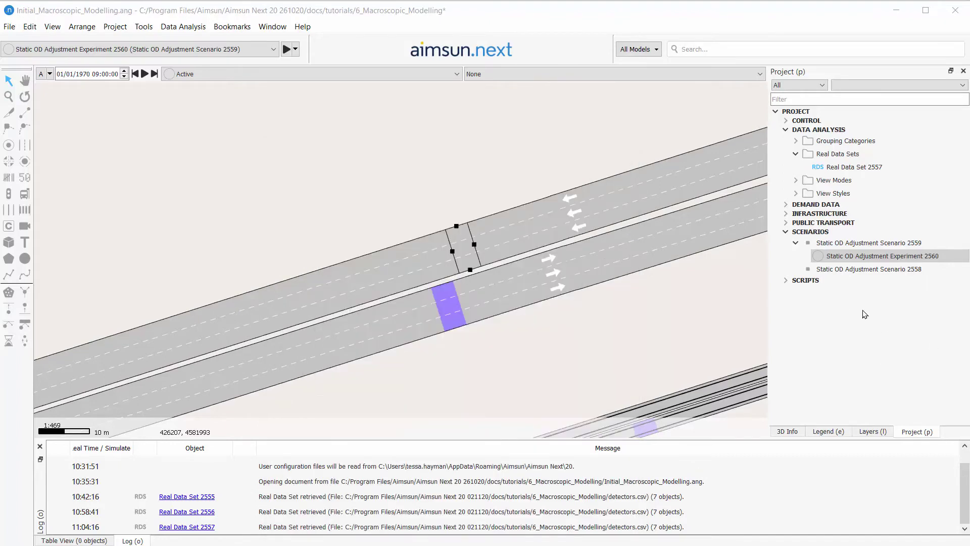
Step: Run the static OD adjustment for Experiment 2560, skipping the SQLite database prompt
right_click(862, 256)
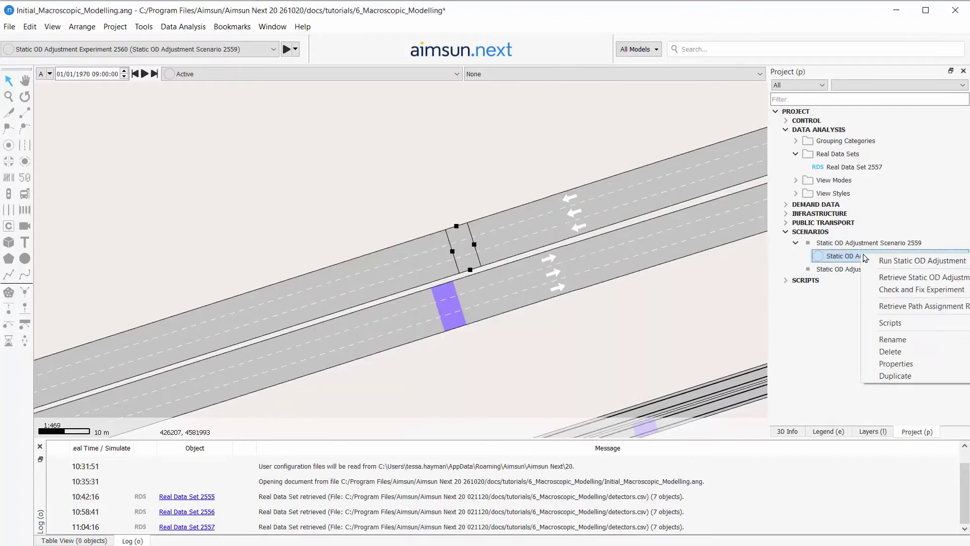
left_click(892, 266)
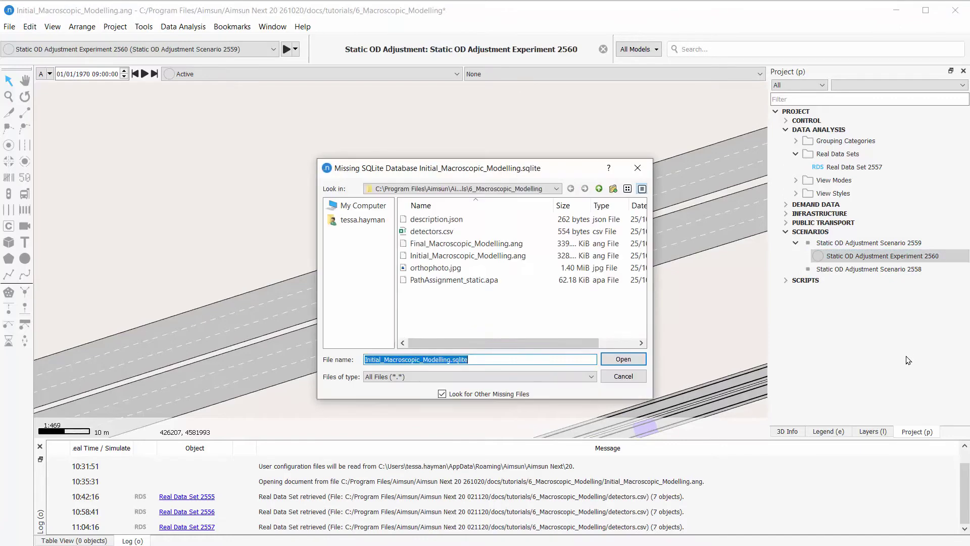
left_click(623, 361)
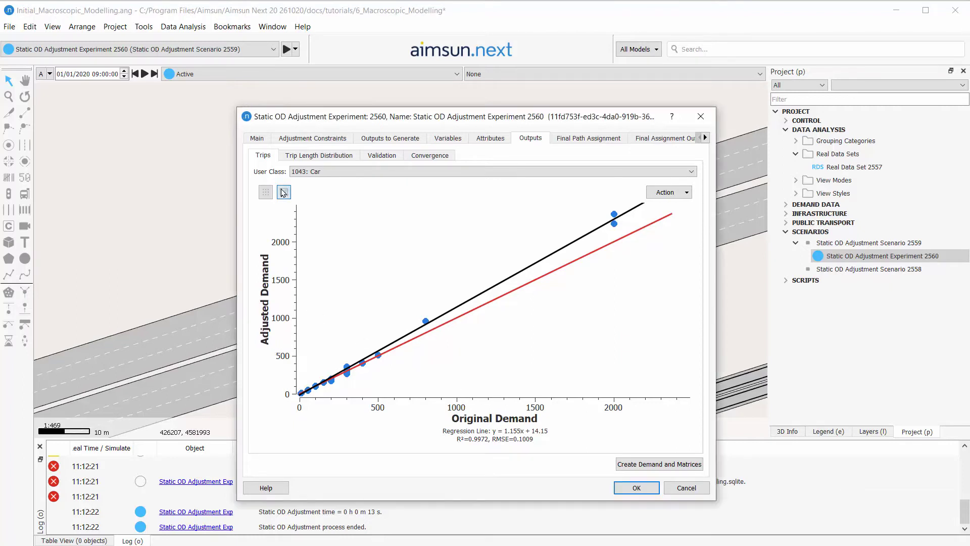
Step: Review trip length and validation outputs, then create the adjusted demand and OD matrices
left_click(304, 158)
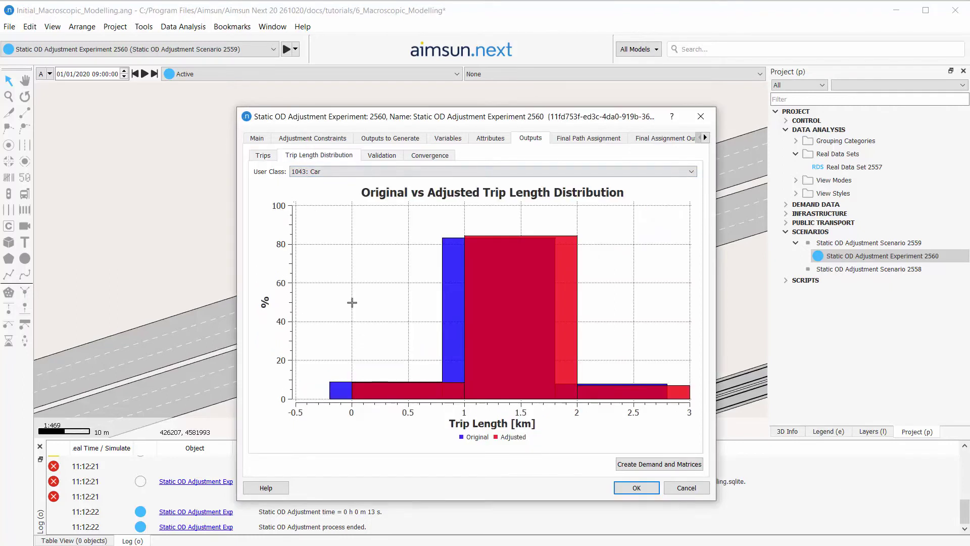
left_click(372, 157)
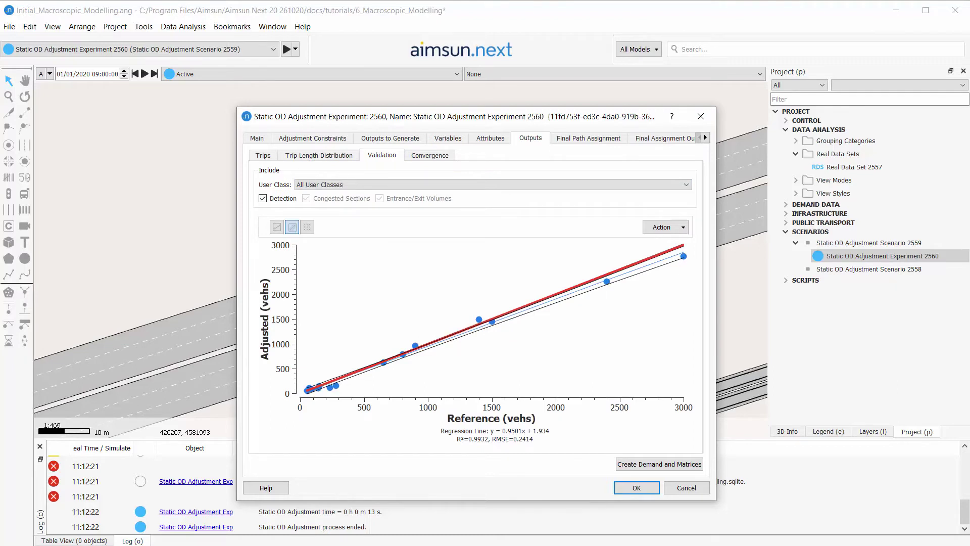
left_click(635, 465)
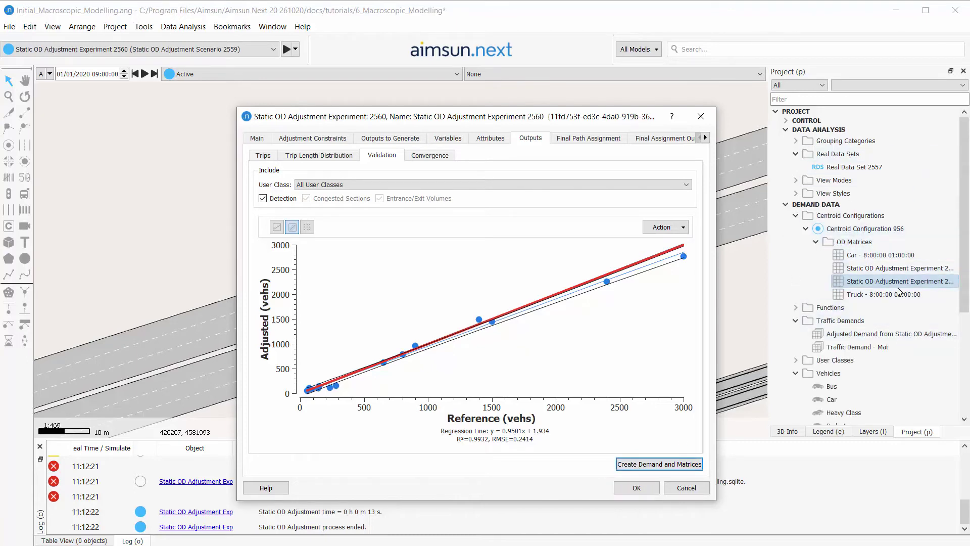
left_click(636, 487)
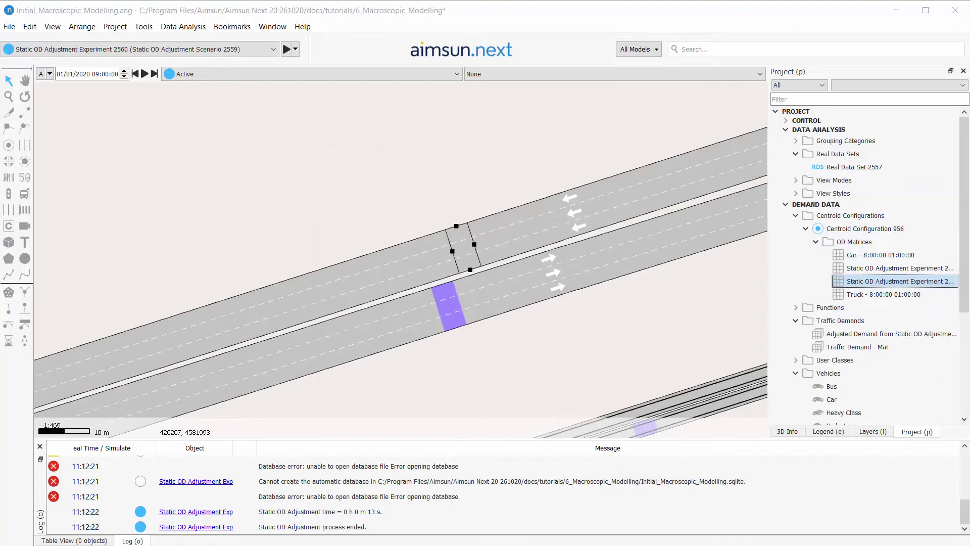
scroll(852, 288, "down", 3)
scroll(849, 287, "down", 1)
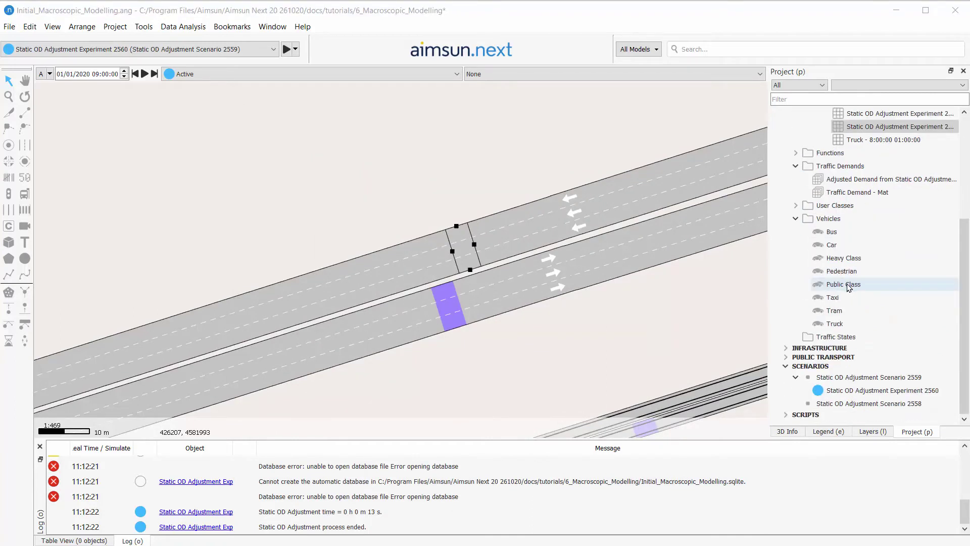
Step: Create Static Assignment Scenario 2565 with adjusted demand, work-day PT plan, AM control plan and Real Data Set 2557
right_click(853, 366)
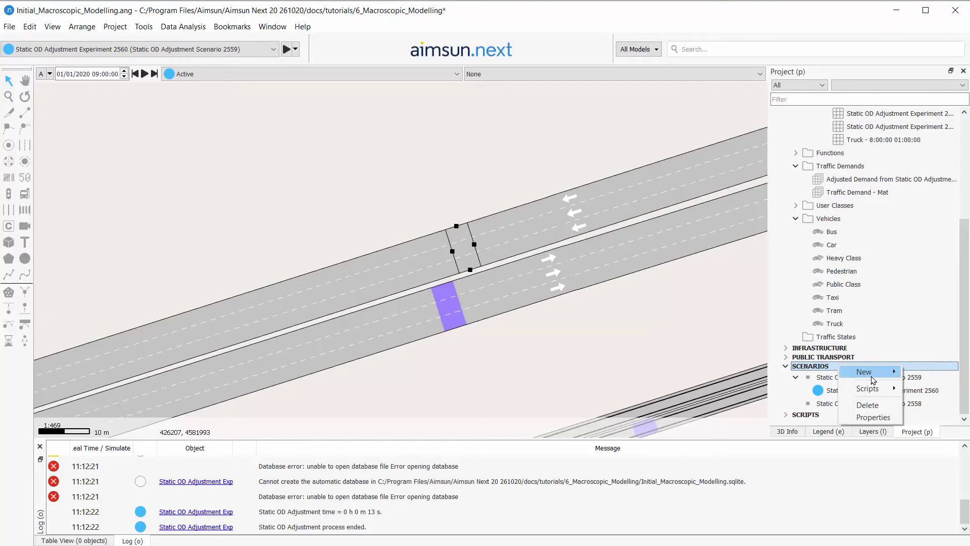
mouse_move(865, 371)
left_click(936, 464)
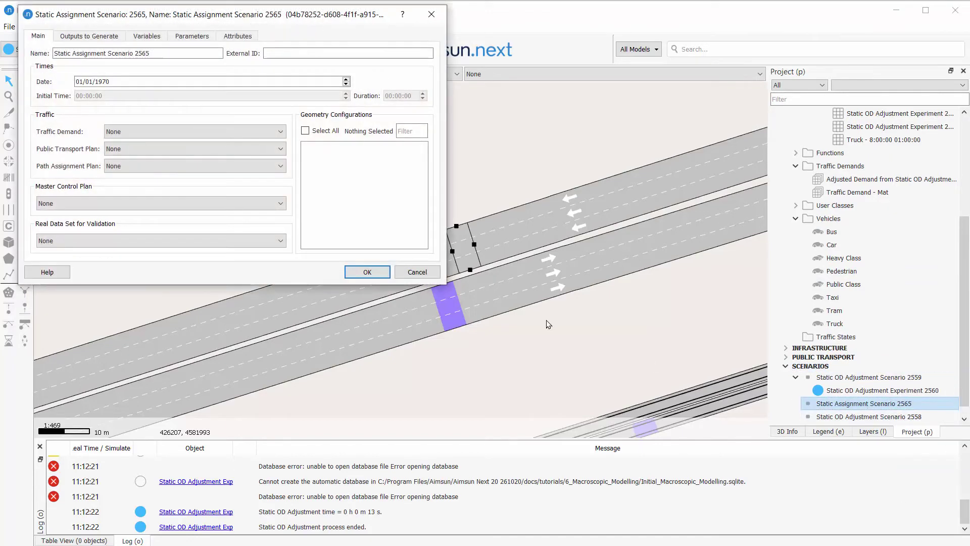
left_click(133, 134)
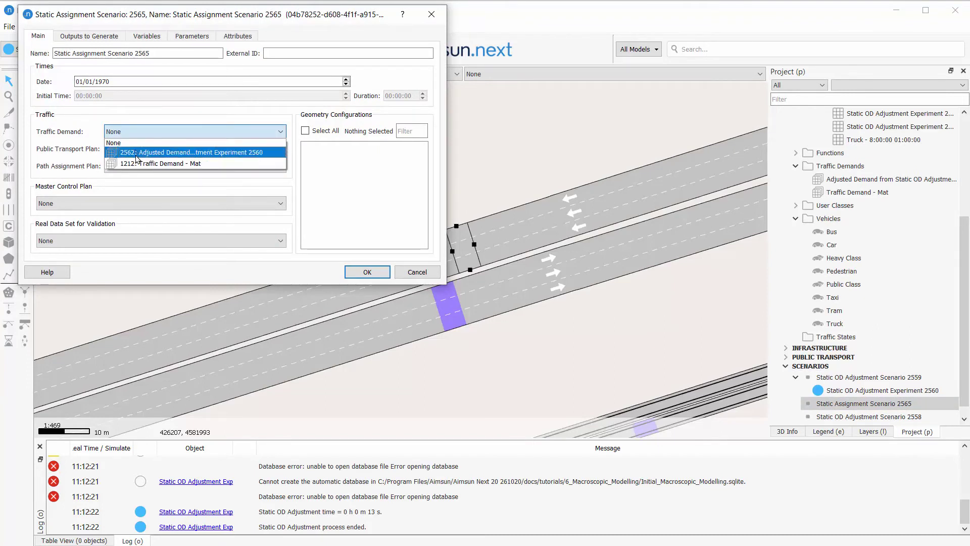
left_click(137, 153)
left_click(152, 149)
left_click(150, 168)
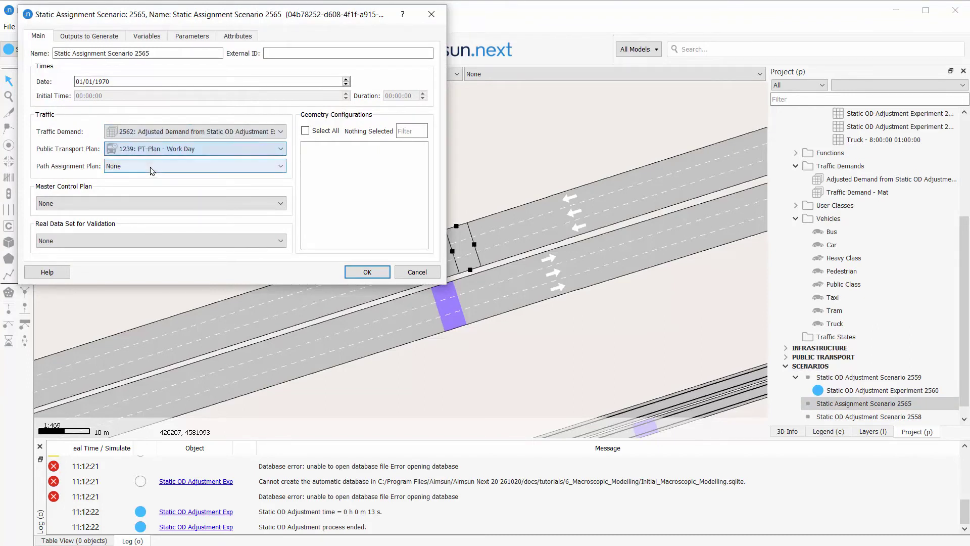
left_click(117, 201)
left_click(131, 224)
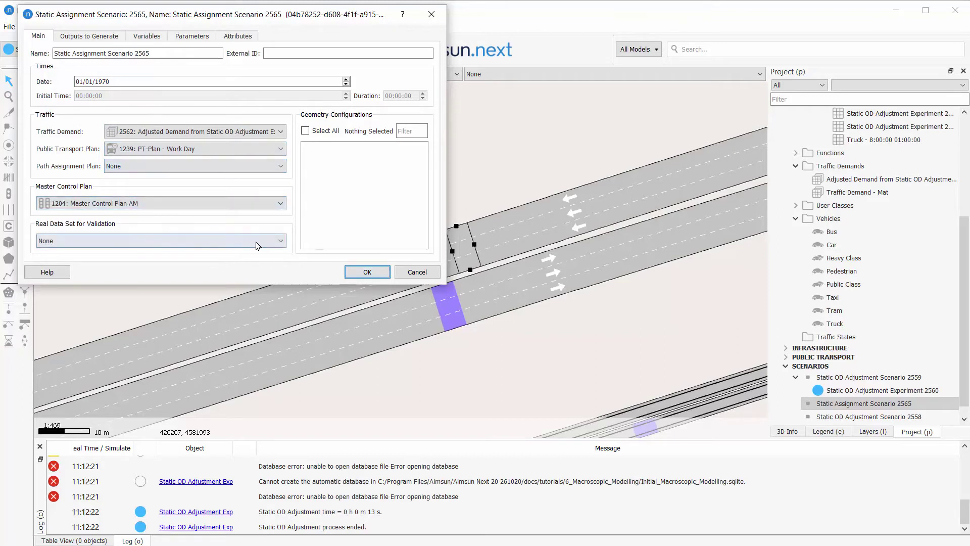
left_click(228, 241)
left_click(232, 258)
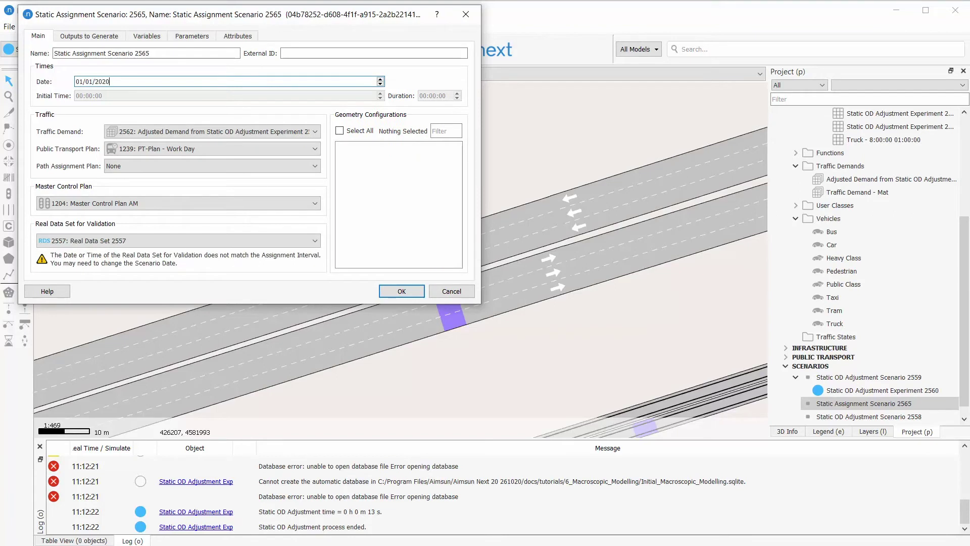
left_click(401, 291)
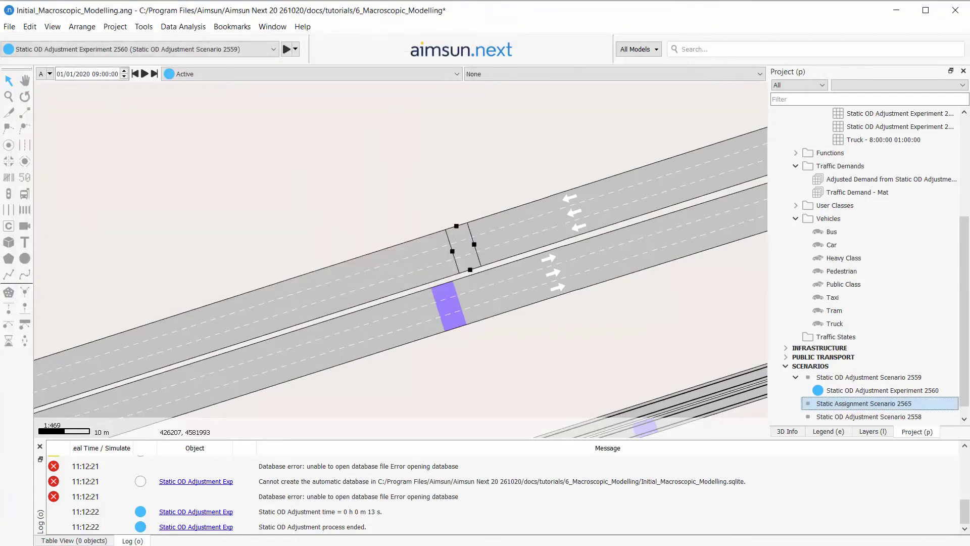
Step: Add Static Assignment Experiment 2566 to Scenario 2565
double_click(861, 404)
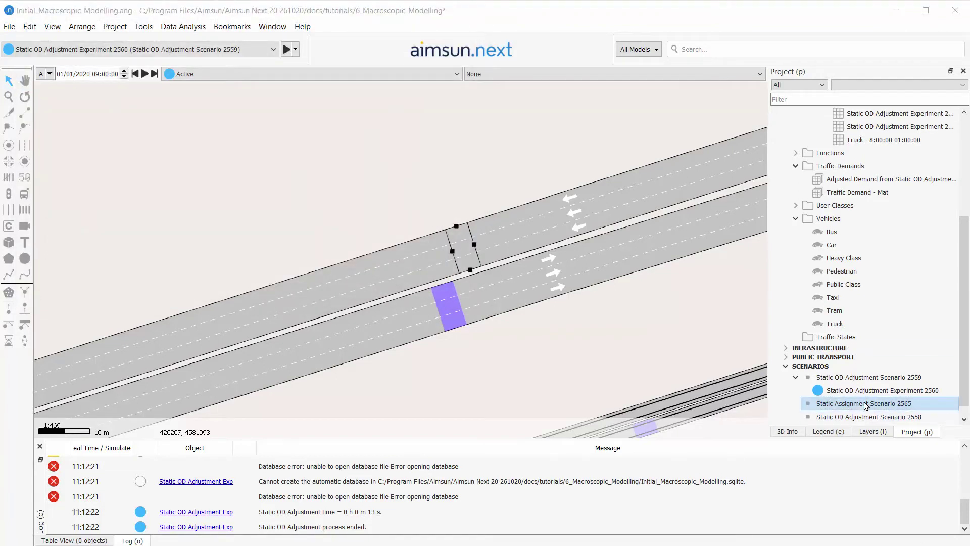
left_click(865, 407)
right_click(881, 413)
left_click(885, 410)
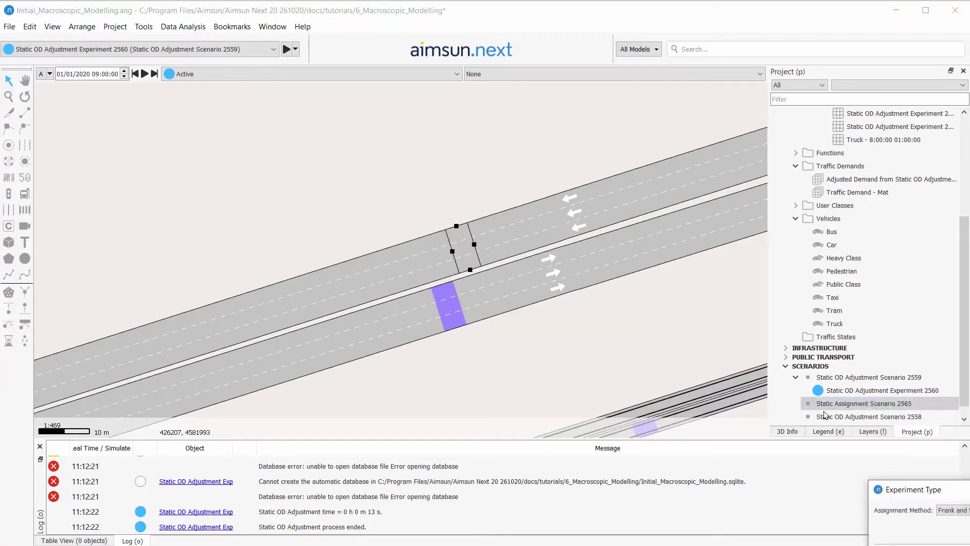
key("Return")
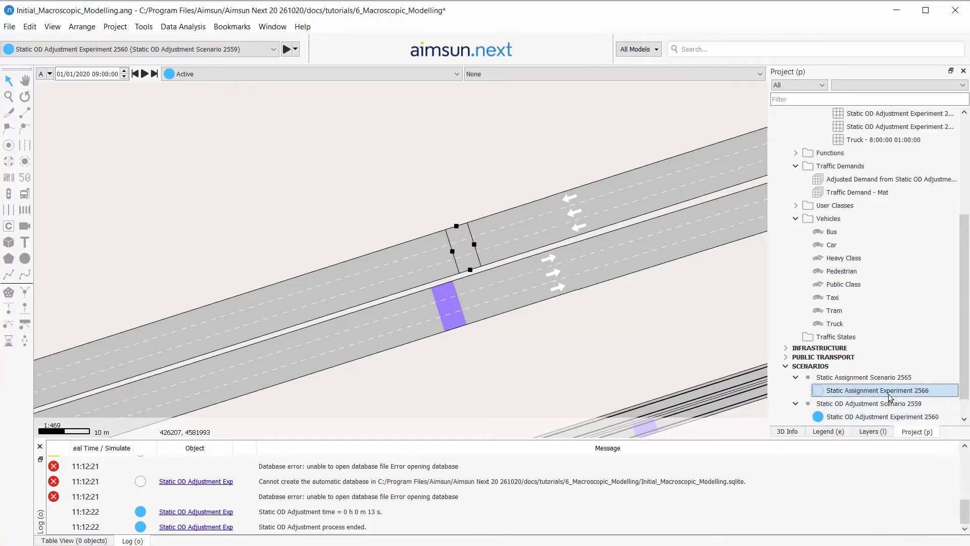
right_click(891, 400)
Step: Run Experiment 2566 and view observed versus assigned flows as a scatter chart
left_click(910, 408)
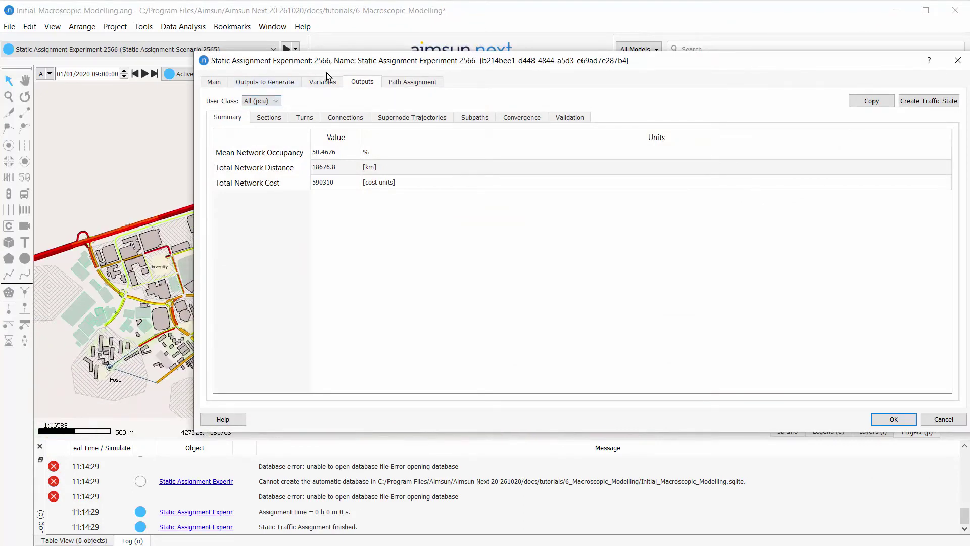
mouse_move(289, 65)
left_mouse_down()
mouse_move(423, 146)
mouse_move(437, 202)
mouse_move(640, 201)
left_mouse_up()
left_click(802, 245)
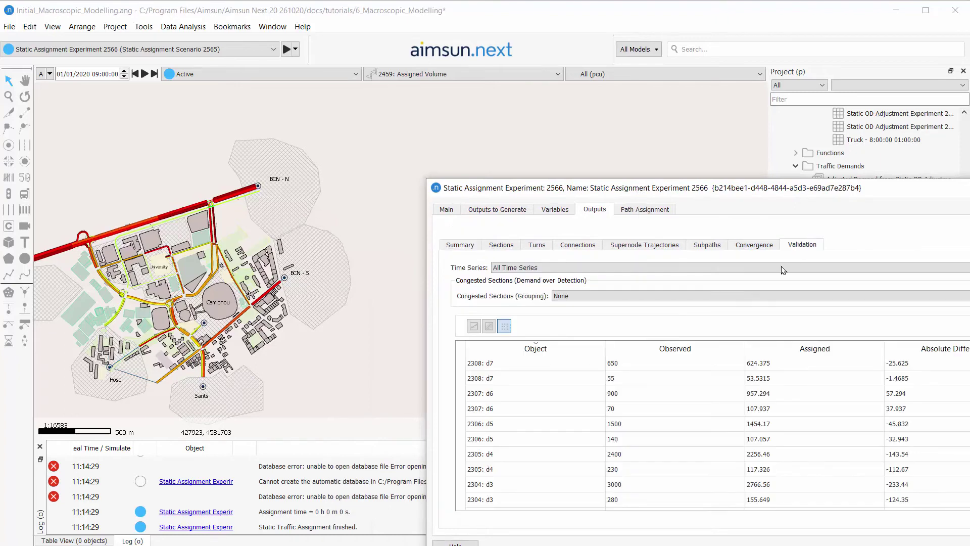
left_click(489, 326)
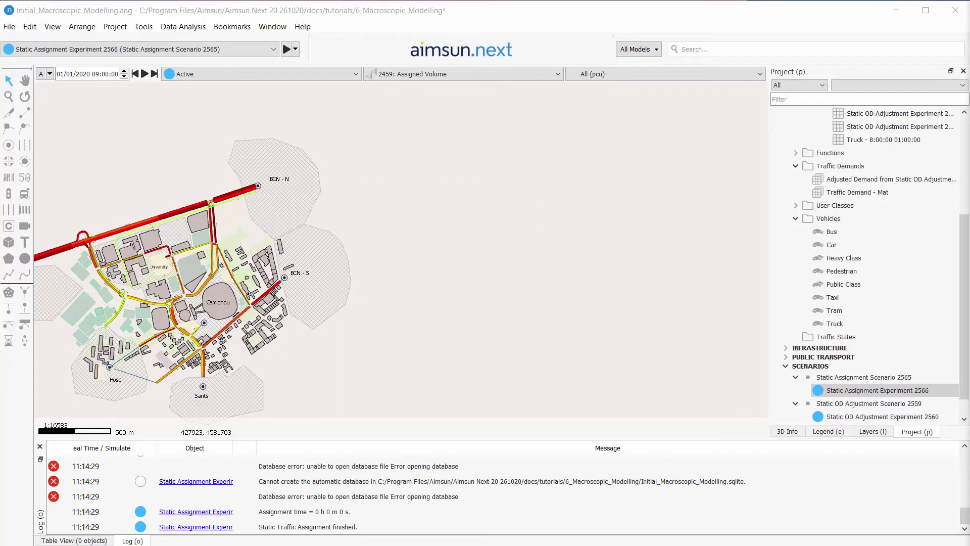
Step: Outline the roundabout near University and Campnou with a polygon and convert it to Subnetwork 2571
left_click(26, 81)
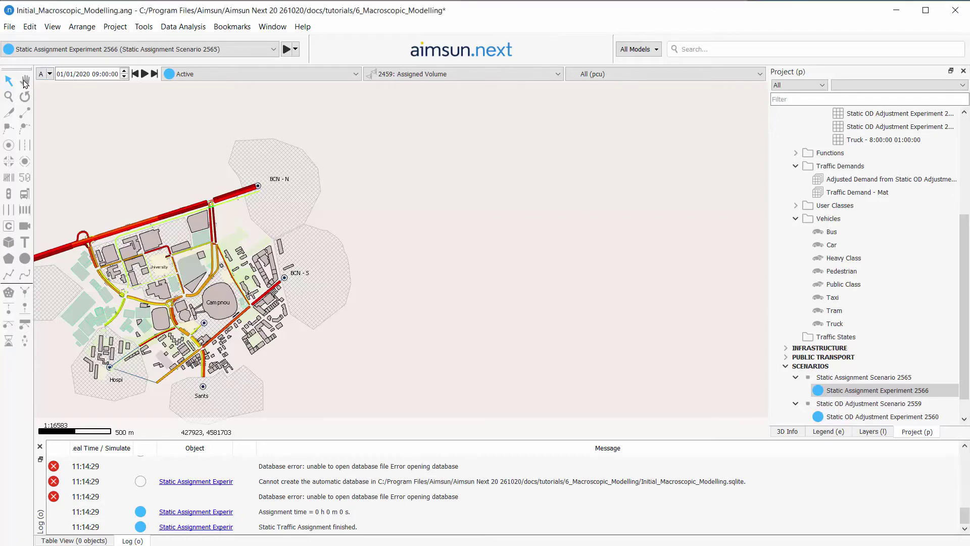
left_click_drag(169, 194, 185, 194)
scroll(90, 276, "up", 5)
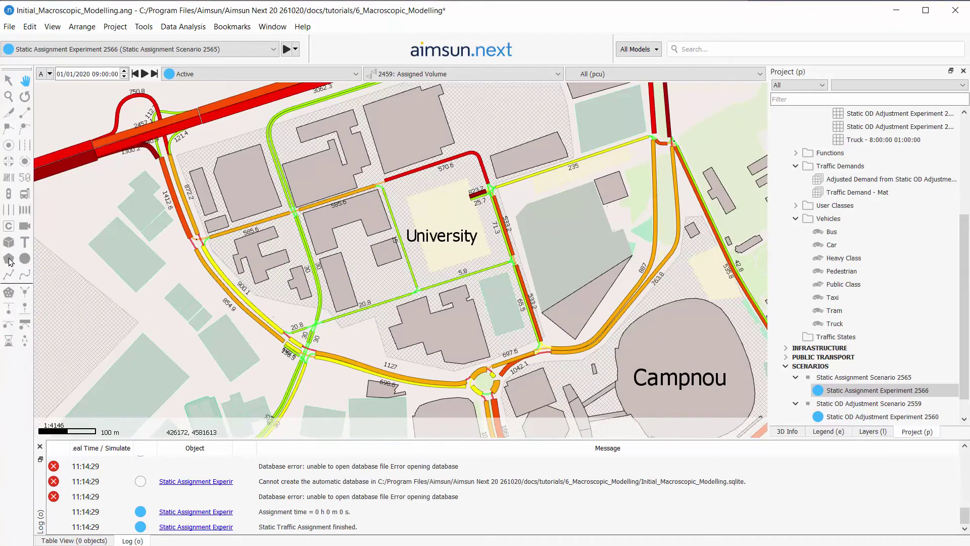
left_click(366, 339)
left_click(360, 379)
left_click(467, 410)
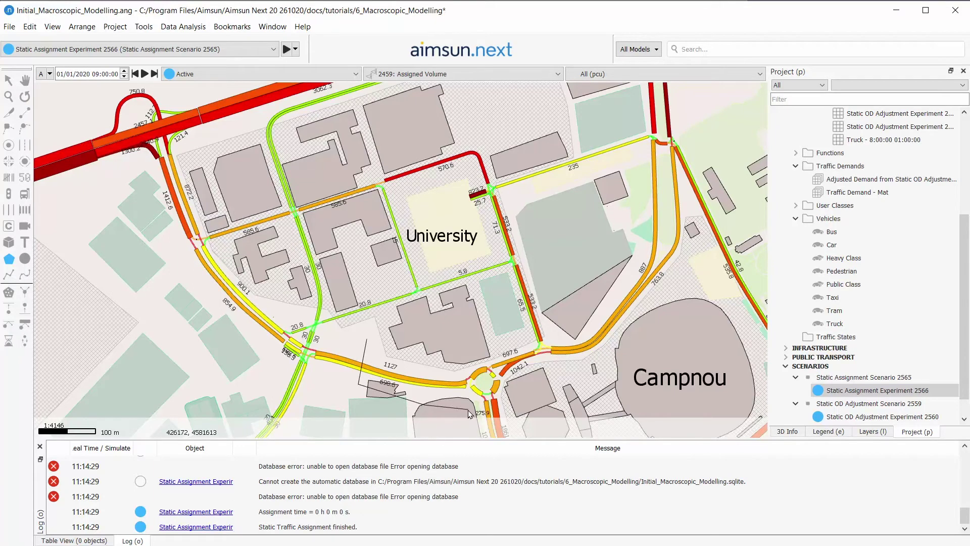
left_click(587, 297)
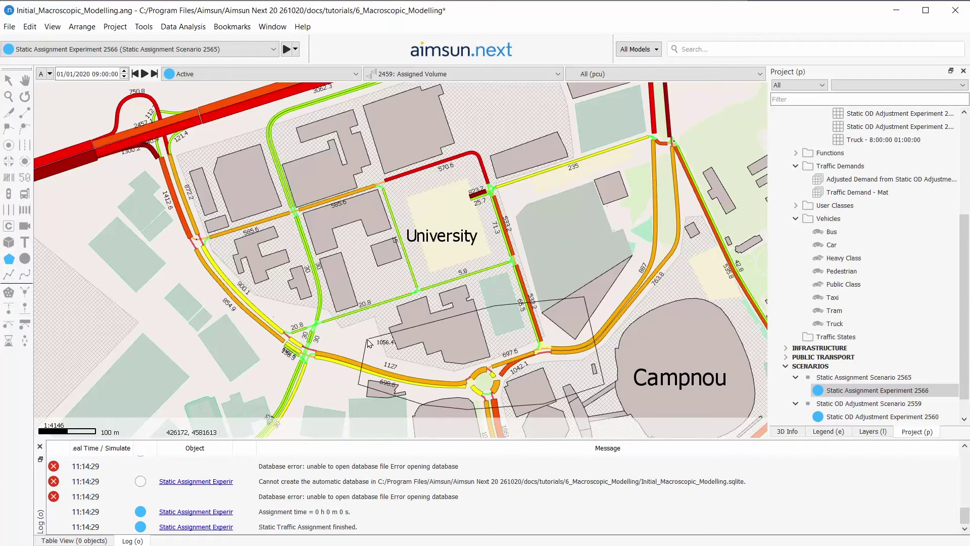
double_click(557, 300)
right_click(556, 301)
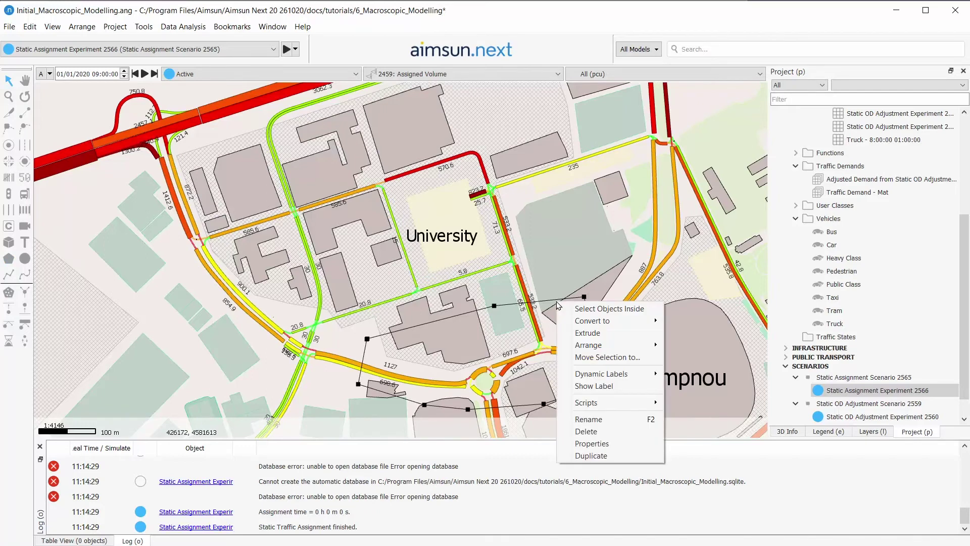
mouse_move(593, 321)
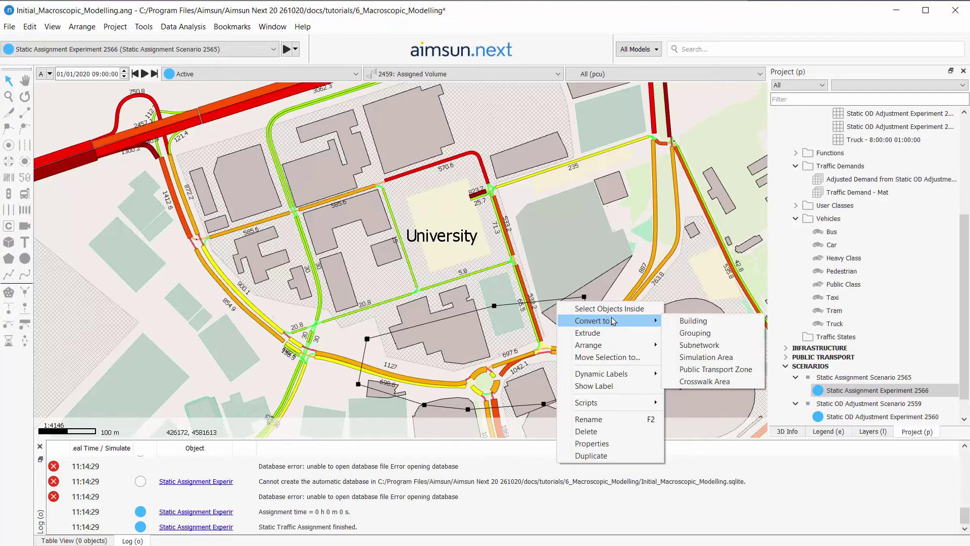
left_click(720, 347)
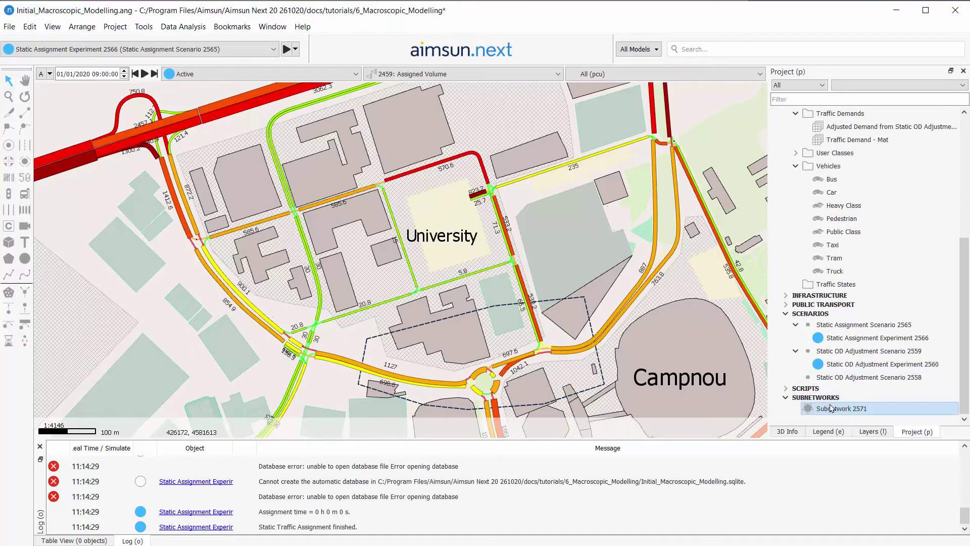
Step: Filter the map to colour only the subnetwork, centre it, and select Subnetwork 2571
right_click(612, 309)
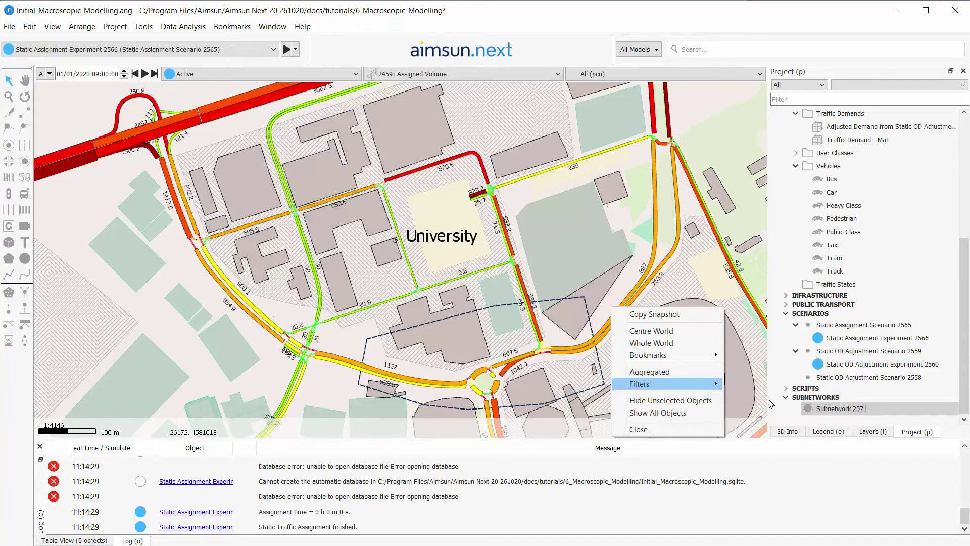
left_click(770, 396)
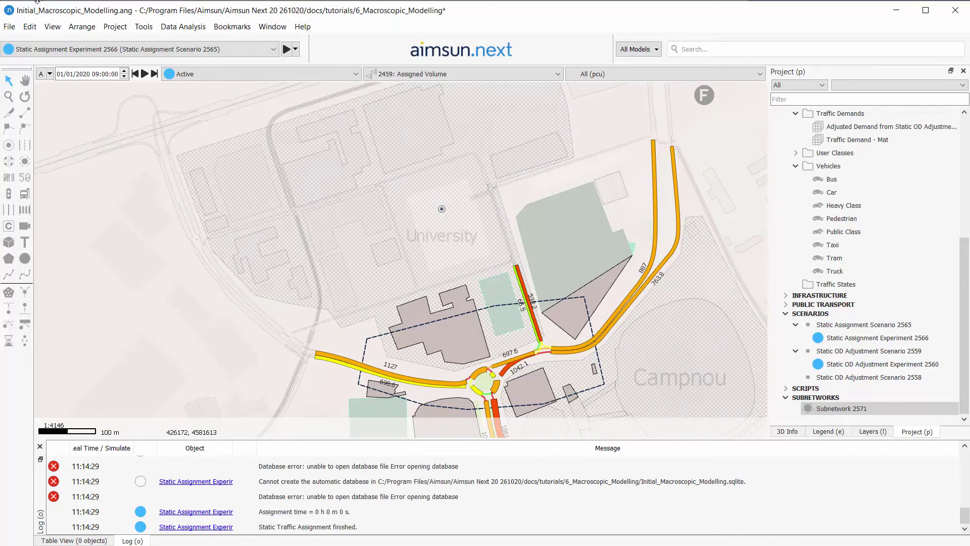
left_click(26, 83)
left_click_drag(465, 290, 429, 144)
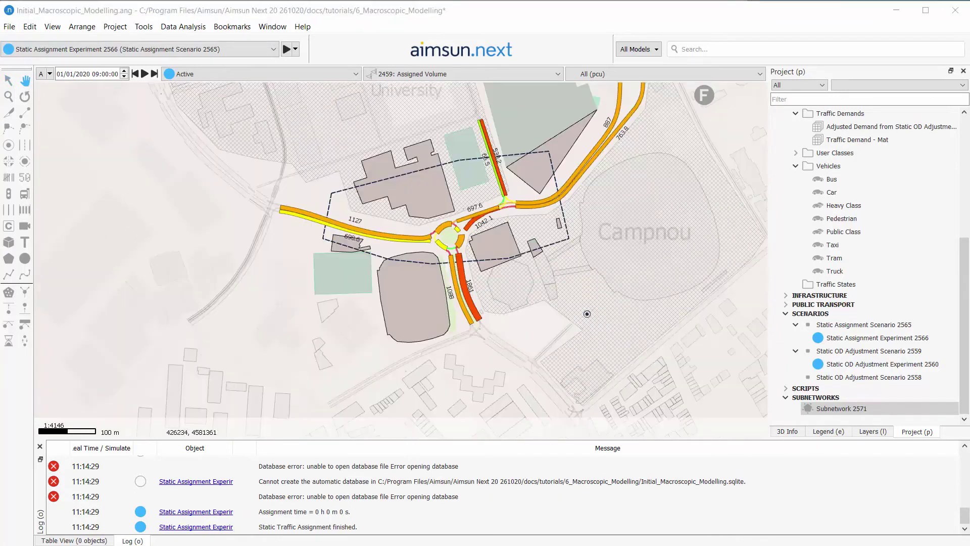
left_click(864, 410)
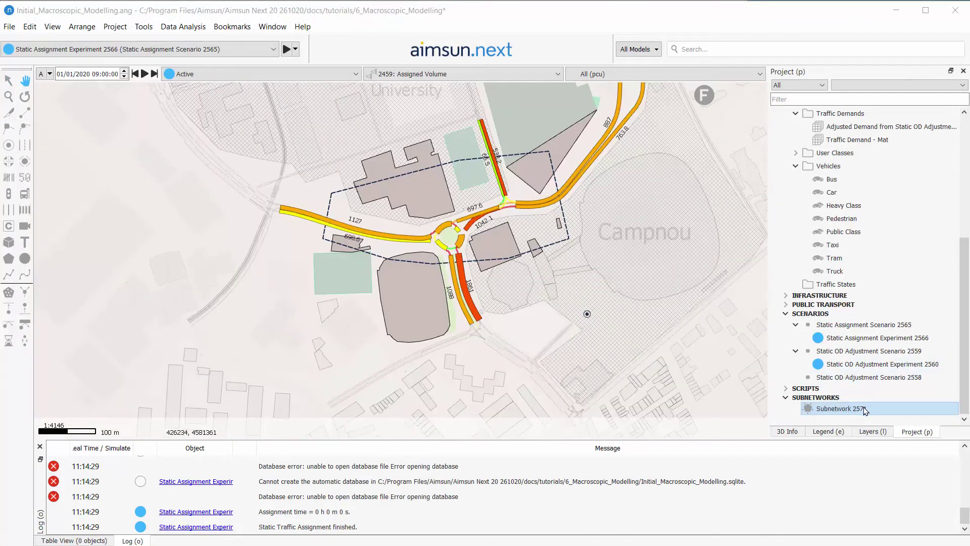
Step: Generate a static traversal for Subnetwork 2571 from Experiment 2566, keeping free-flow PT travel time
right_click(864, 410)
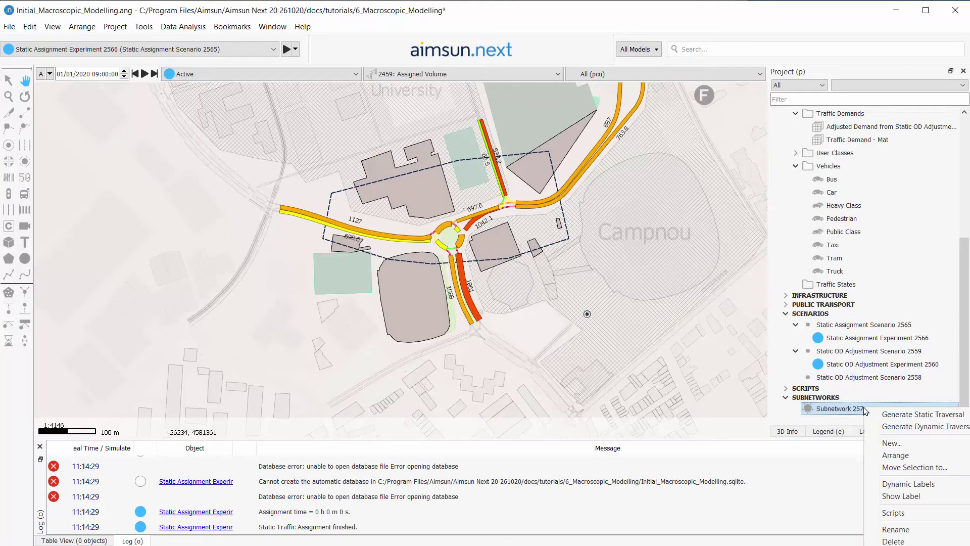
left_click(893, 416)
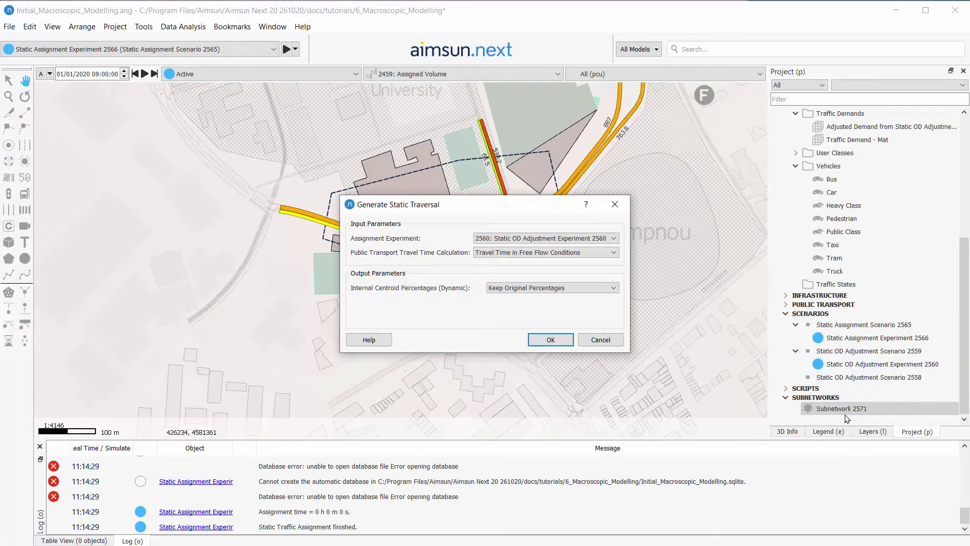
left_click(585, 241)
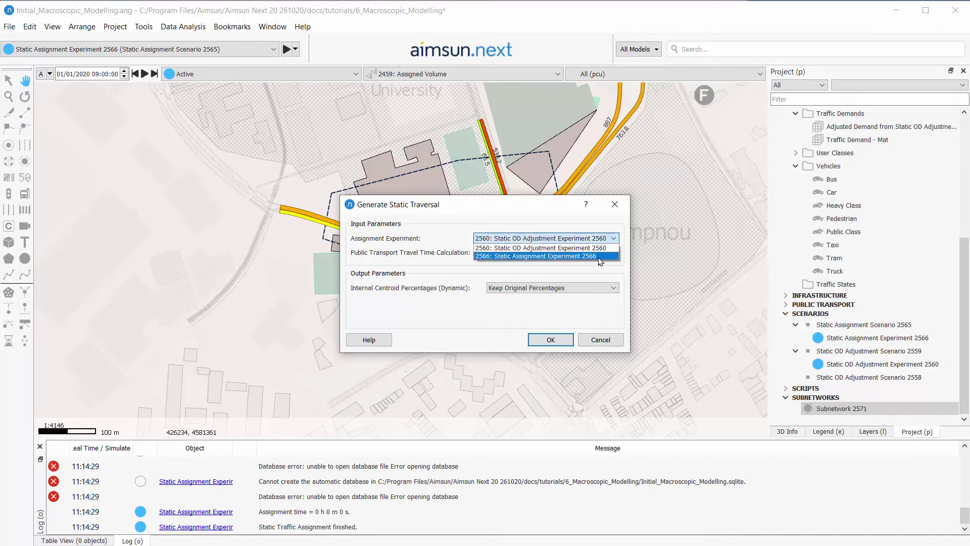
left_click(599, 256)
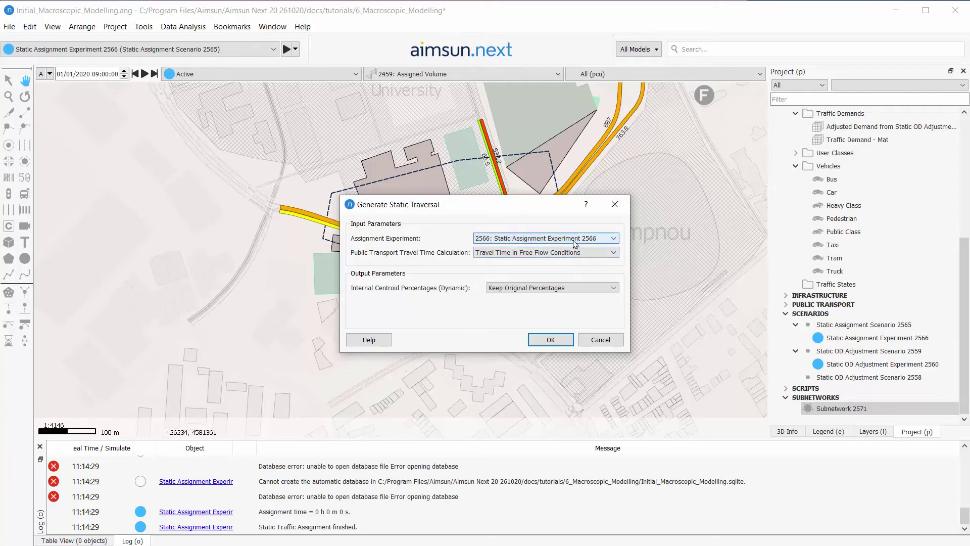
left_click(530, 253)
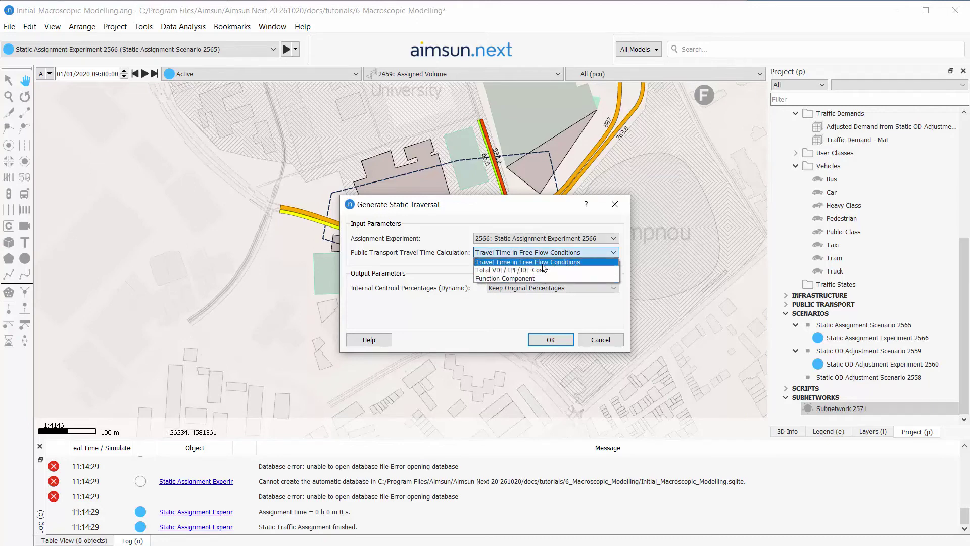
left_click(542, 263)
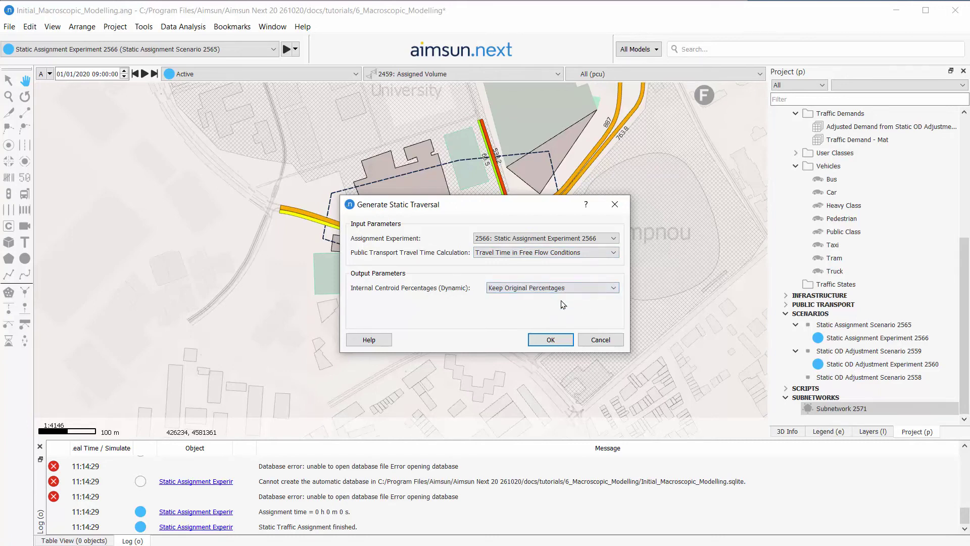
left_click(550, 340)
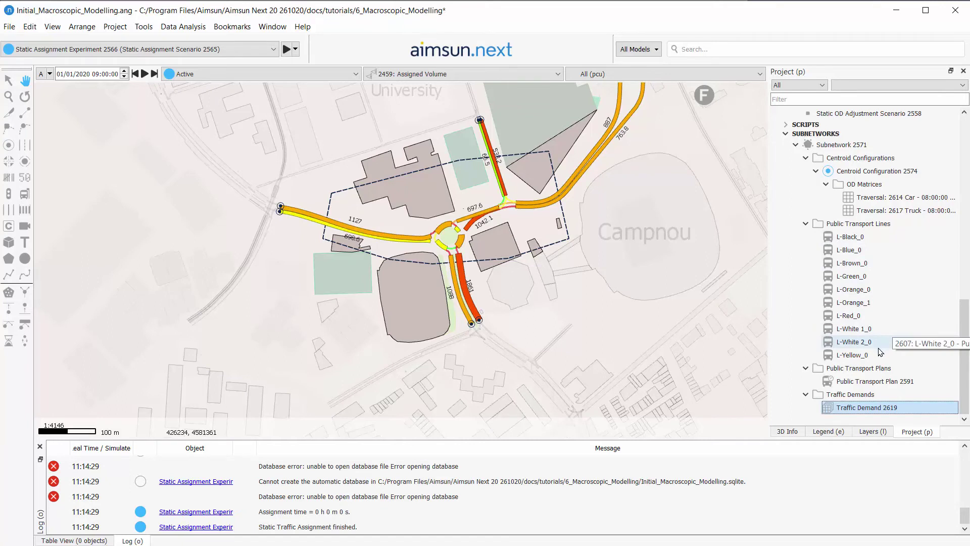
Step: Select Public Transport Plan 2591 and Traffic Demand 2619, then widen the Project panel
left_click(883, 382)
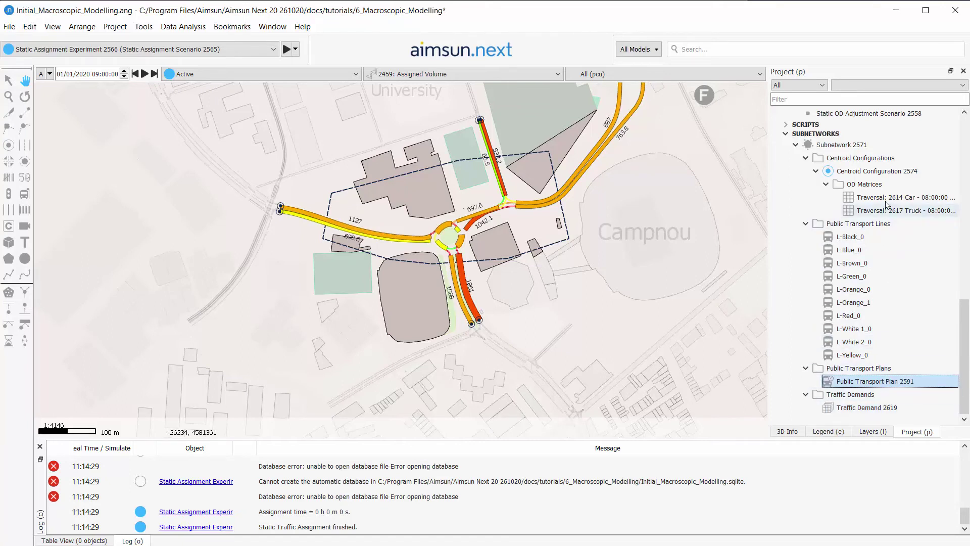
left_click(881, 410)
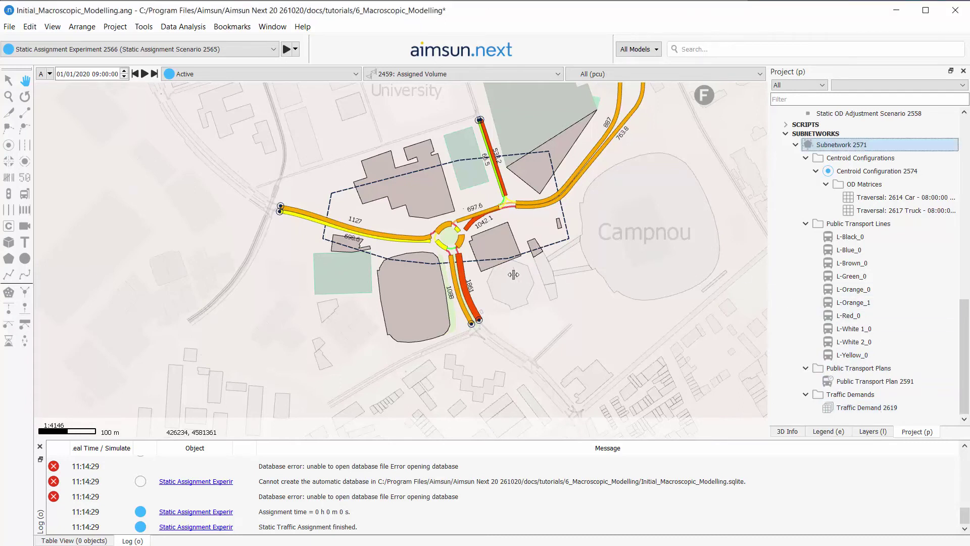
left_click_drag(770, 283, 501, 283)
Step: Create a new static assignment scenario in Subnetwork 2571 and open its settings
right_click(642, 148)
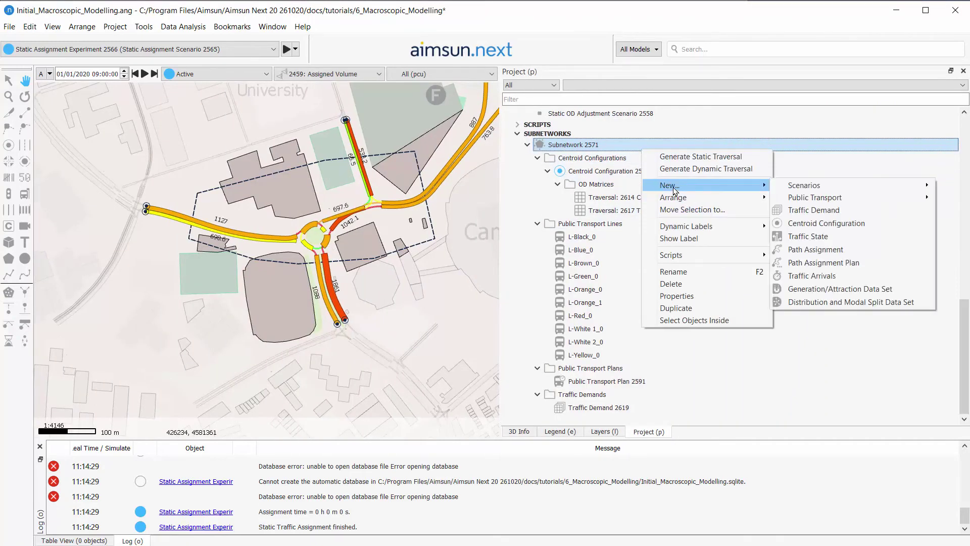
mouse_move(669, 185)
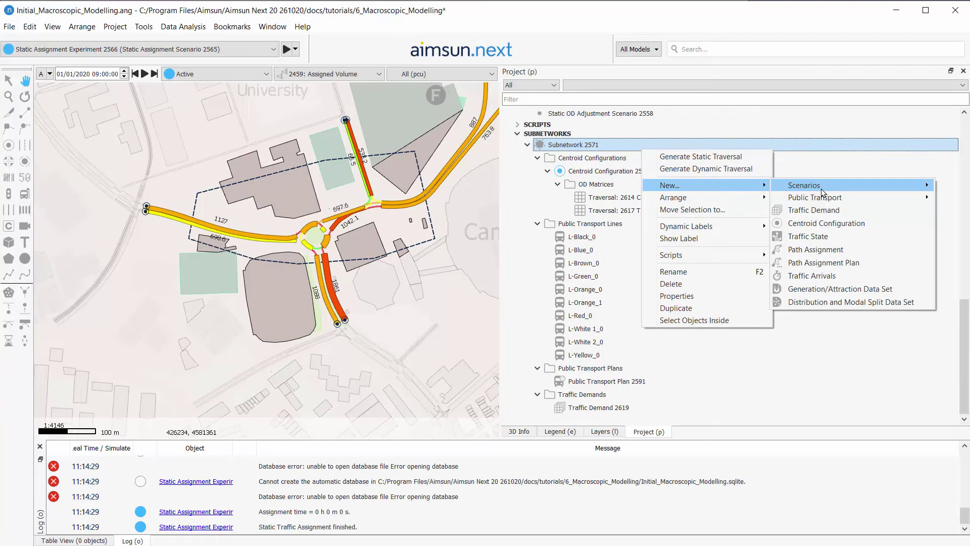
mouse_move(804, 186)
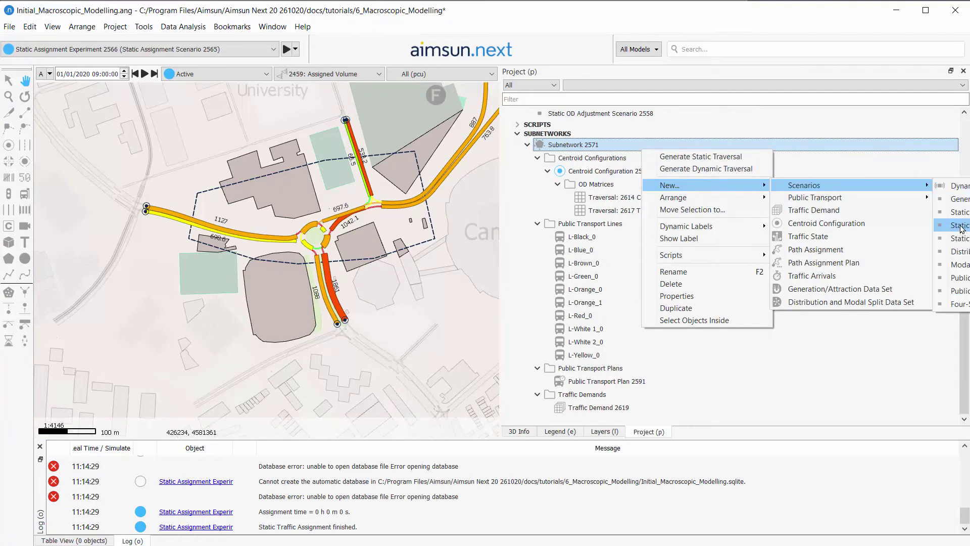
left_click(961, 226)
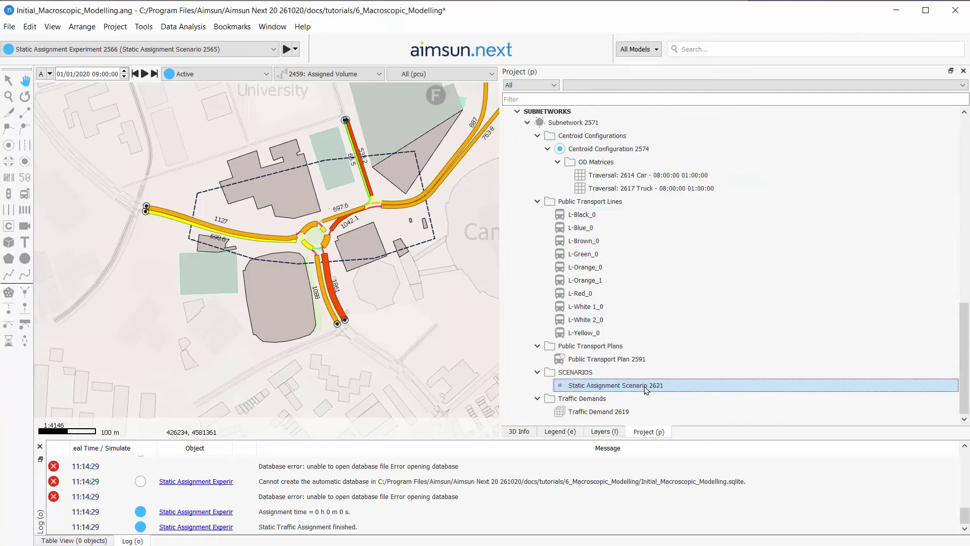
double_click(645, 385)
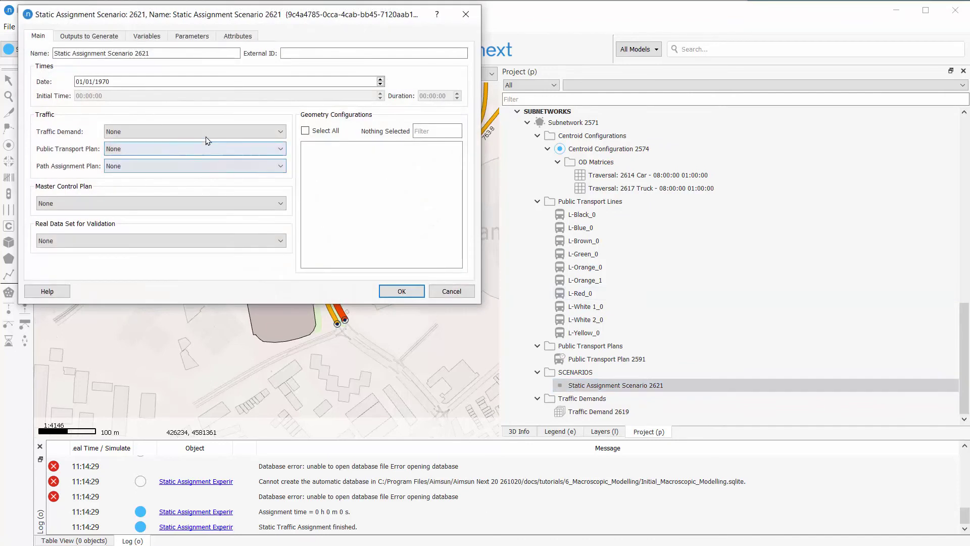
Step: Give the scenario Traffic Demand 2619, Public Transport Plan 2591, Master Control Plan AM and date 01/01/2020
left_click(203, 135)
left_click(174, 152)
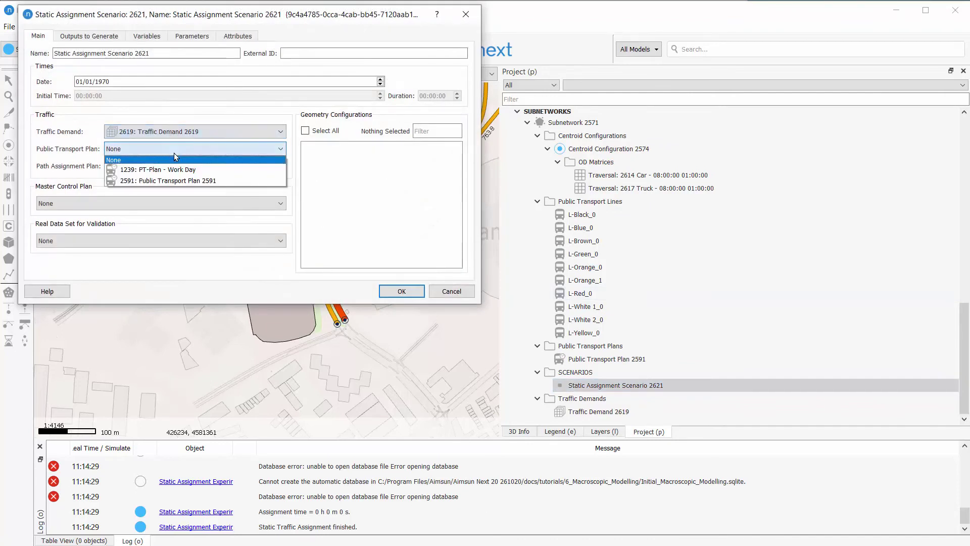
left_click(176, 178)
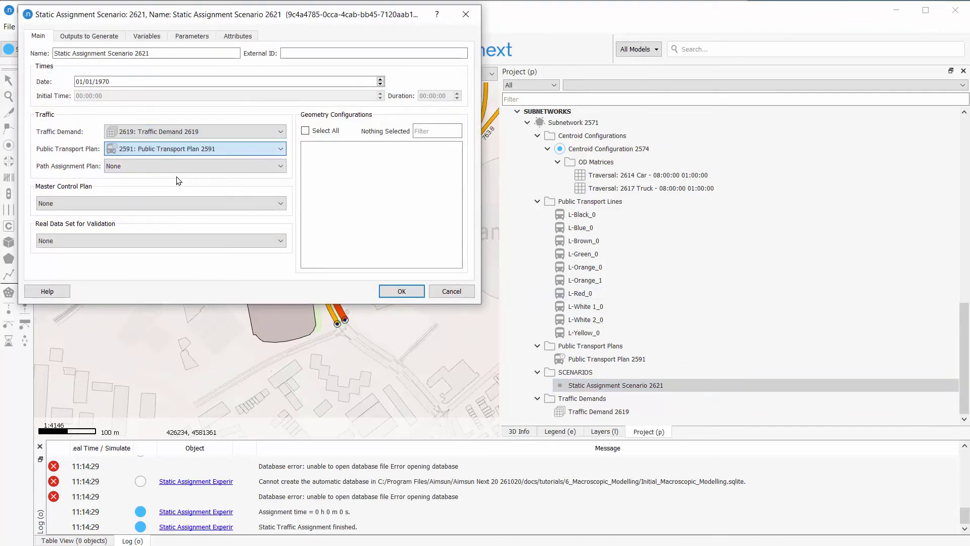
left_click(170, 165)
left_click(168, 203)
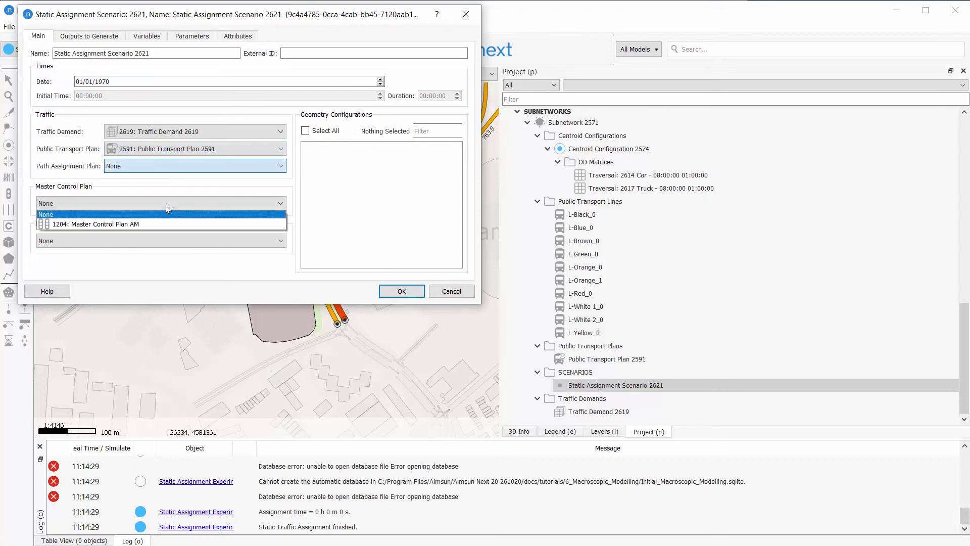
left_click(163, 223)
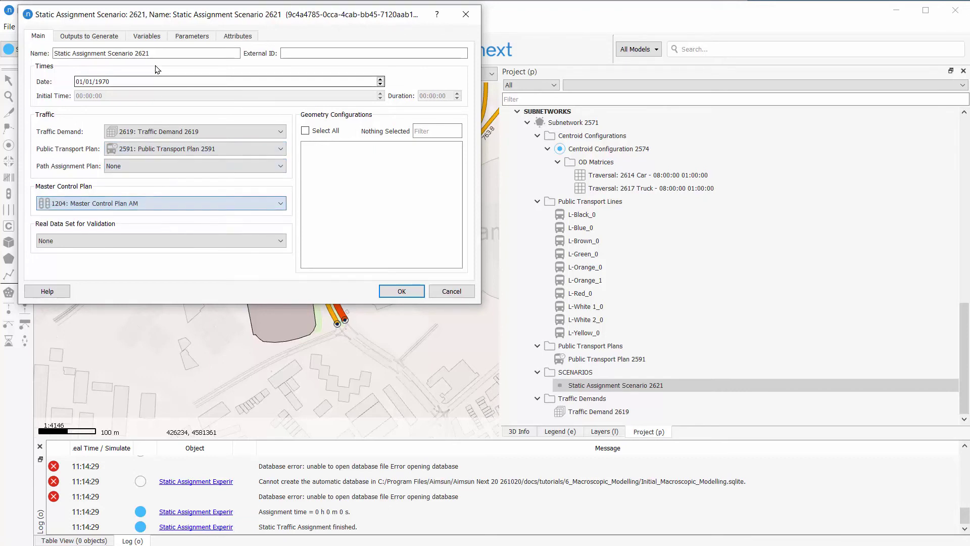
left_click(123, 82)
type("2020")
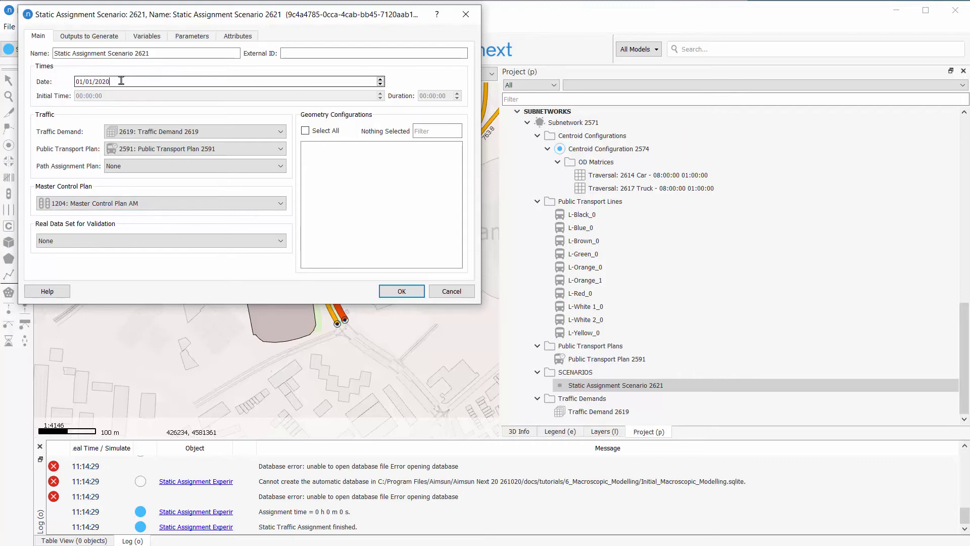
left_click(400, 291)
Step: Add a Frank and Wolfe experiment to Static Assignment Scenario 2621
right_click(610, 384)
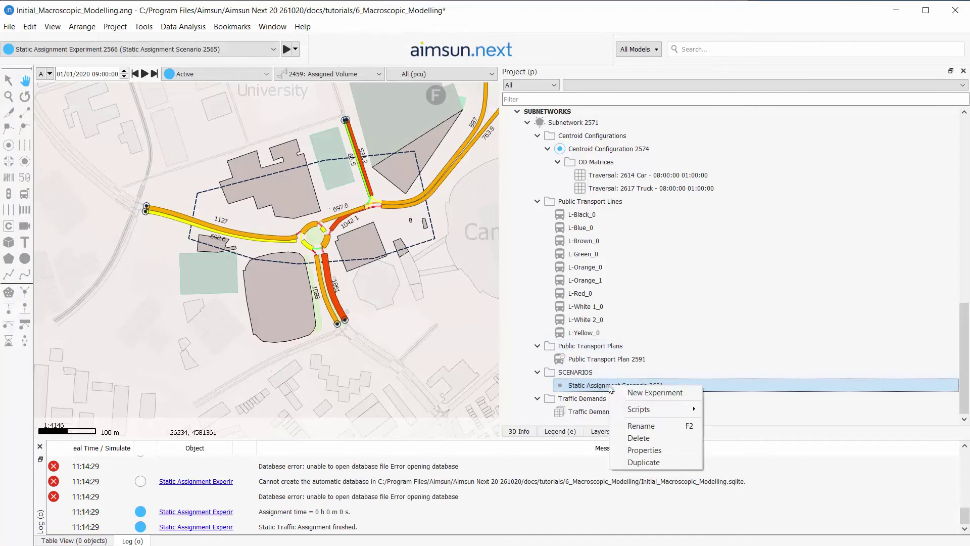
left_click(638, 393)
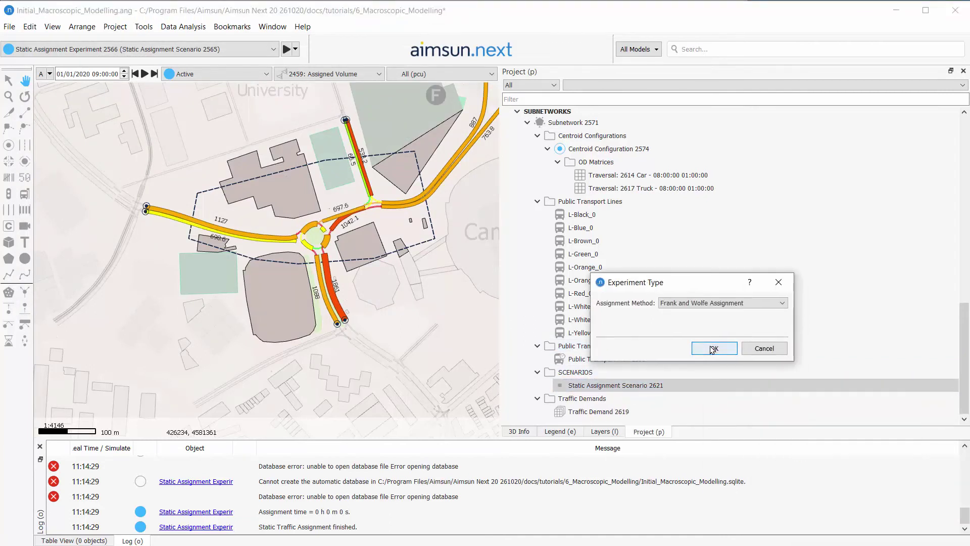
left_click(716, 350)
Step: Run the static traffic assignment for Experiment 2622 and move the results window aside
right_click(658, 396)
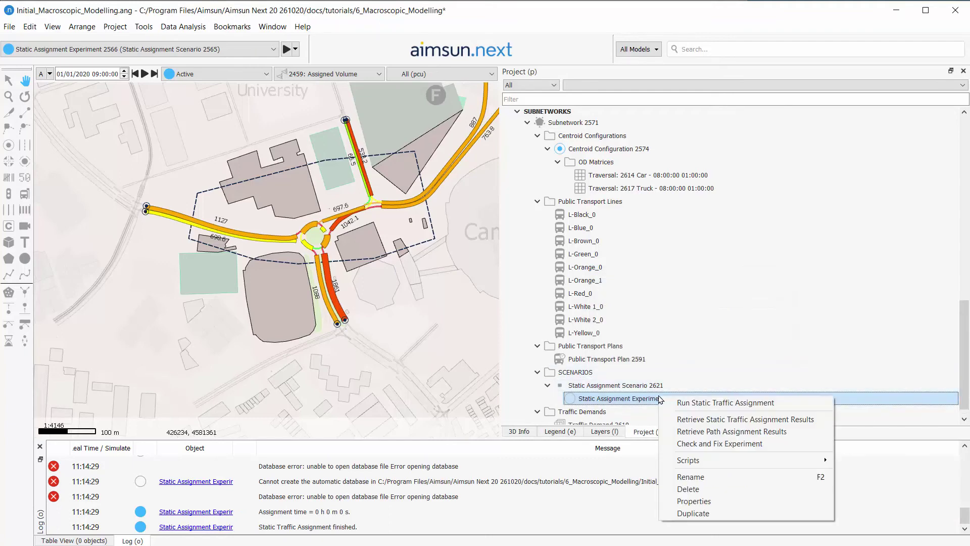
left_click(692, 403)
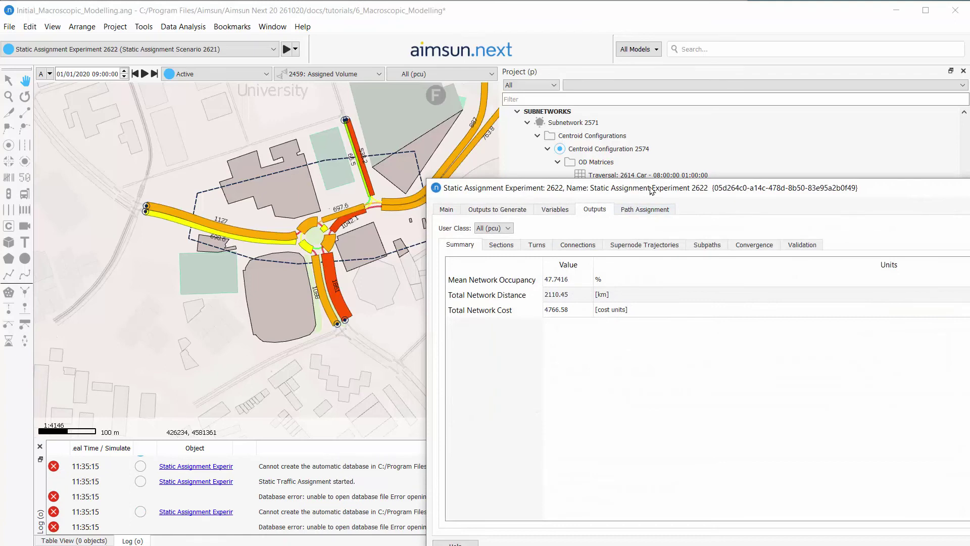
left_click_drag(651, 190, 717, 176)
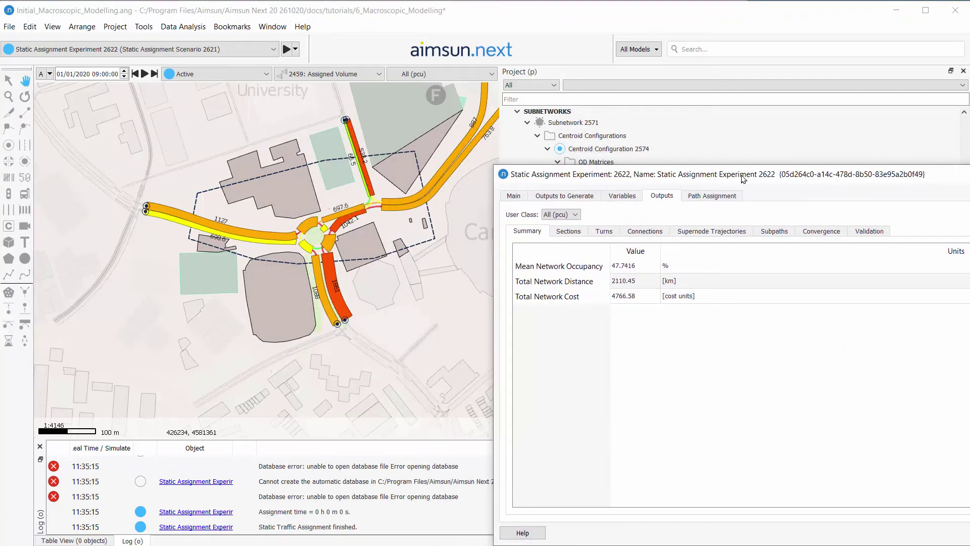
left_click_drag(743, 179, 561, 137)
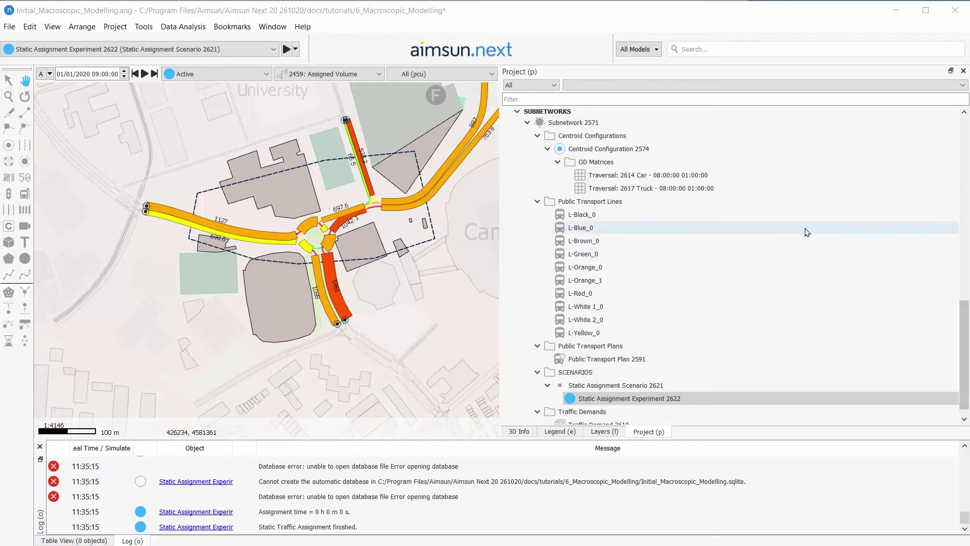
Step: Copy the Traversal: 2614 Car matrix into Centroid Configuration 2574 and start renaming the copy Balanced
left_click(537, 203)
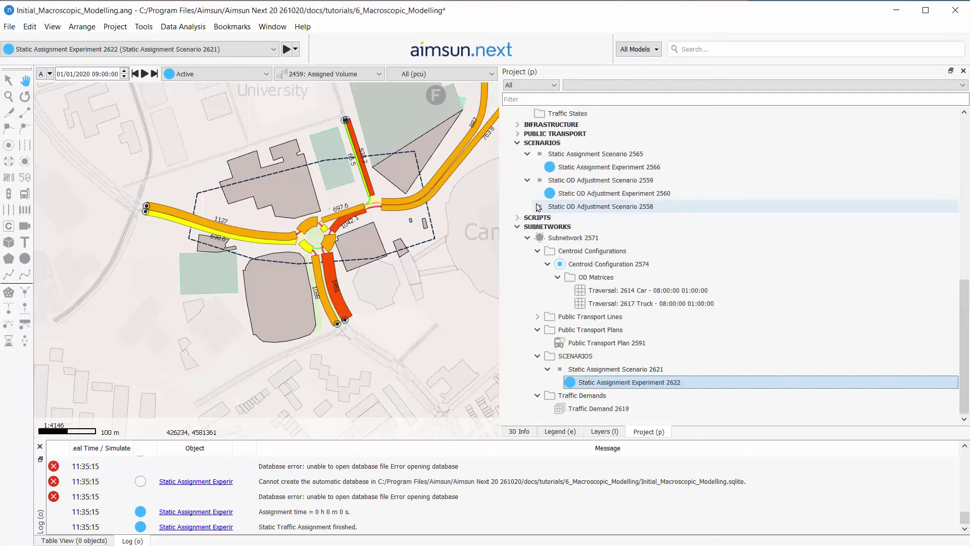
left_click(644, 293)
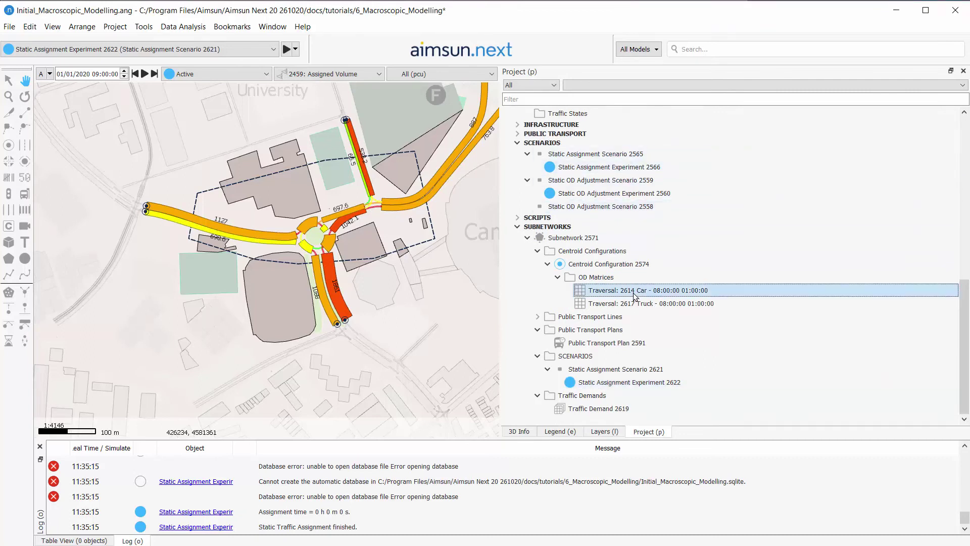
left_click_drag(649, 296, 578, 248)
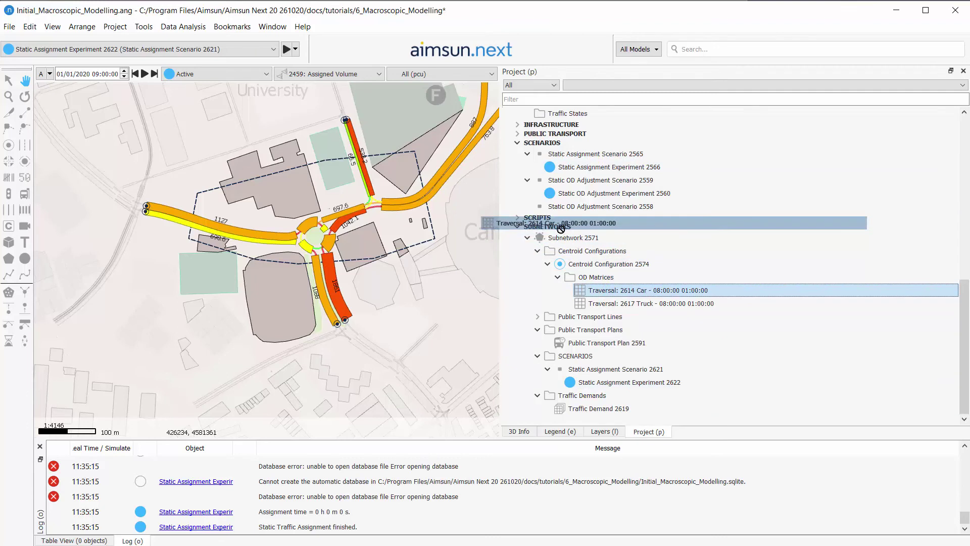
mouse_move(579, 247)
left_mouse_down()
mouse_move(562, 230)
mouse_move(598, 277)
mouse_move(590, 265)
left_mouse_up()
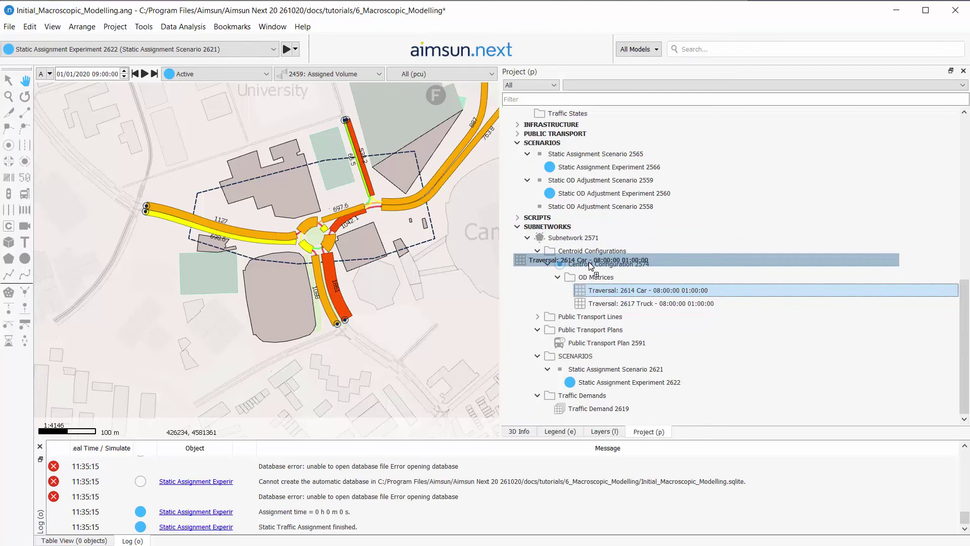
left_click_drag(591, 266, 591, 266)
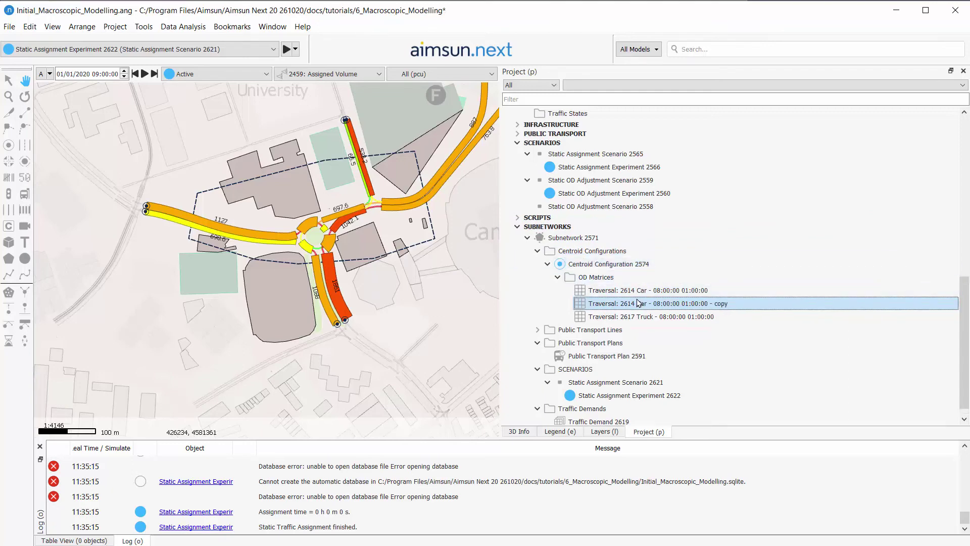
double_click(636, 302)
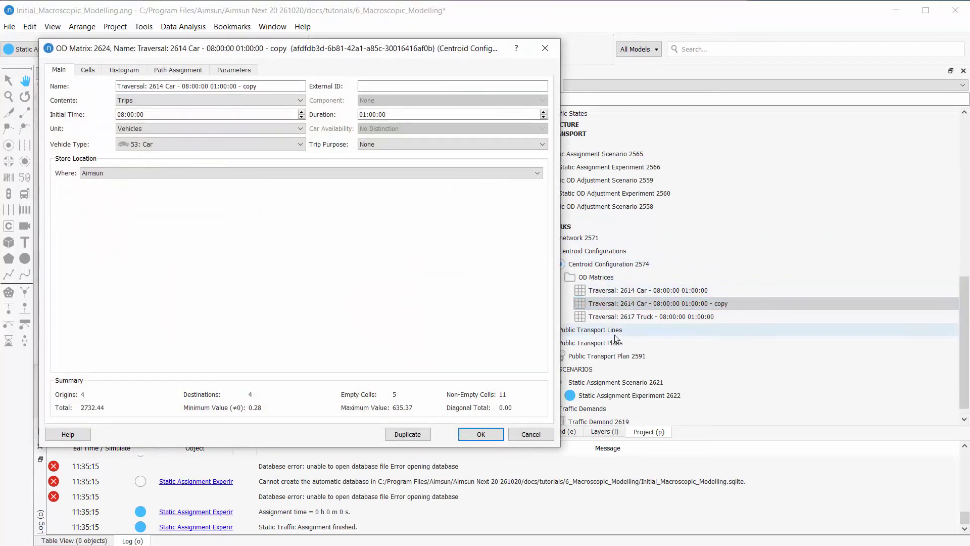
left_click_drag(258, 86, 25, 76)
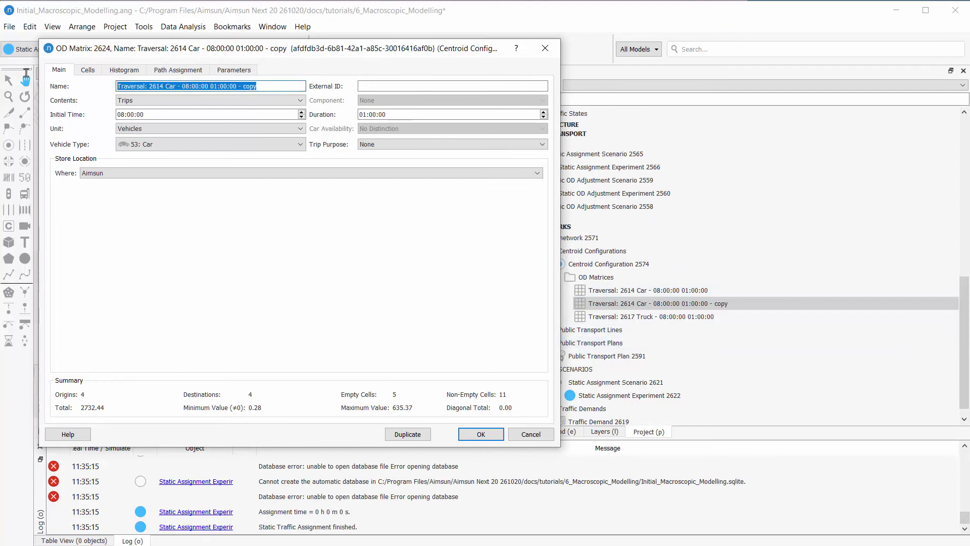
type("Balanced Traversa")
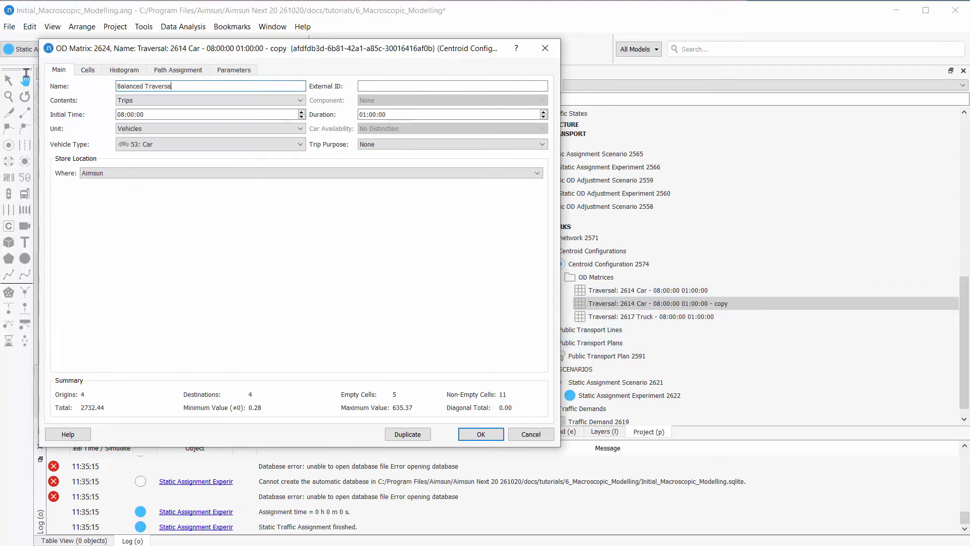
Step: Choose the Furness operation on the copied matrix's cell values
key("ctrl+Tab")
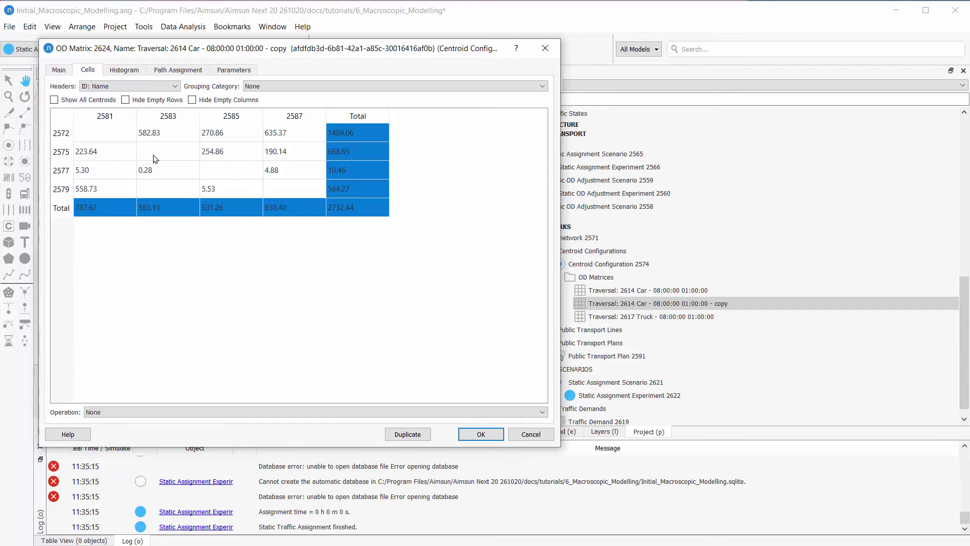
left_click(121, 414)
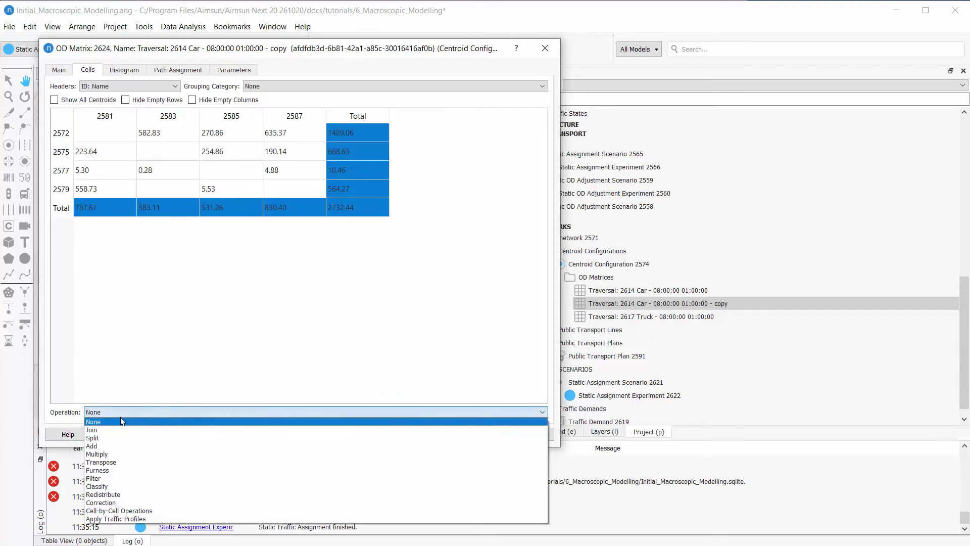
left_click(125, 471)
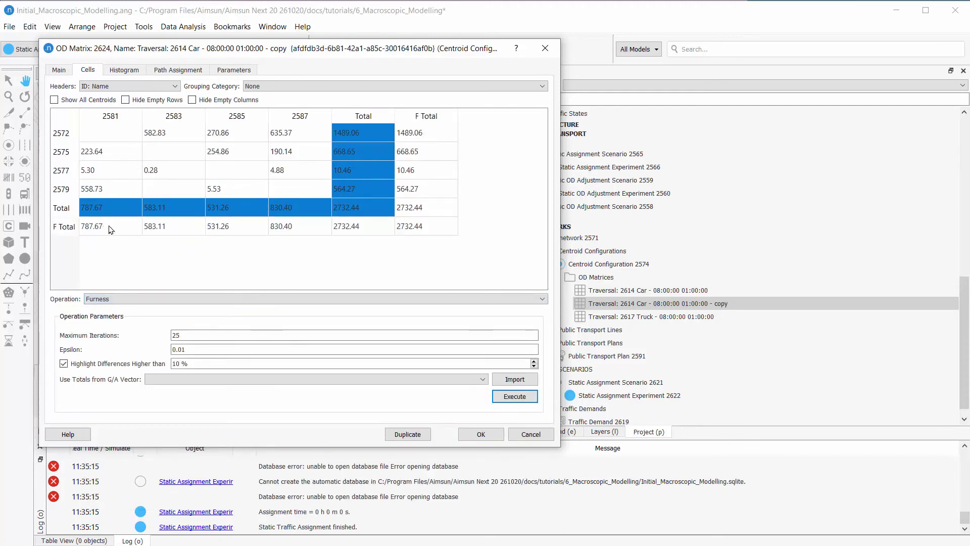
Step: Enter origin target totals 1600, 700, 7 and 400 for rows 2572 to 2579
double_click(413, 133)
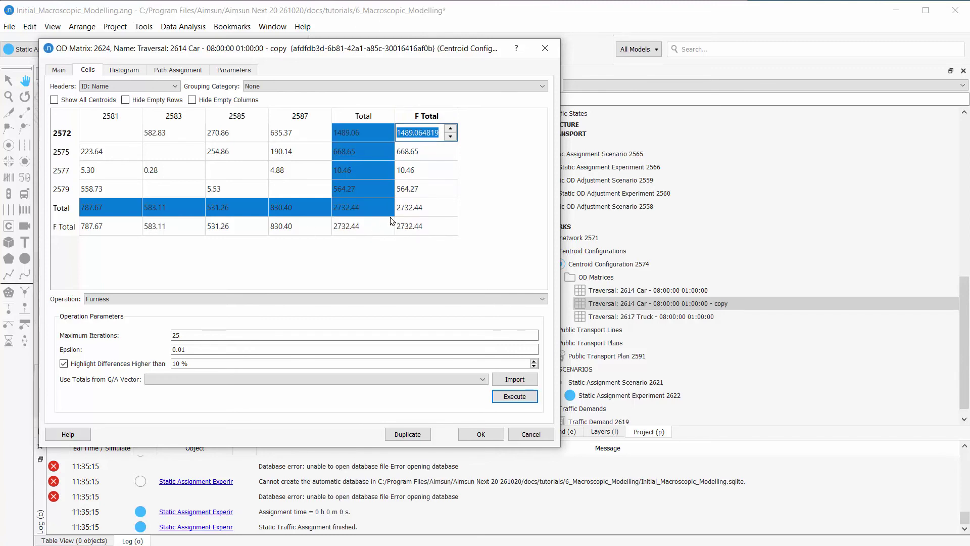
type("1589")
key("Return")
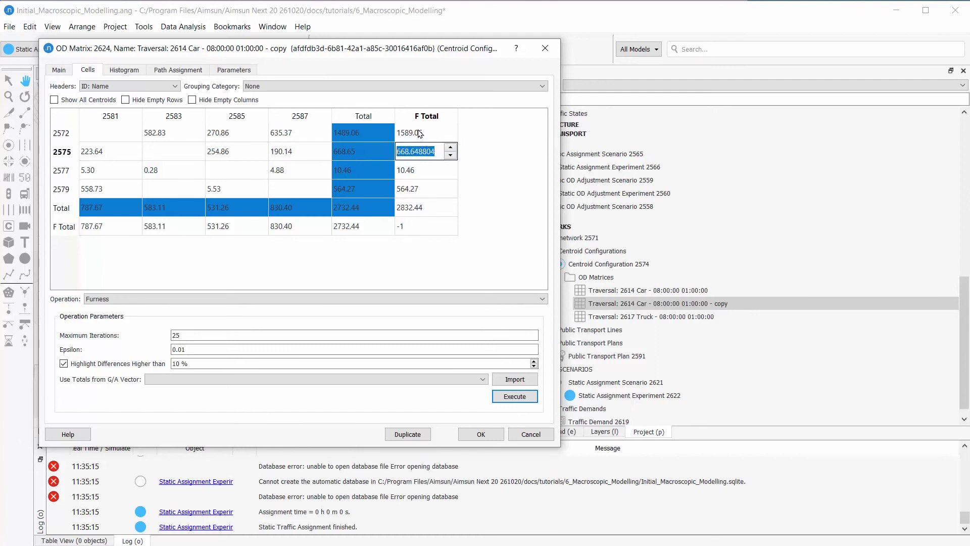
double_click(418, 134)
type("1600")
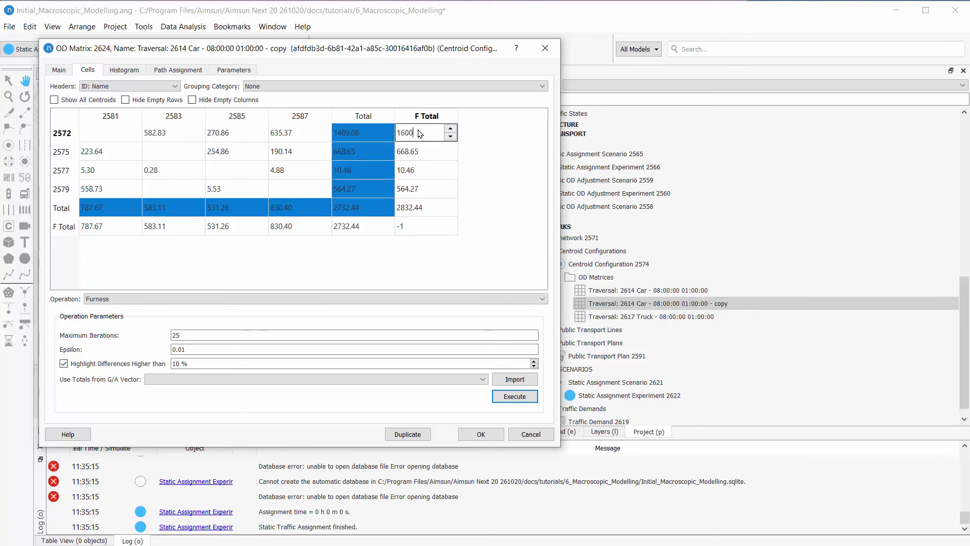
key("Return")
type("700")
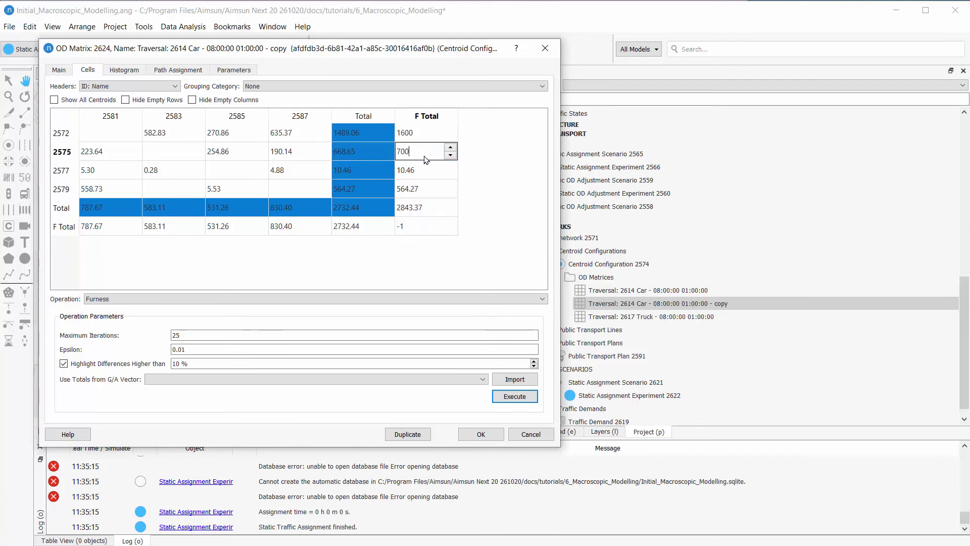
key("Return")
type("7")
key("Return")
type("400")
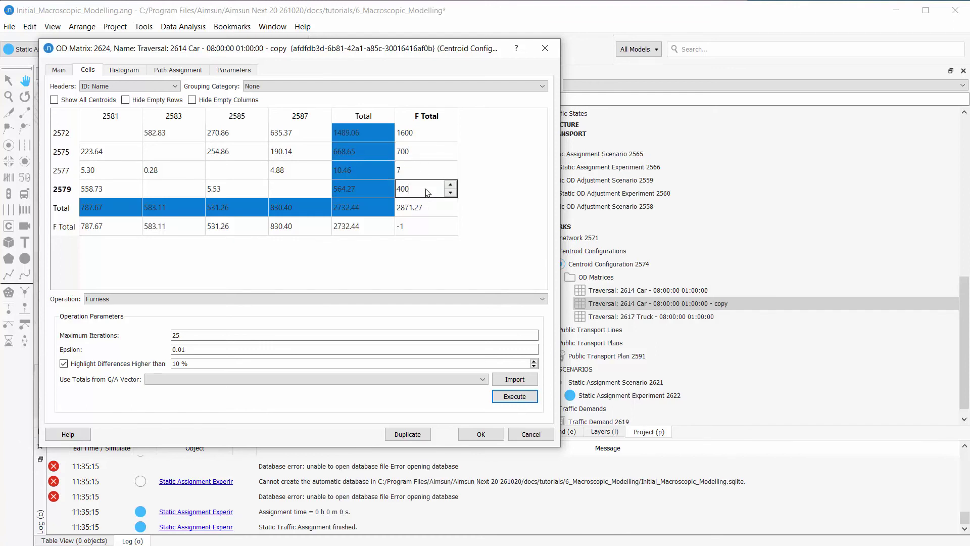
key("Return")
Step: Enter destination target totals for columns 2581 to 2587
double_click(116, 227)
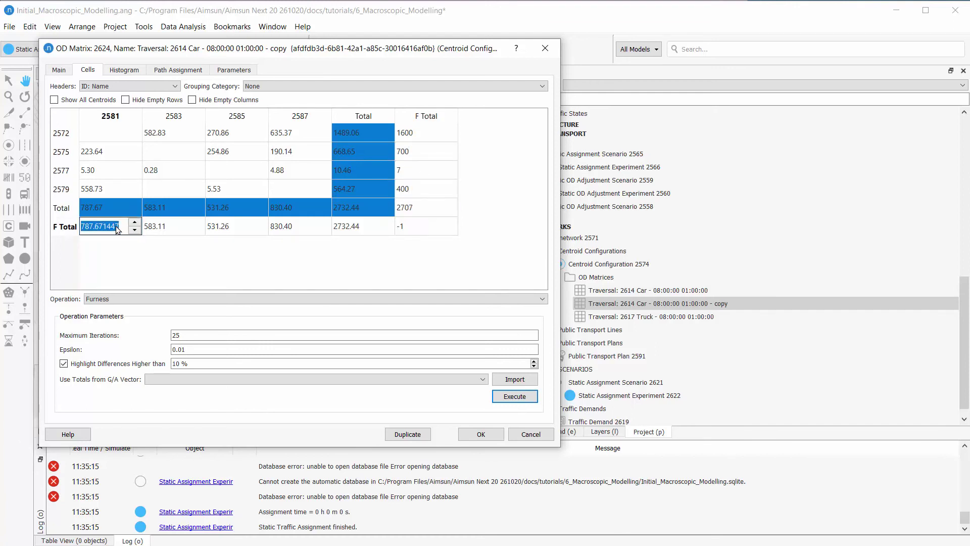
type("800")
double_click(193, 227)
type("600")
double_click(255, 227)
type("500")
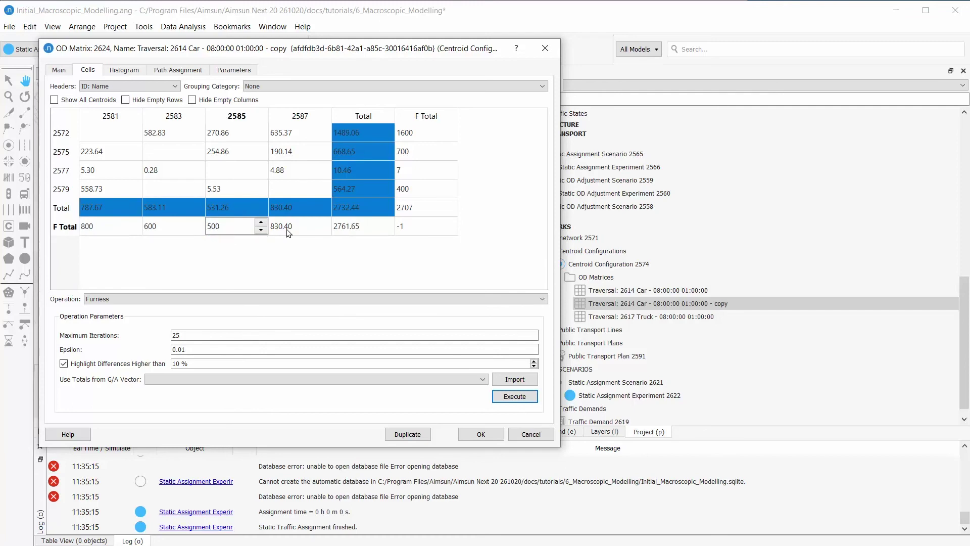
double_click(288, 228)
double_click(242, 226)
type("450")
double_click(288, 226)
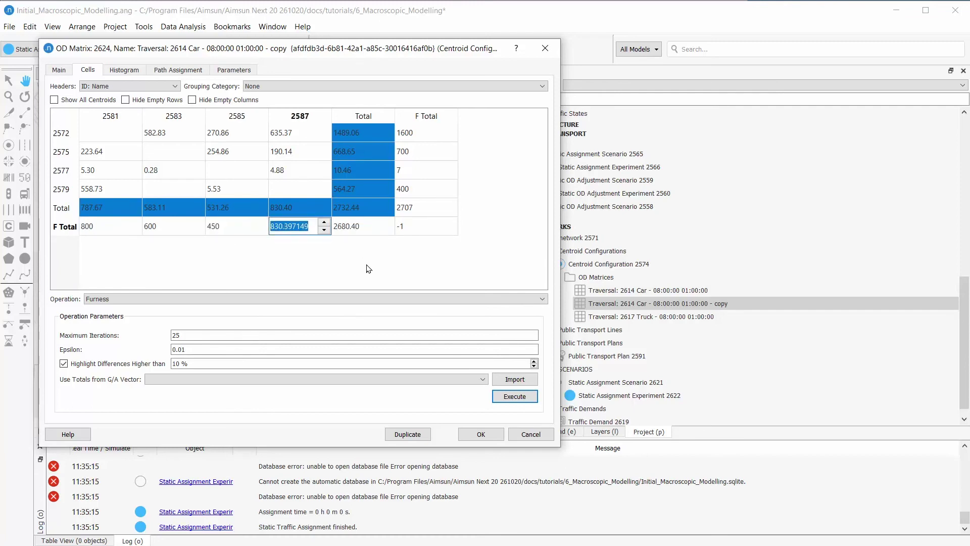
type("2707")
Step: Rename the copied car matrix 'Balanced traversal' on the Main tab
key("Return")
key("Escape")
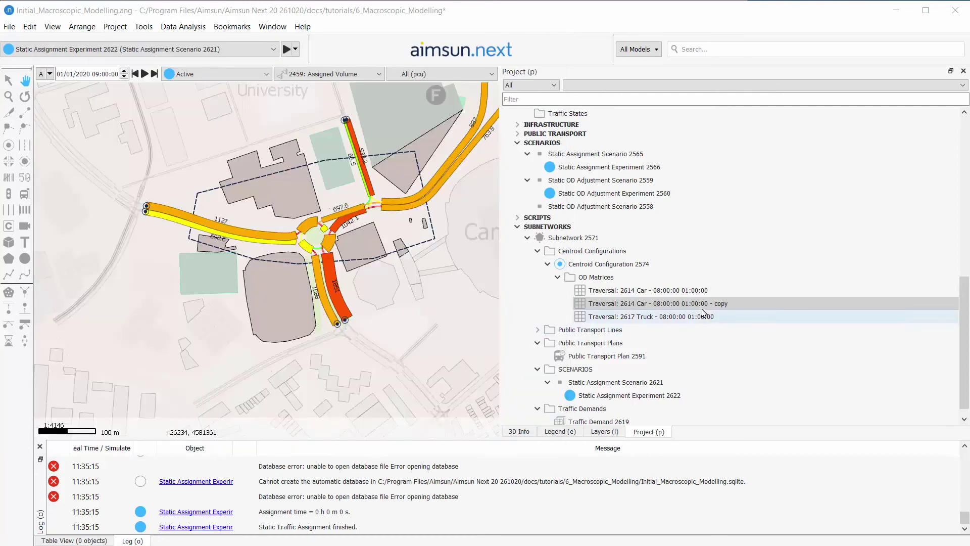
left_click(58, 71)
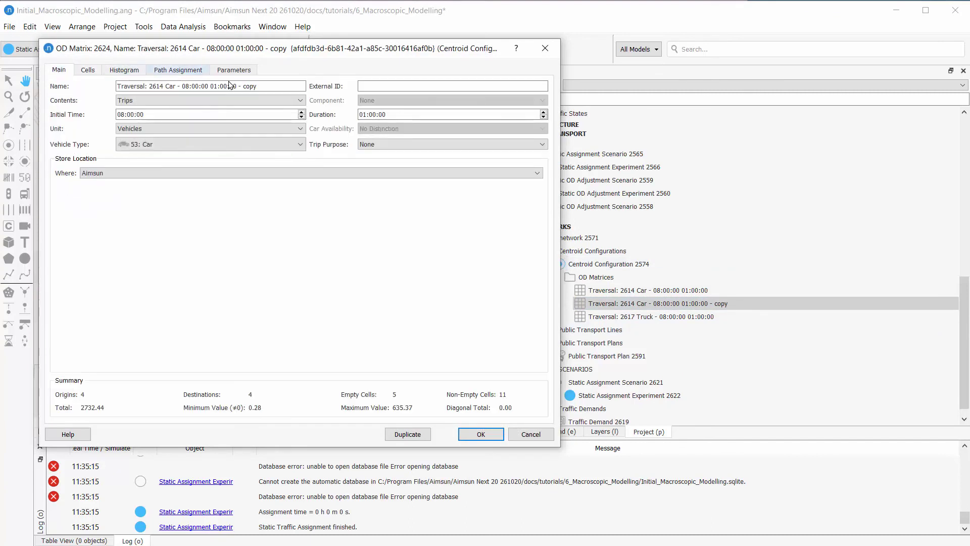
left_click_drag(262, 85, 116, 85)
type("Balan")
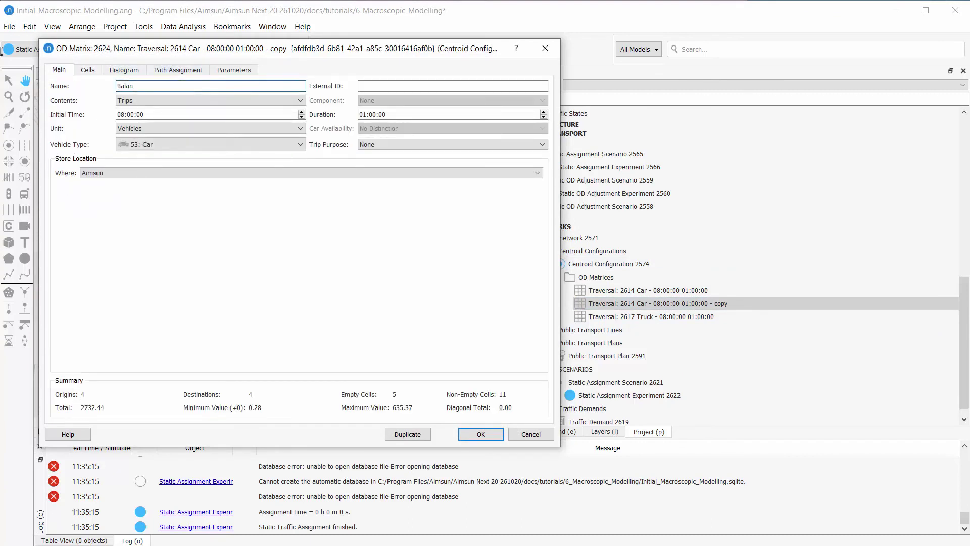
type("ced traversal")
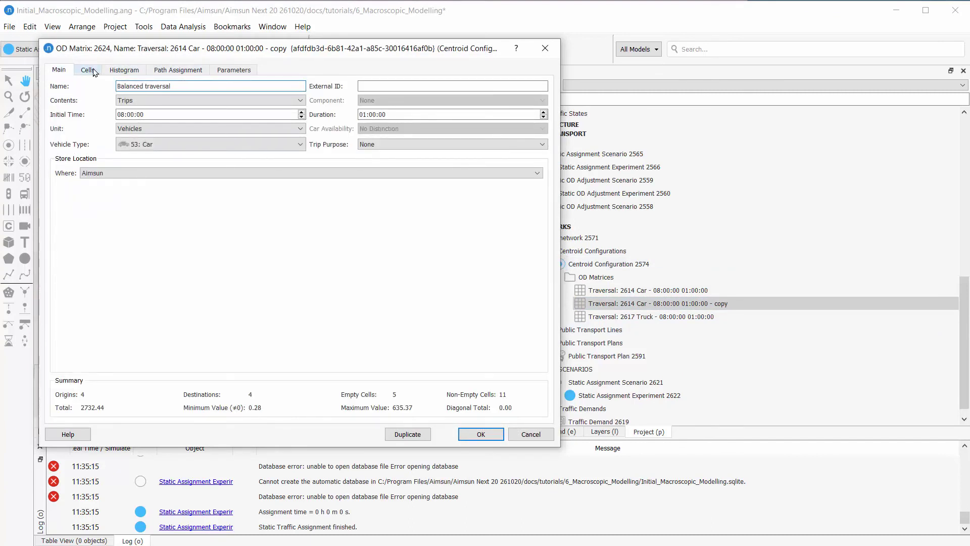
left_click(89, 70)
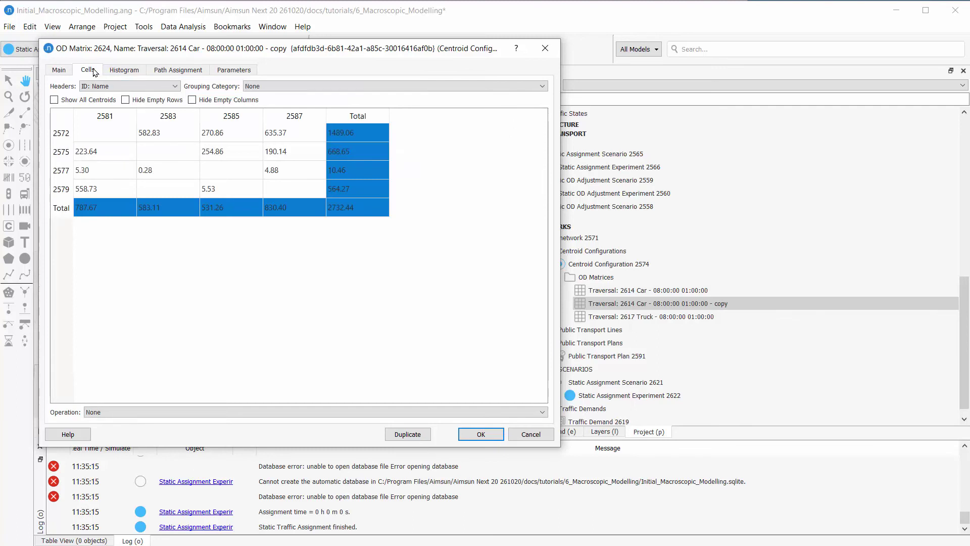
Step: Choose Furness and set row target totals 1500, 700, 100 and 200
left_click(166, 412)
left_click(133, 470)
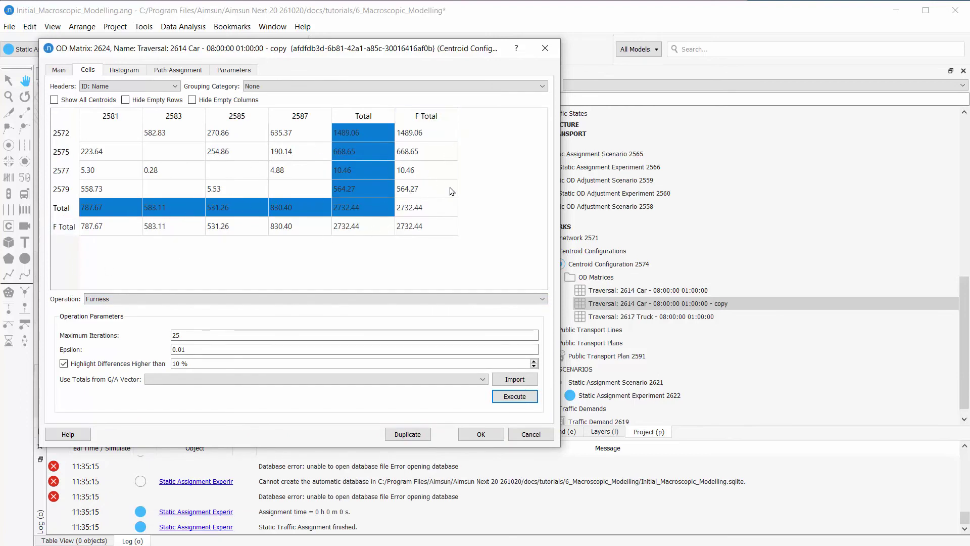
double_click(424, 133)
type("1500")
double_click(423, 154)
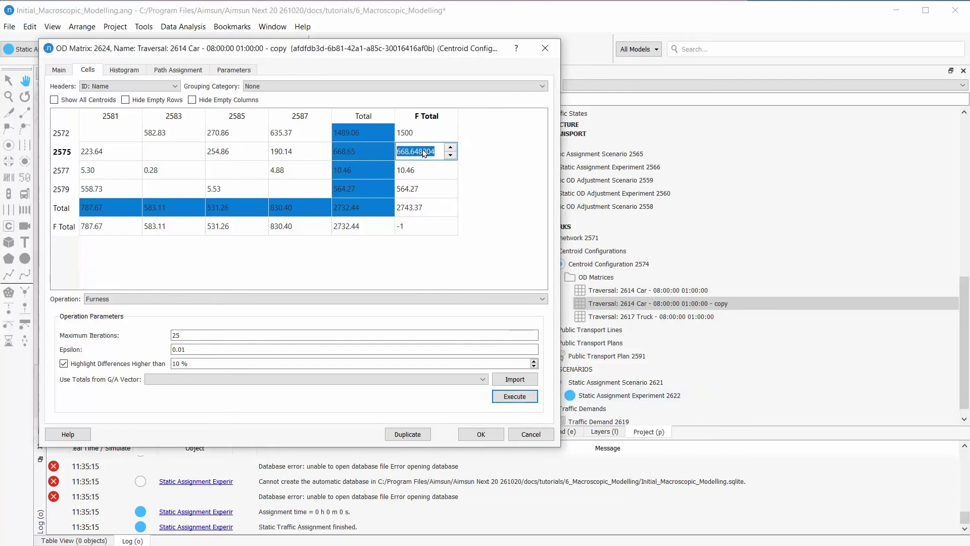
type("700")
key("Return")
type("100")
key("Return")
type("200")
key("Return")
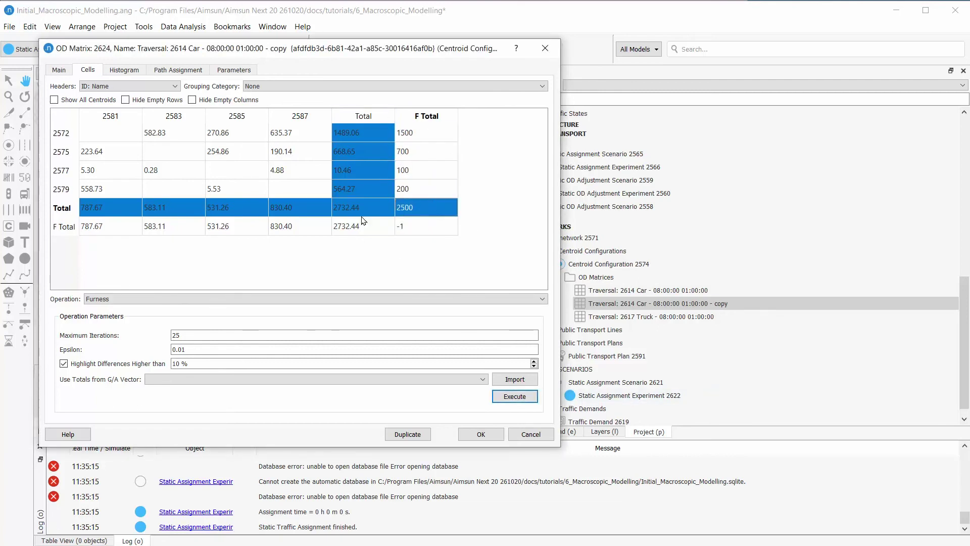
Step: Set column target totals 600, 800, 600 and 500
double_click(318, 231)
type("500")
double_click(228, 226)
type("600")
double_click(174, 226)
type("800")
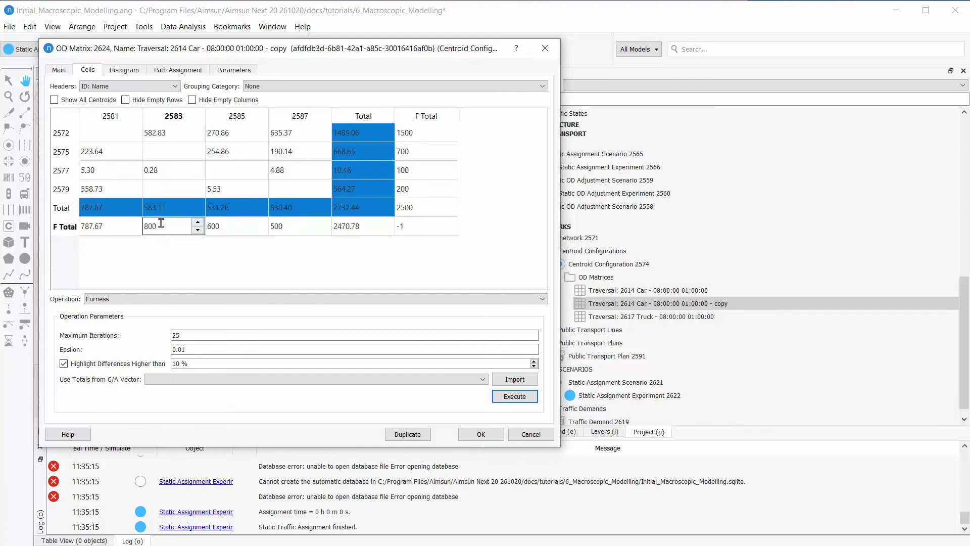
double_click(121, 226)
type("600")
key("Tab")
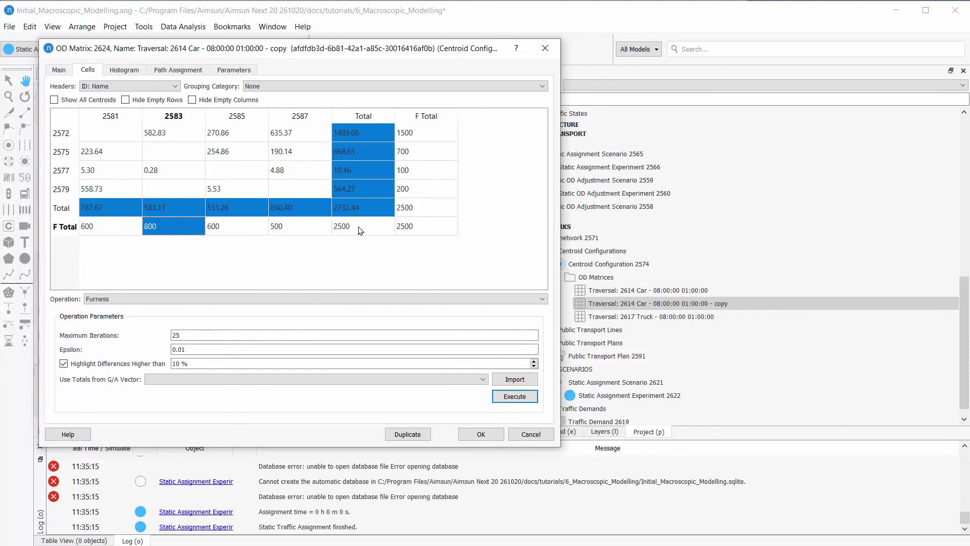
Step: Execute the Furness balancing, dismiss the success message and close the matrix editor
left_click(193, 337)
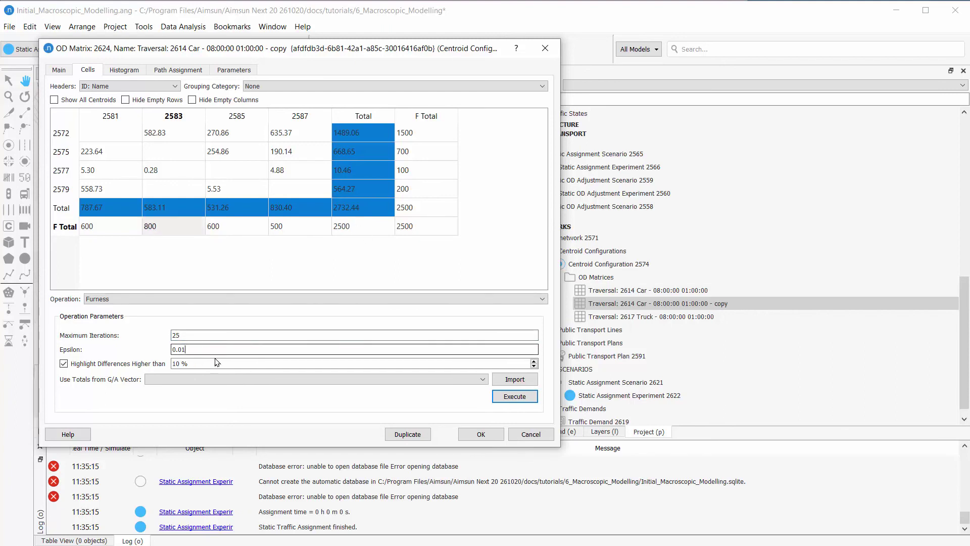
left_click(522, 399)
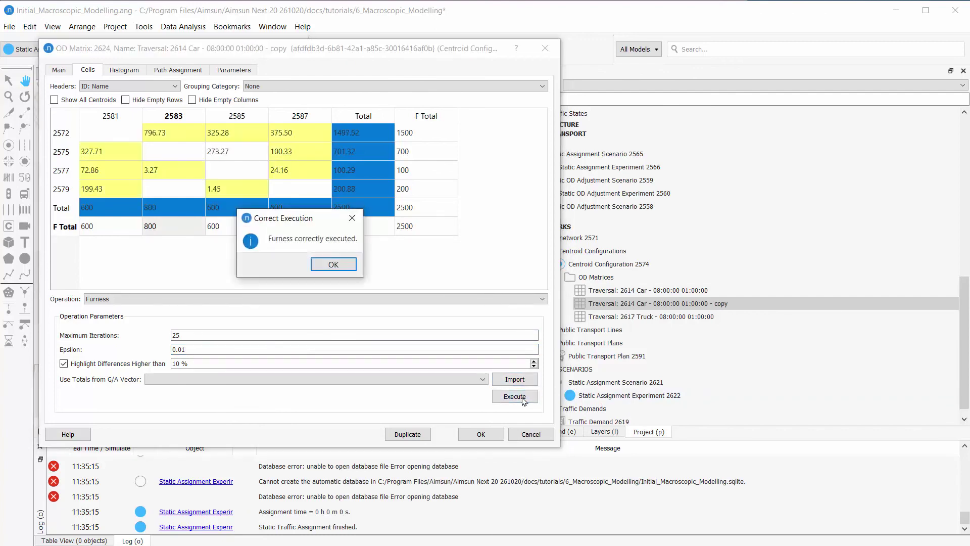
left_click(332, 268)
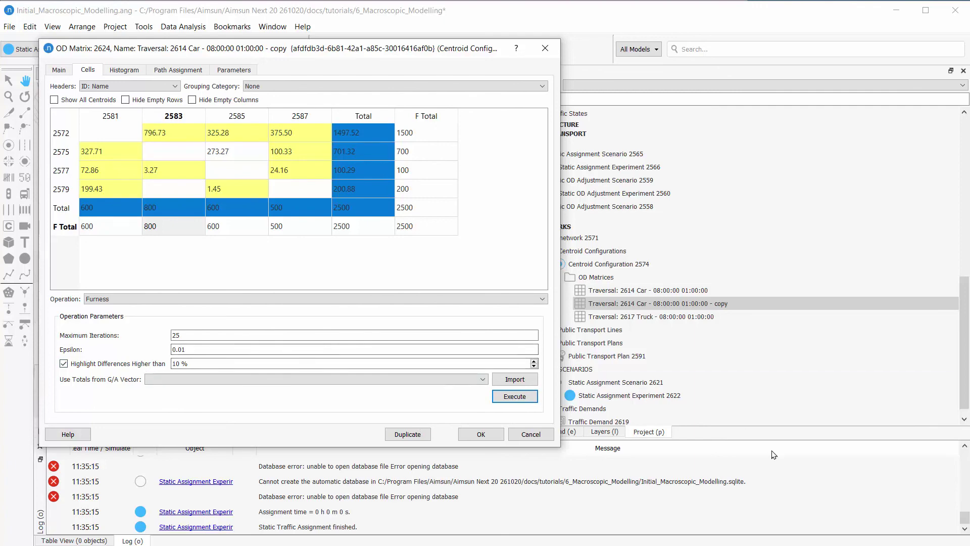
left_click(465, 435)
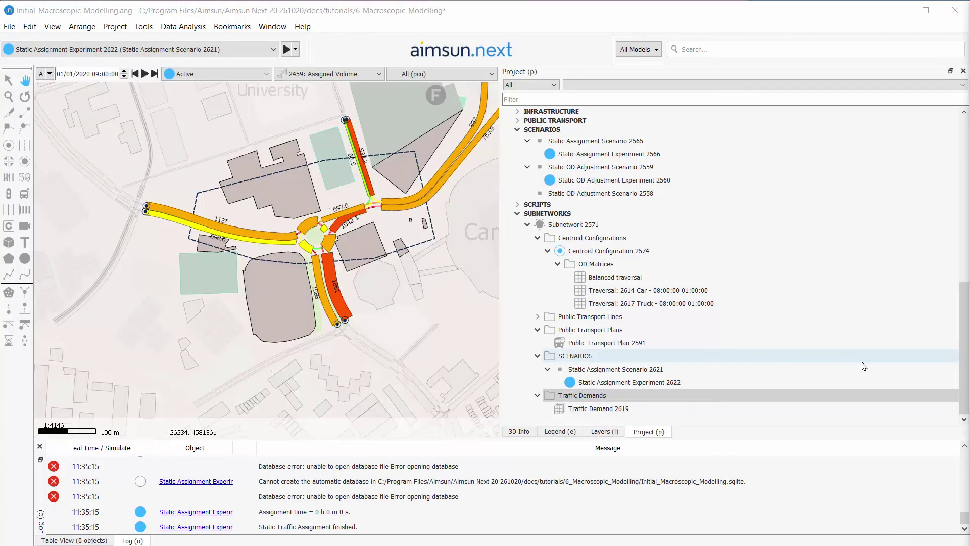
Step: Create a new traffic demand in Subnetwork 2571 and open its settings
left_click(649, 232)
right_click(650, 229)
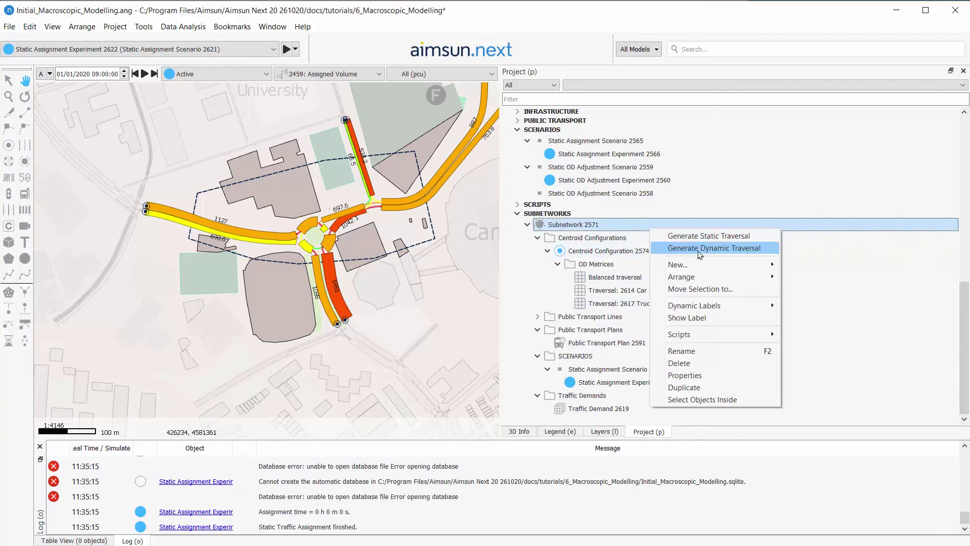
mouse_move(678, 264)
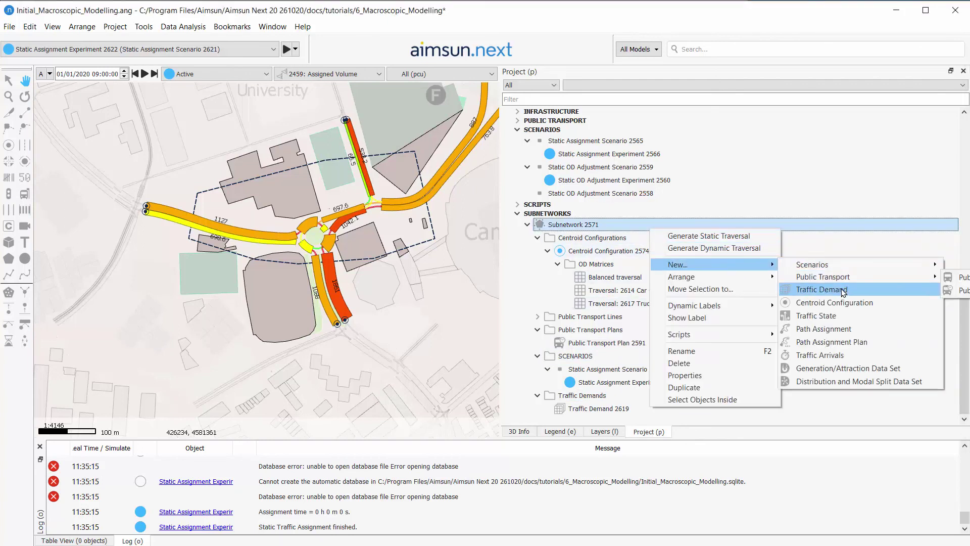
left_click(790, 289)
double_click(599, 413)
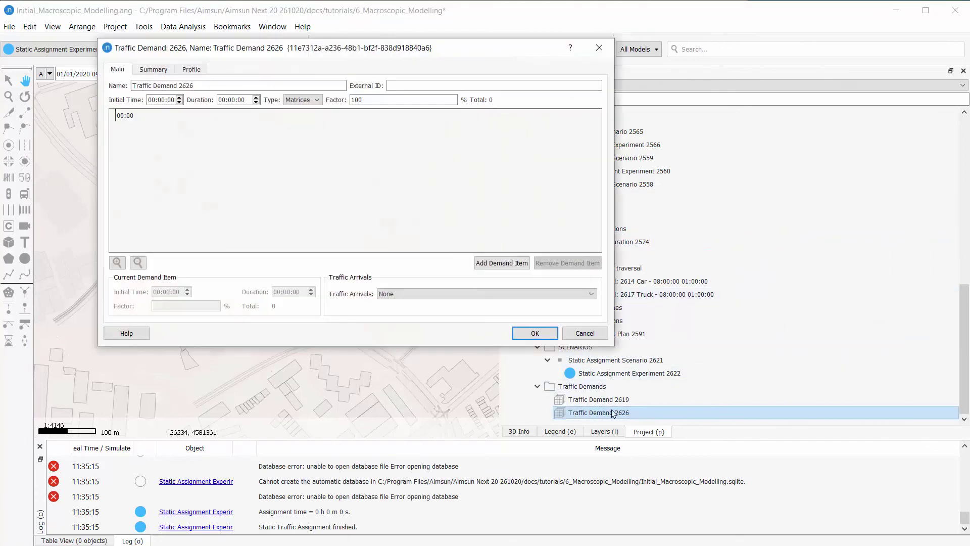
Step: Add the Balanced traversal and 2617 Truck matrices to Traffic Demand 2626 and save it
left_click(503, 262)
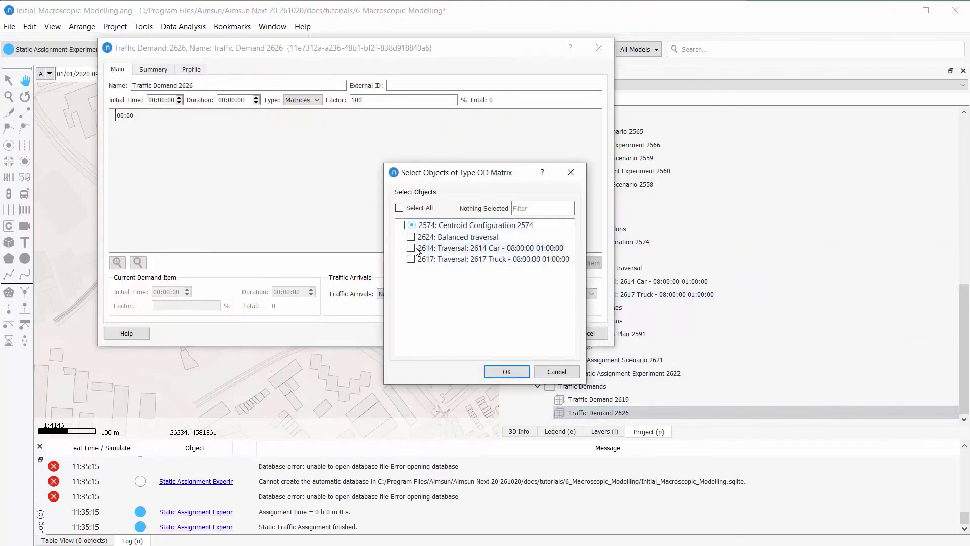
left_click(409, 237)
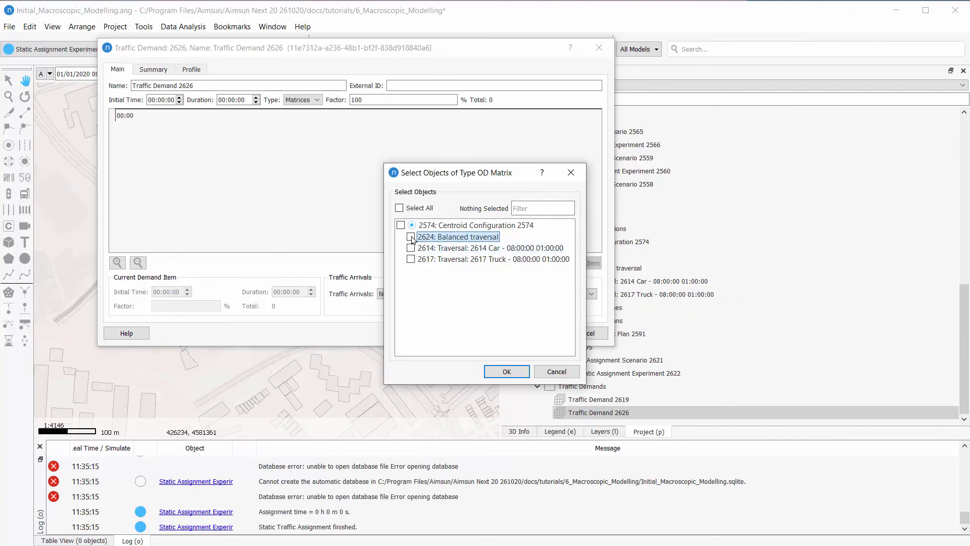
left_click(411, 237)
left_click(412, 258)
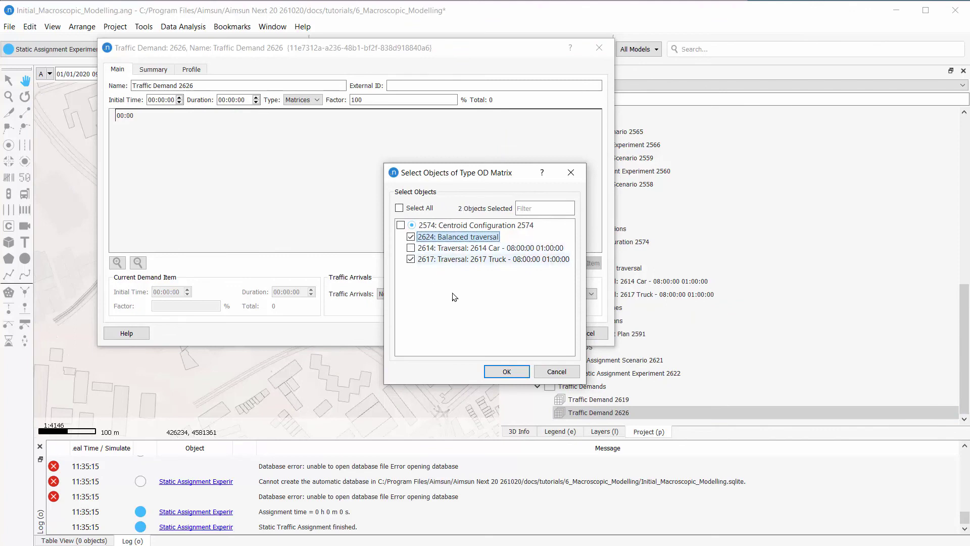
left_click(524, 372)
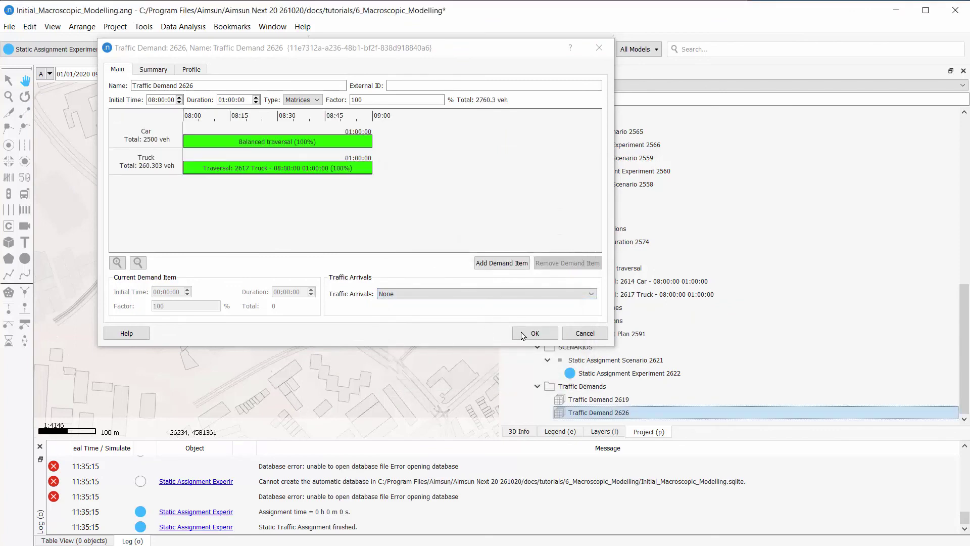
left_click(523, 334)
left_click(603, 363)
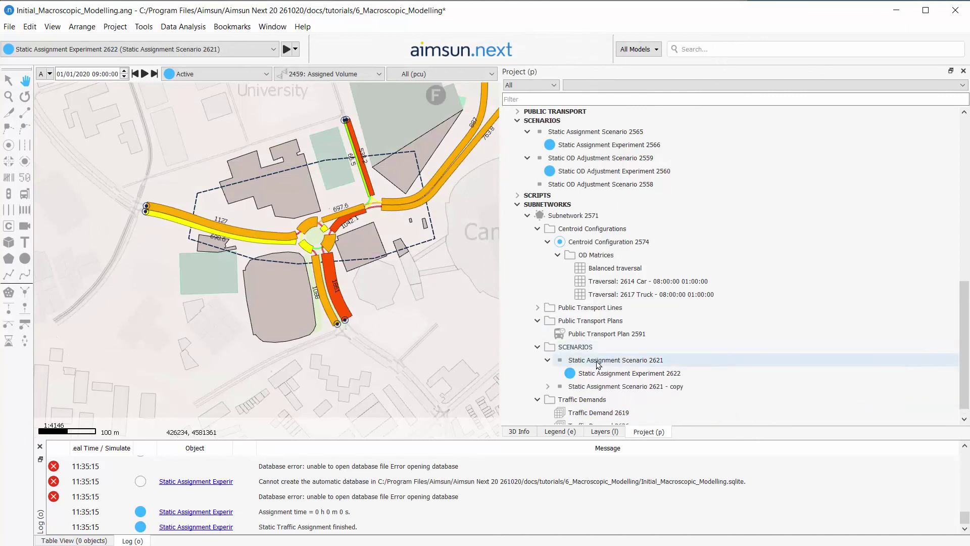
Step: Copy Static Assignment Scenario 2621 and set the copy's traffic demand to 2626
left_click_drag(603, 363, 614, 390)
left_click(542, 392)
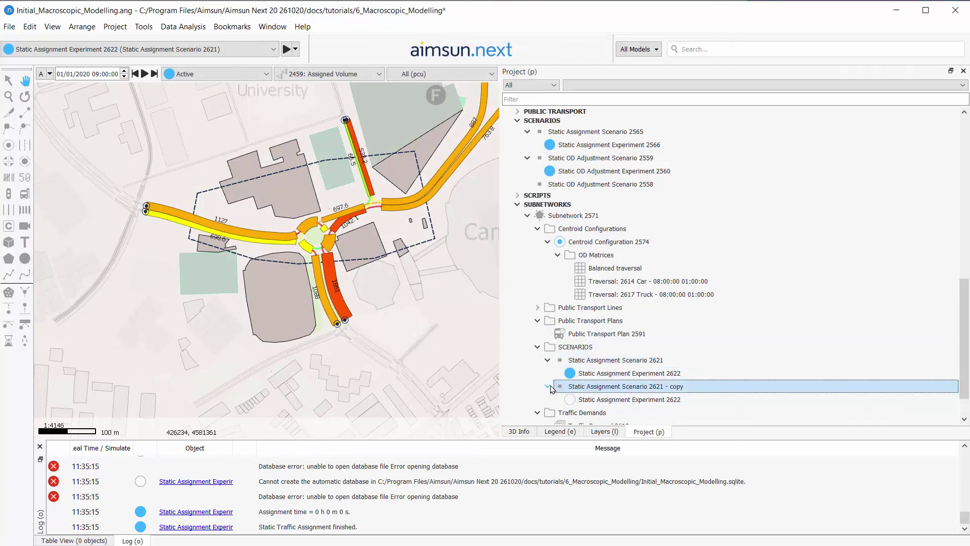
double_click(588, 390)
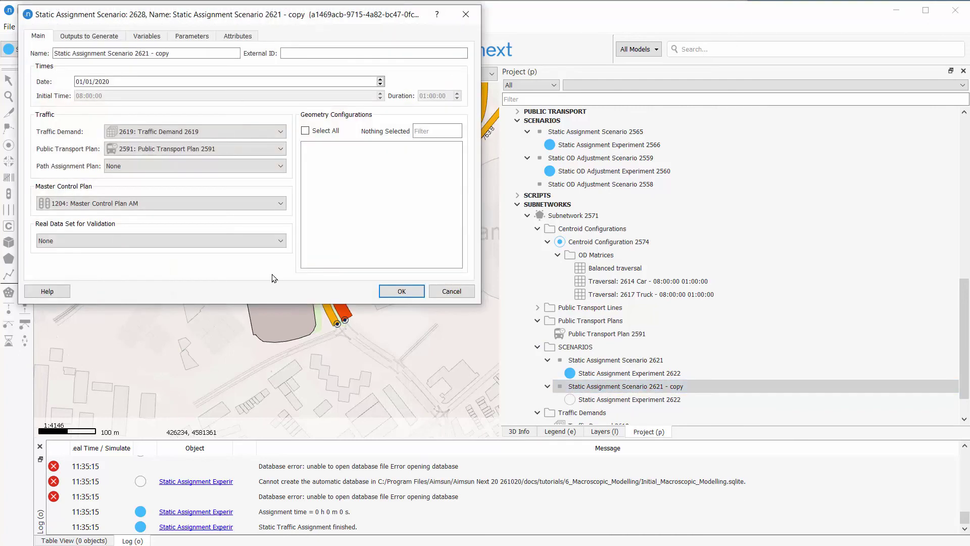
left_click(219, 131)
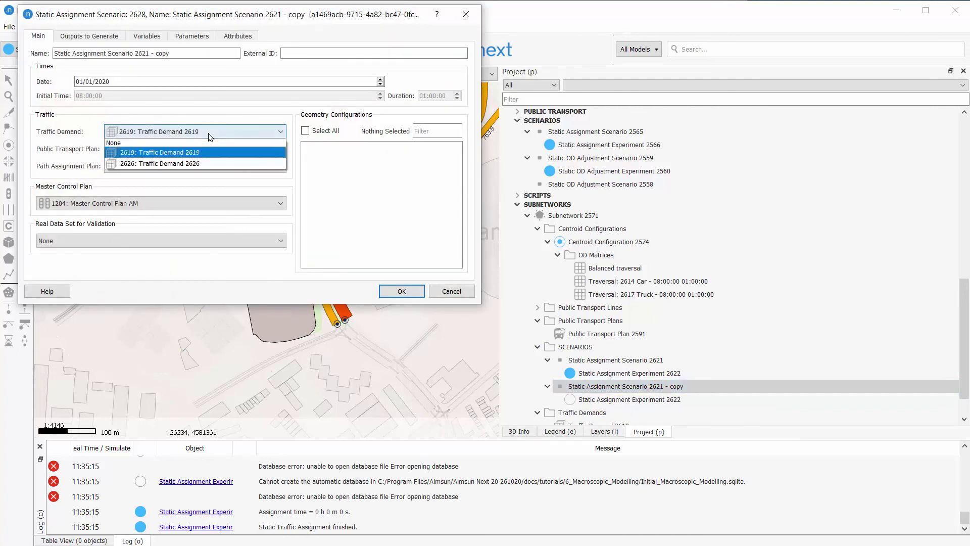
left_click(217, 163)
left_click(401, 294)
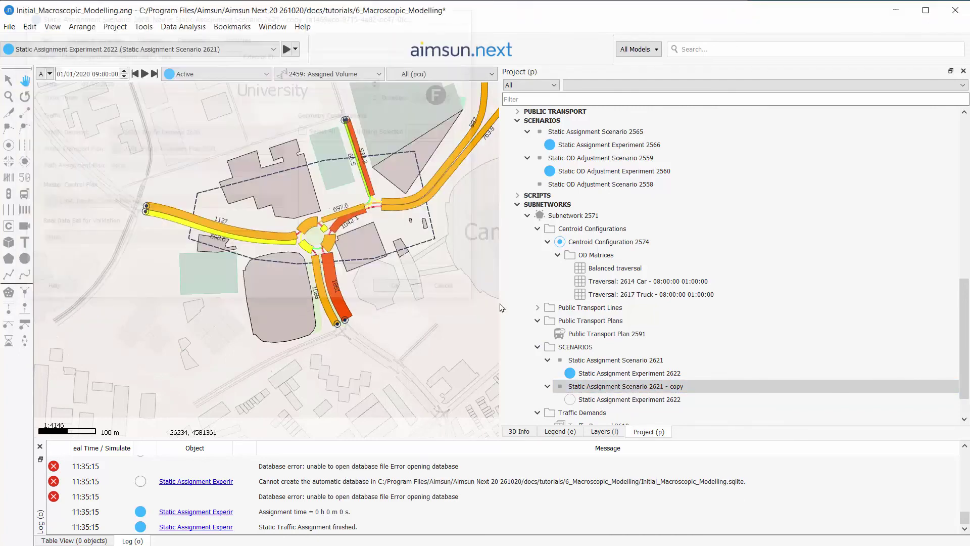
Step: Run the static assignment for the copied scenario's experiment
left_click(629, 400)
right_click(633, 400)
left_click(658, 407)
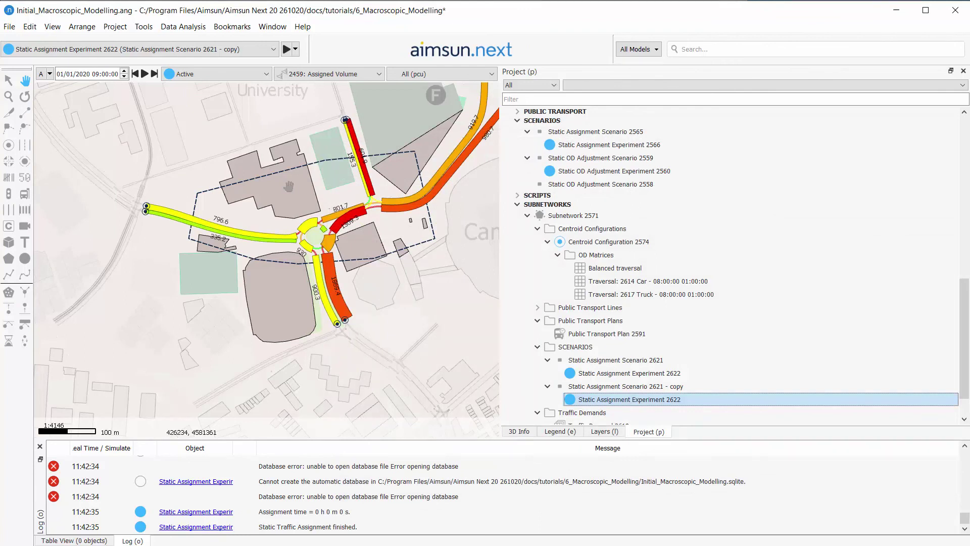
key("alt+Tab")
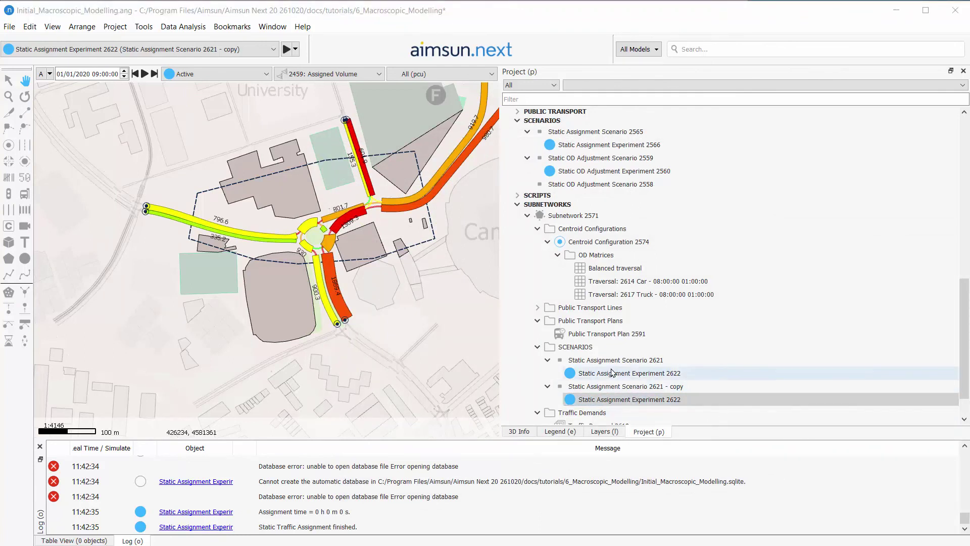